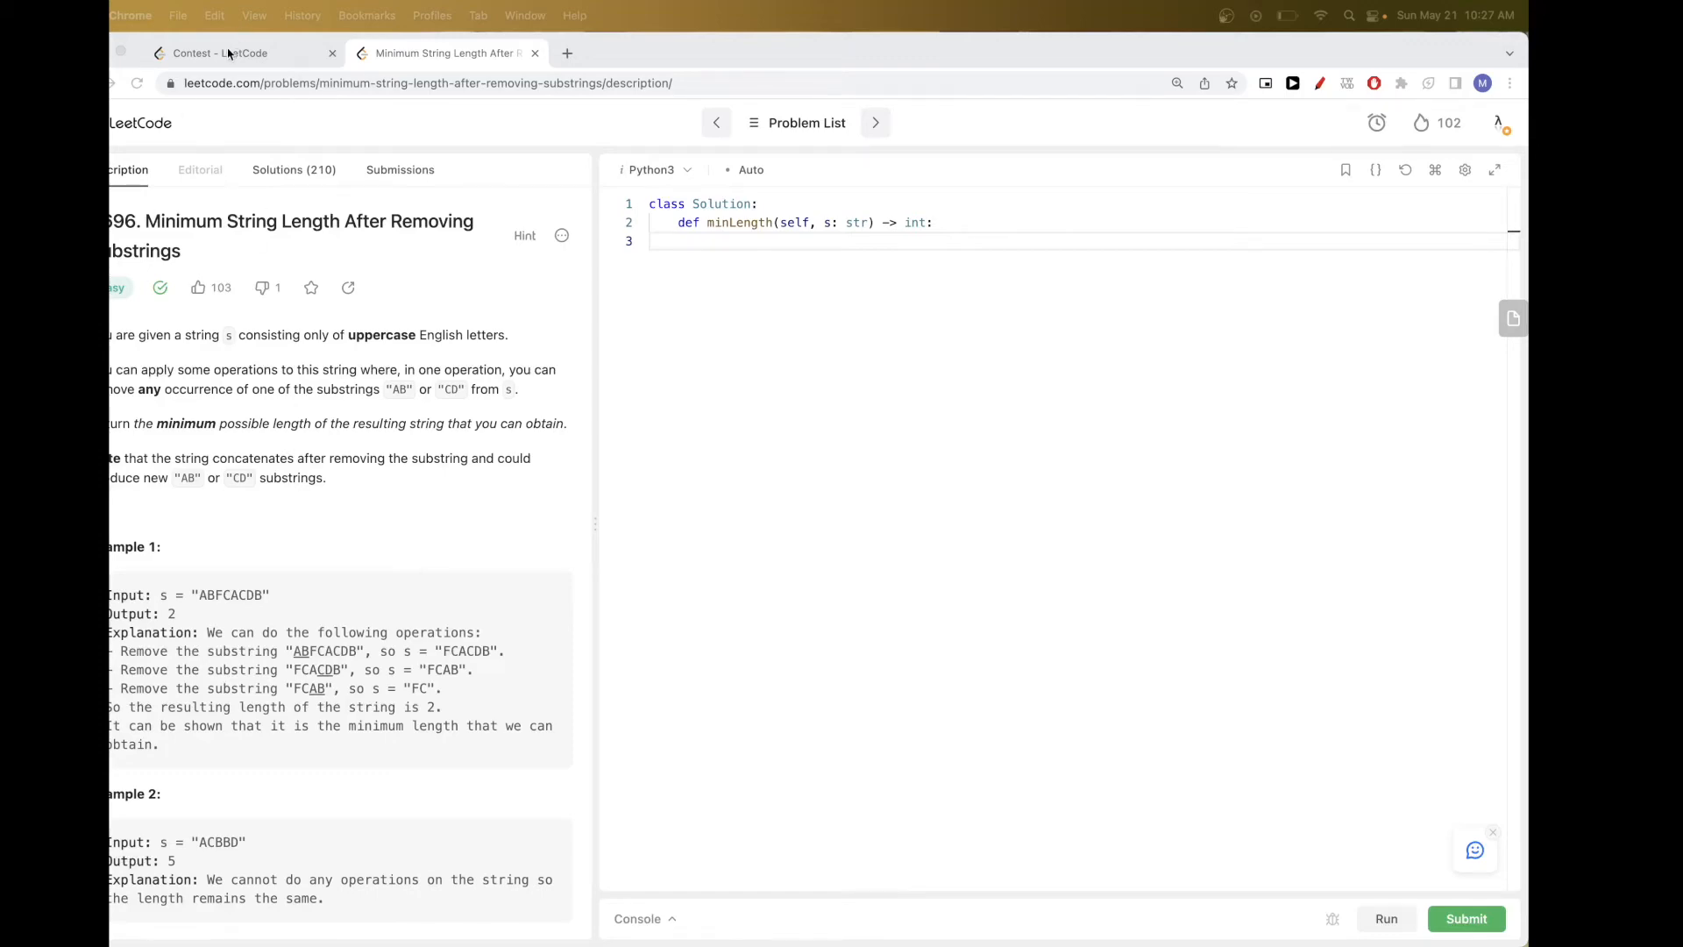
- Glance at the Weekly Contest 346 page, return to the problem tab and zoom the page in
left_click(229, 53)
left_click_drag(264, 220, 526, 220)
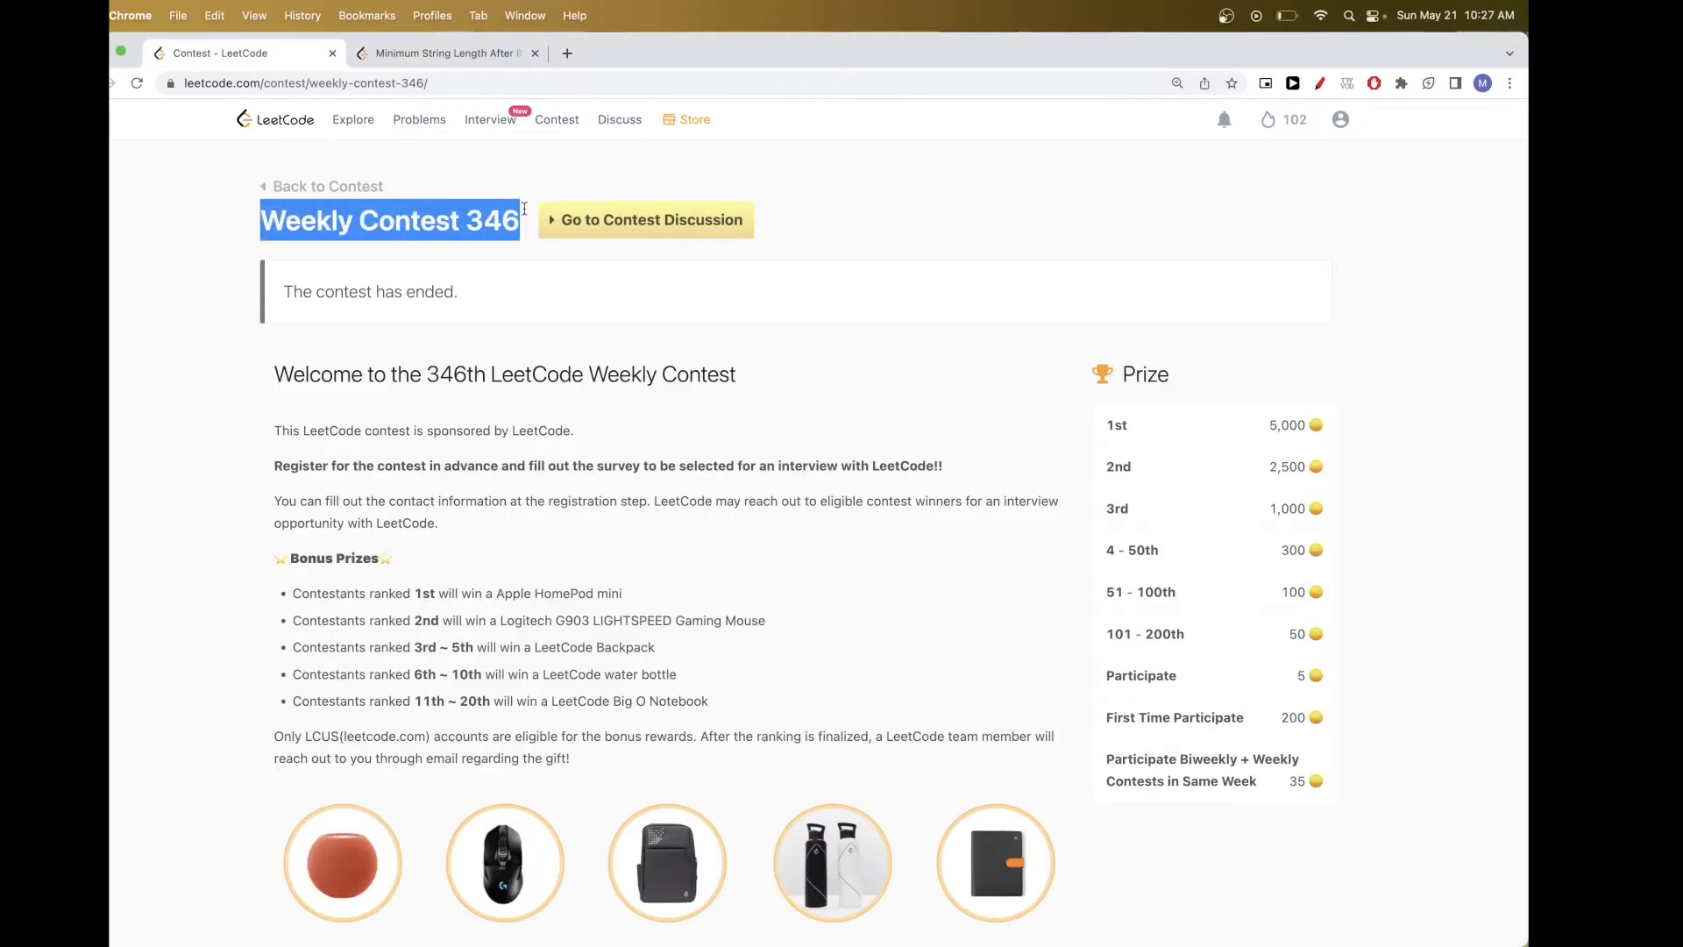
key("ctrl+Tab")
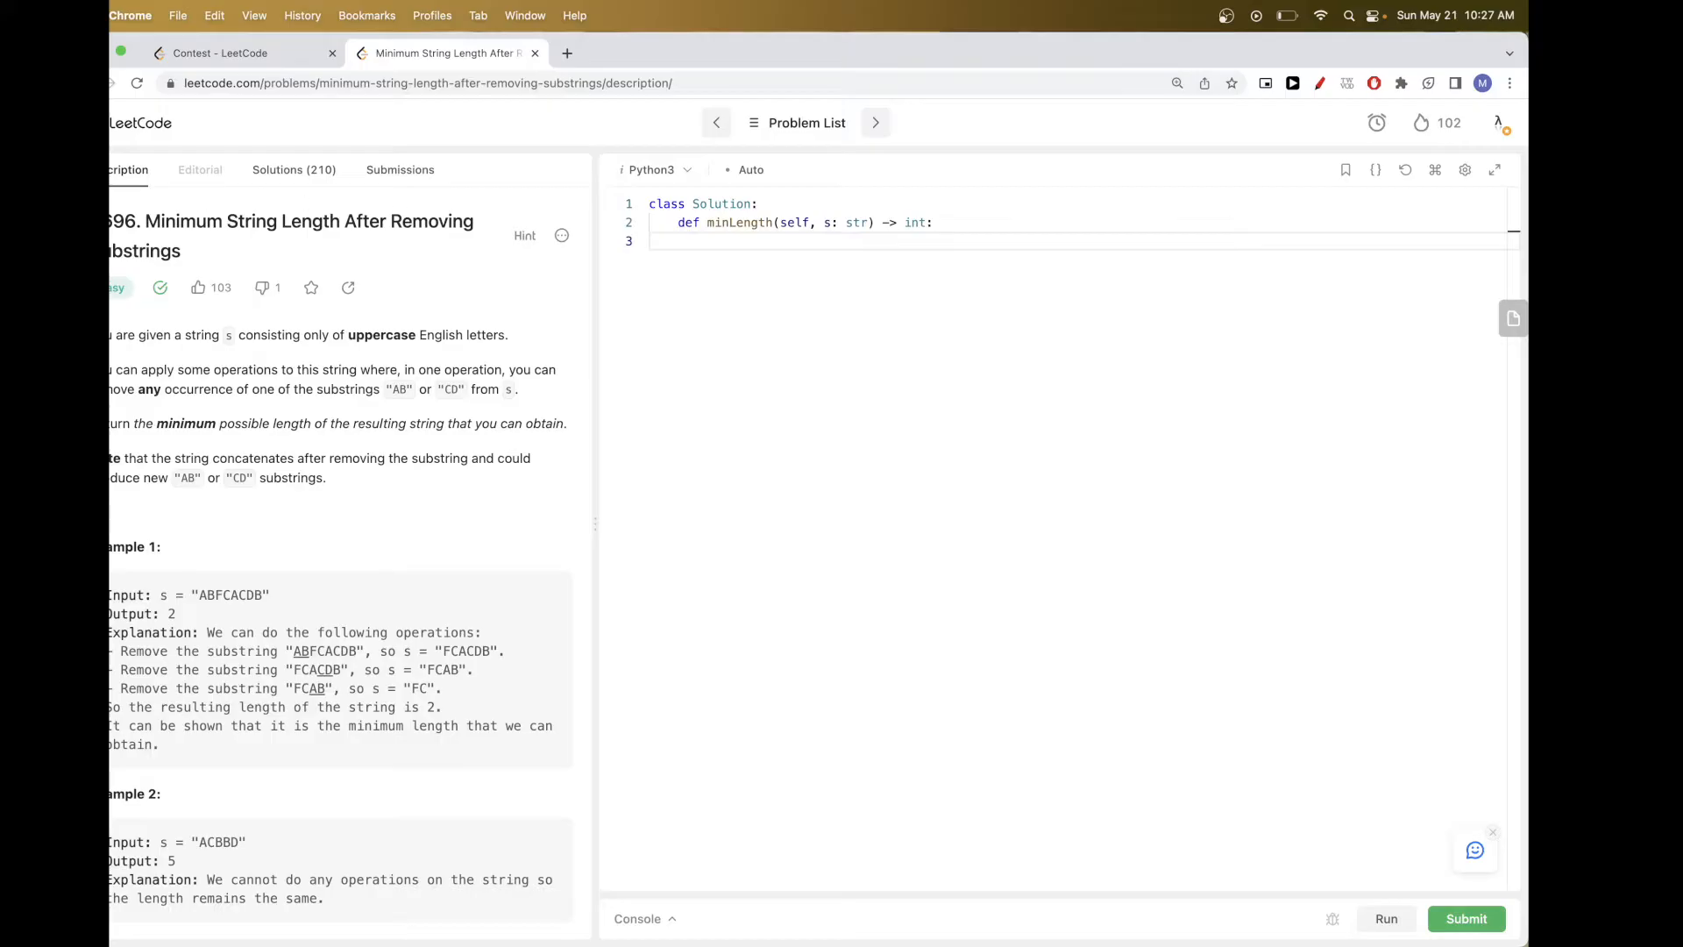
key("super+plus")
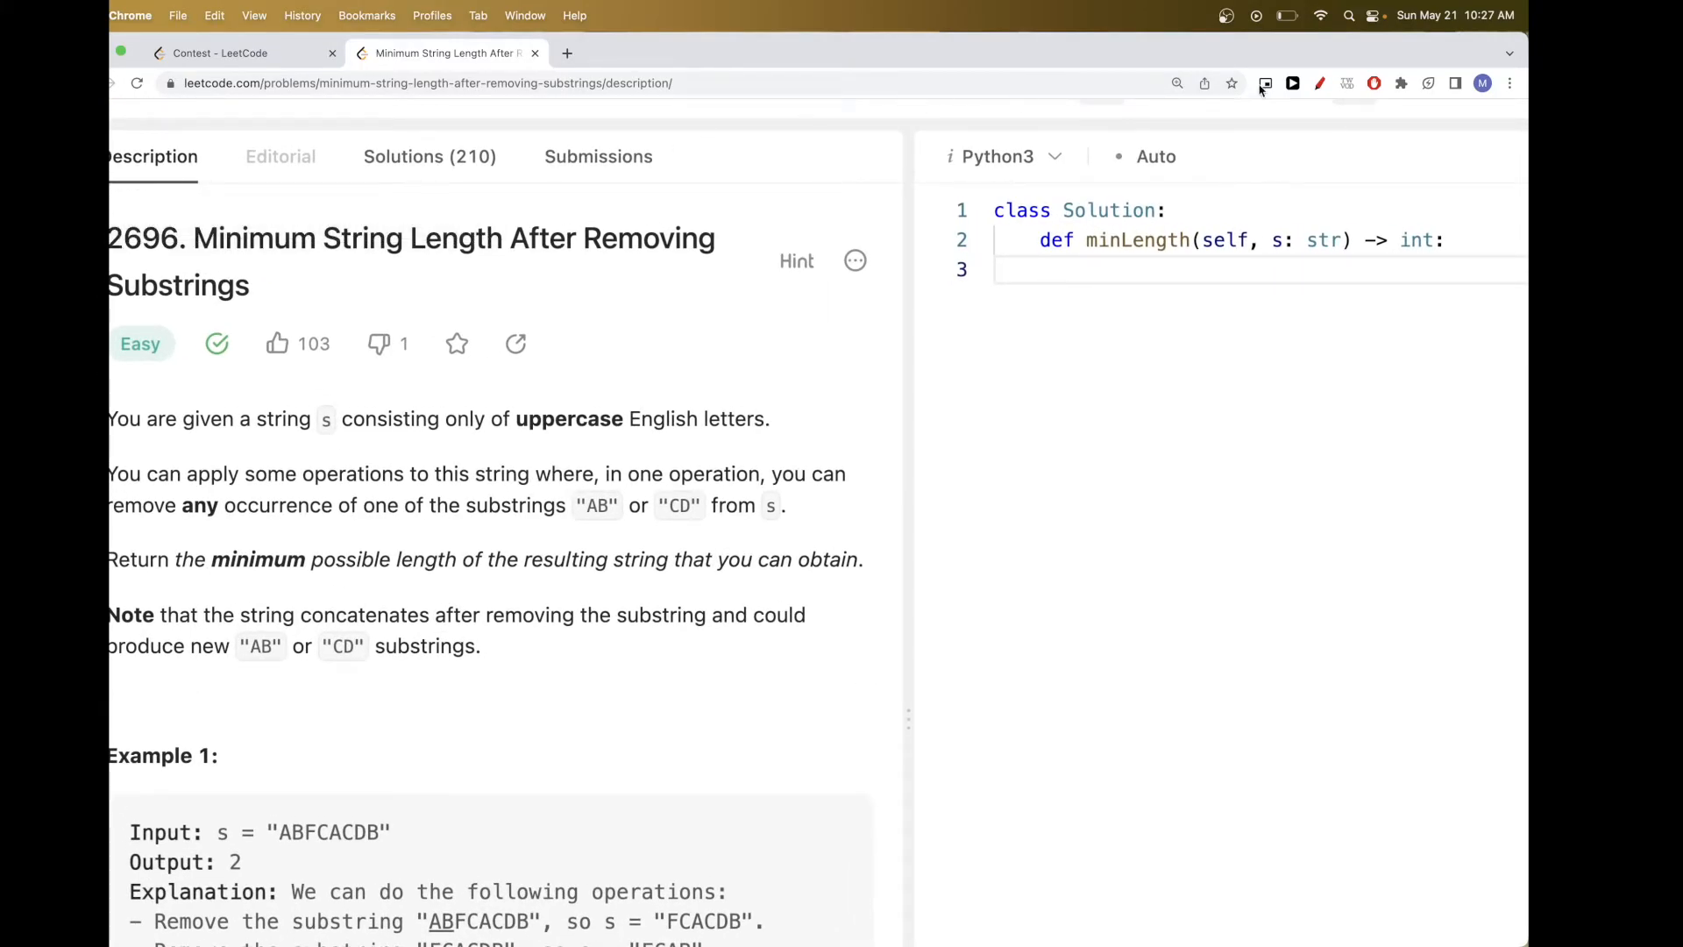
- With the pen overlay on, underline s, uppercase, some operations, AB/CD, one and minimum in red
left_click(1317, 83)
left_click_drag(319, 436, 338, 435)
left_click_drag(535, 444, 582, 443)
left_click_drag(251, 493, 335, 489)
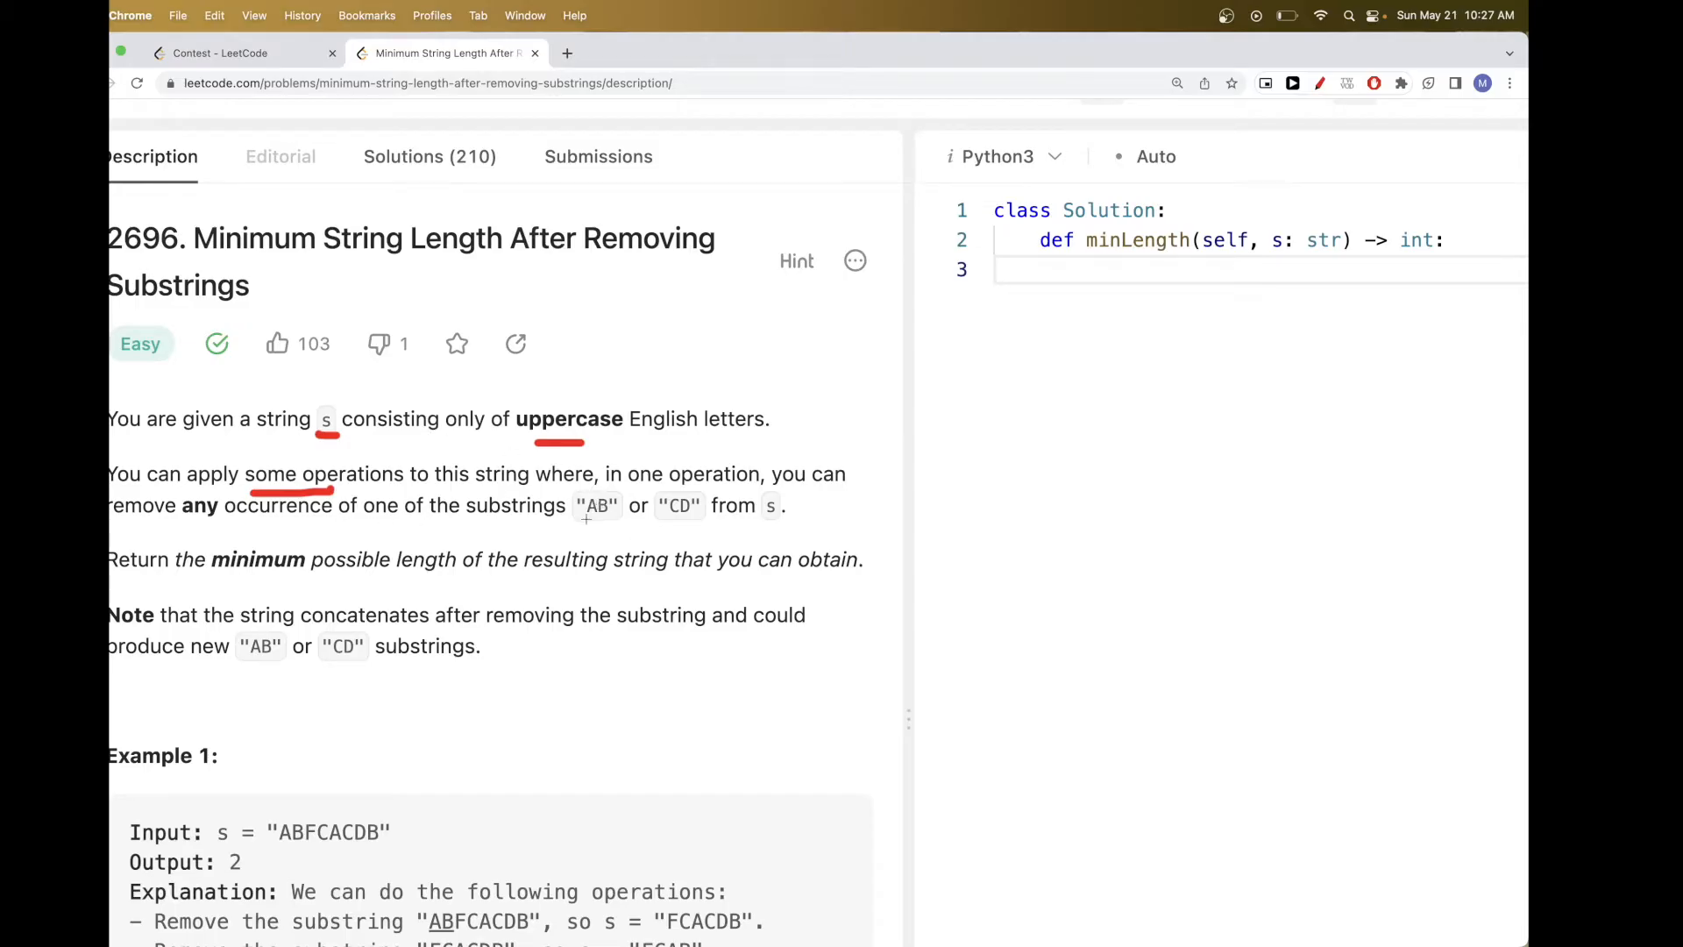
left_click_drag(582, 520, 680, 524)
left_click_drag(631, 485, 655, 486)
left_click_drag(590, 518, 616, 519)
left_click_drag(226, 576, 276, 574)
scroll(526, 592, "down", 5)
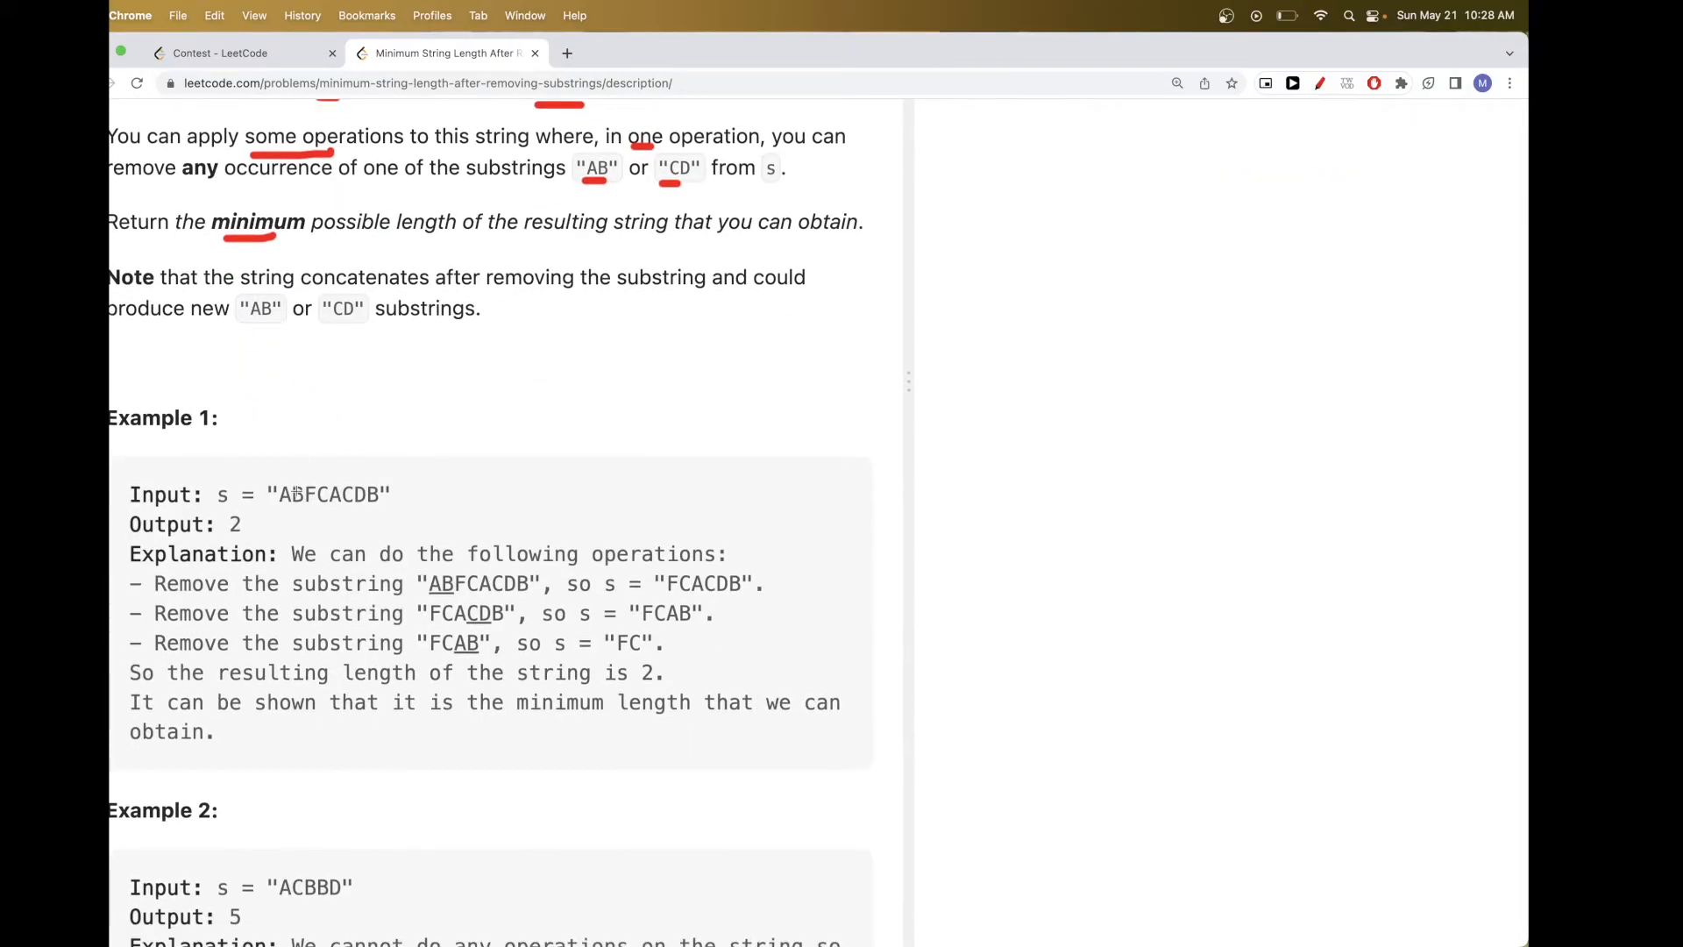
- Mark AB, CD and the leftover FC in Example 1's input, then erase all red annotations
left_click_drag(300, 490, 279, 494)
left_click_drag(345, 496, 382, 494)
left_click_drag(303, 511, 329, 510)
left_click_drag(226, 537, 247, 538)
scroll(275, 631, "down", 2)
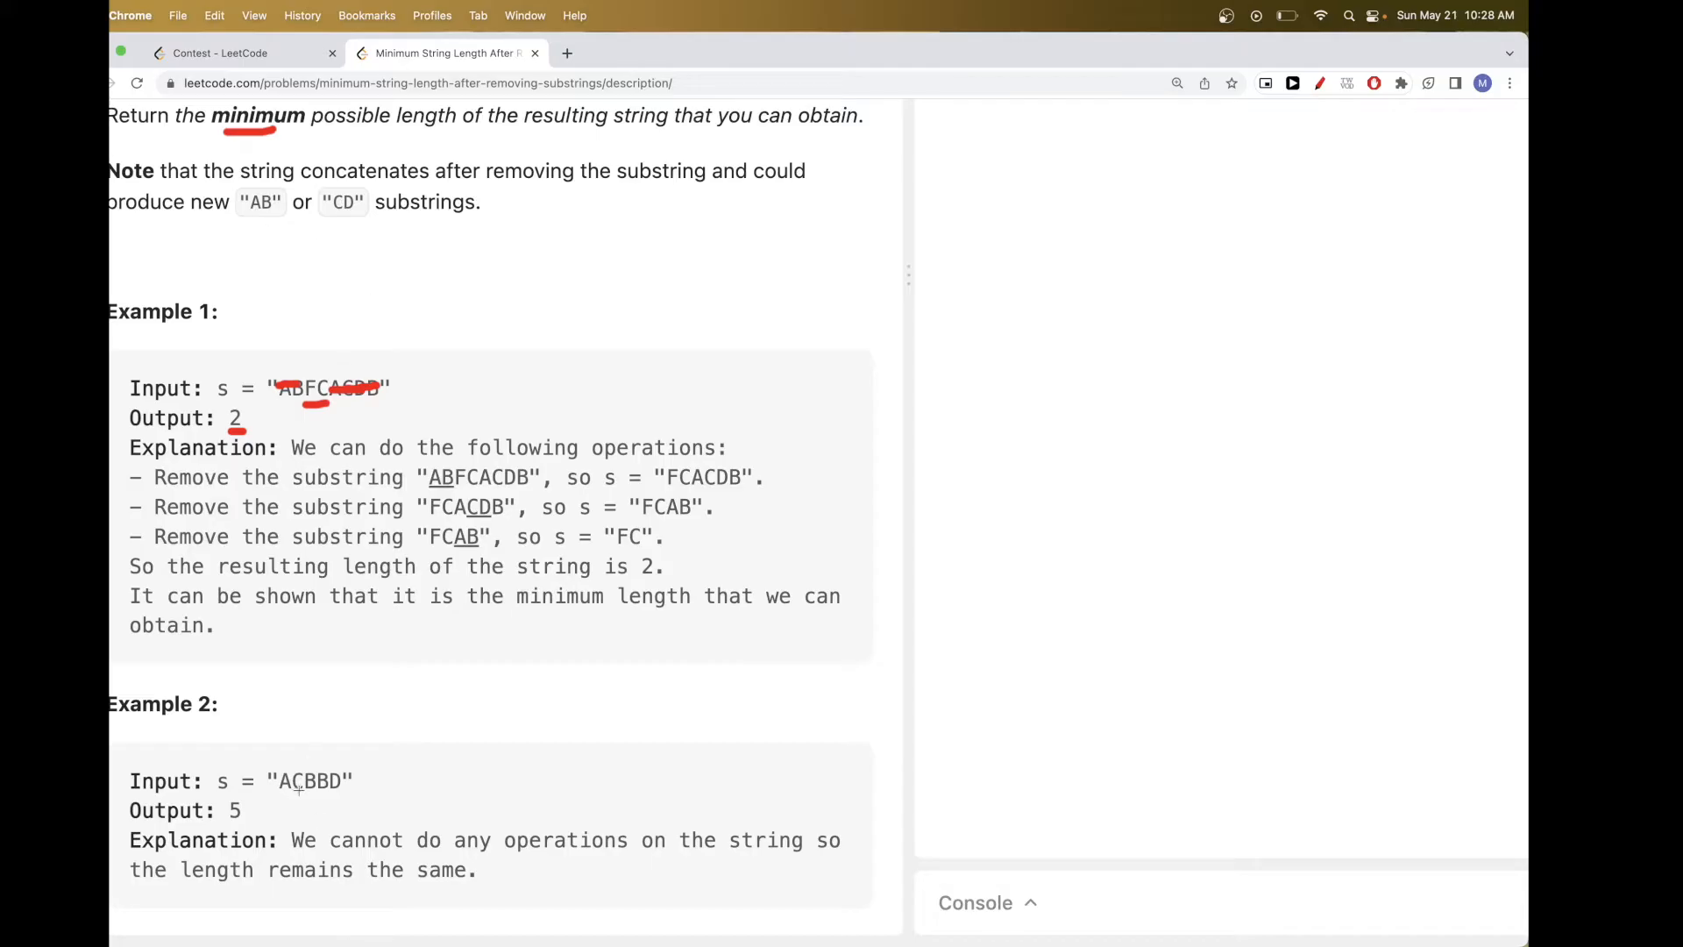
key("Escape")
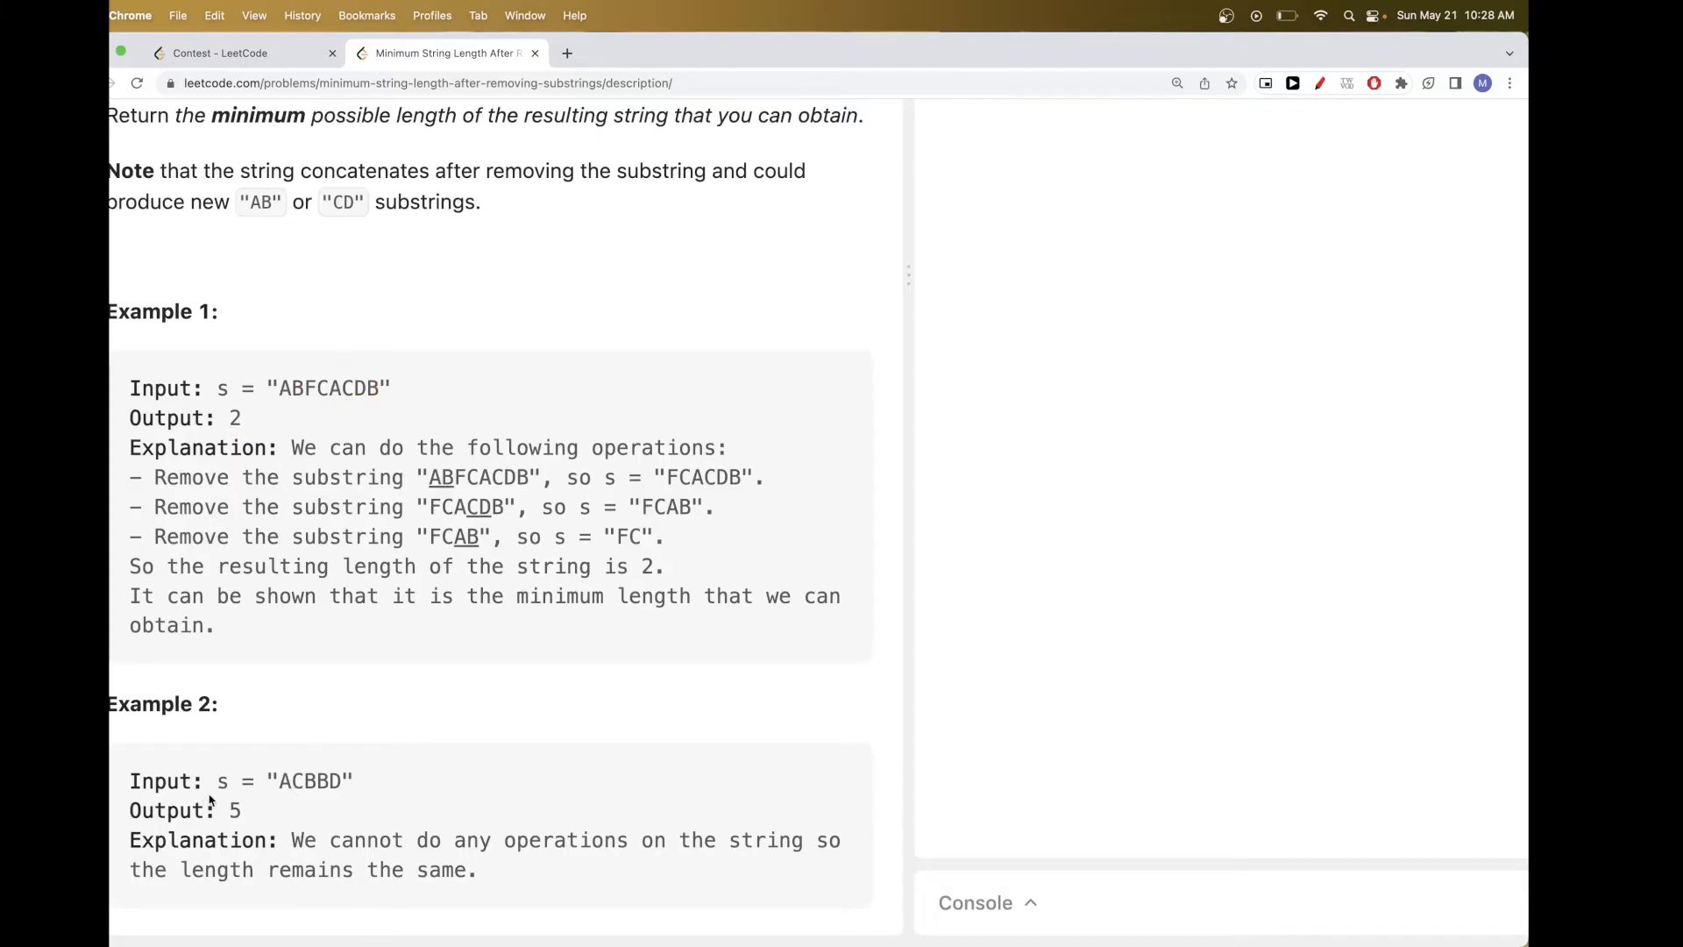
scroll(210, 799, "up", 10)
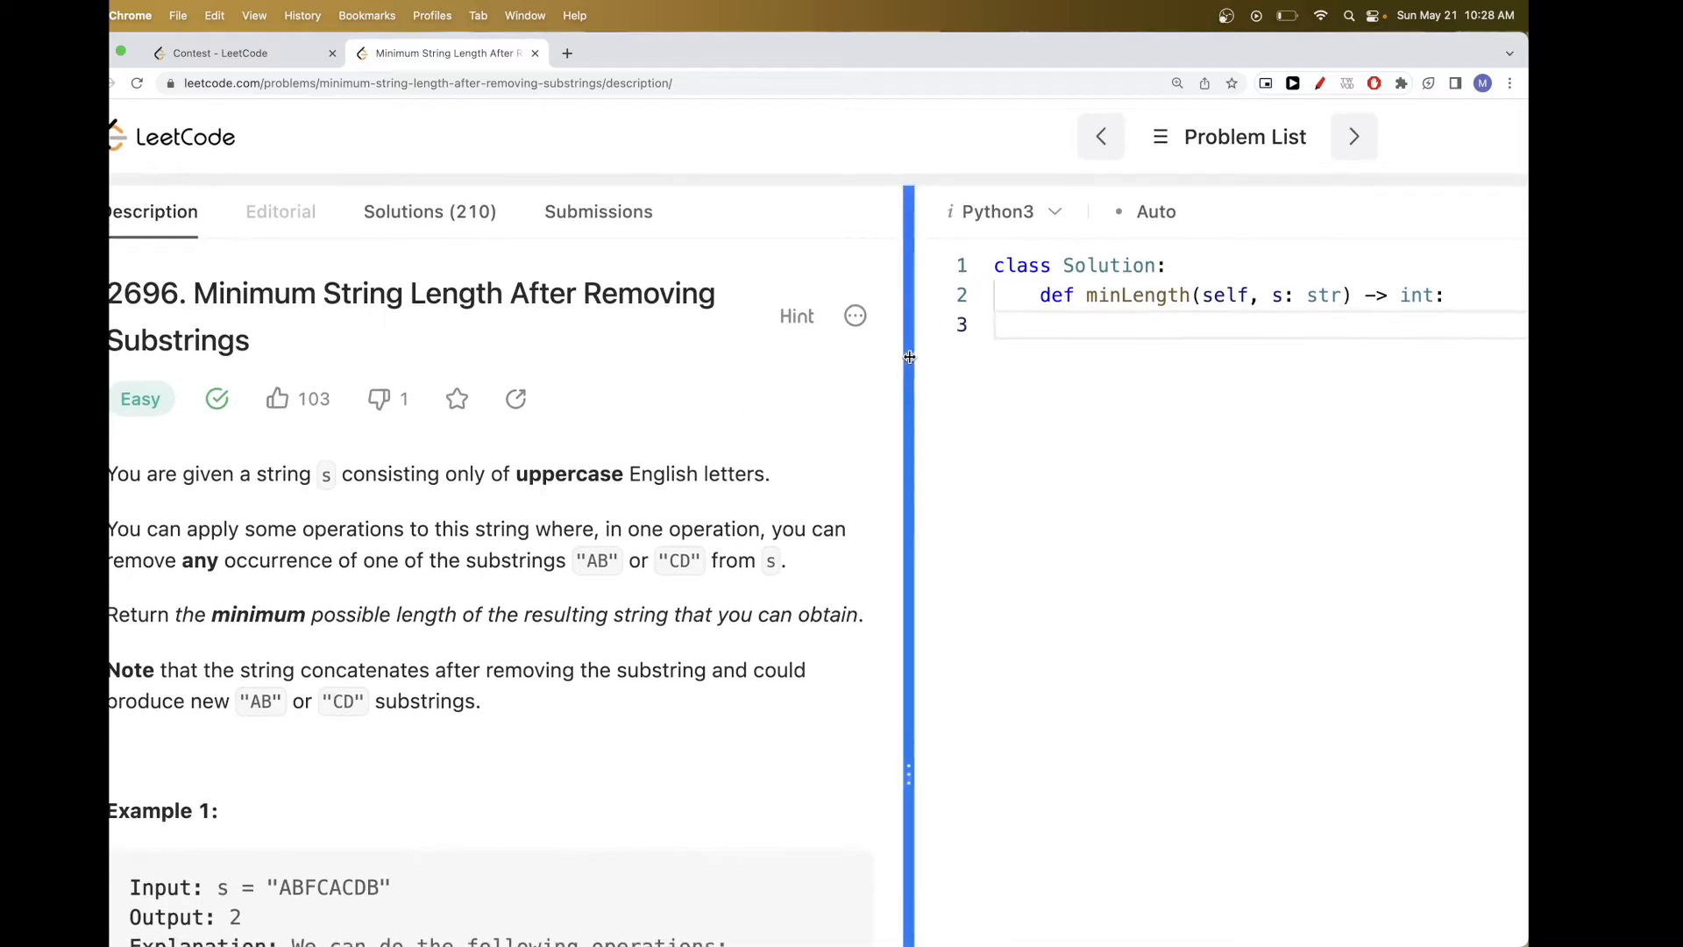
- Reset the zoom and collapse the description so the code editor fills the page
left_click_drag(910, 326, 662, 336)
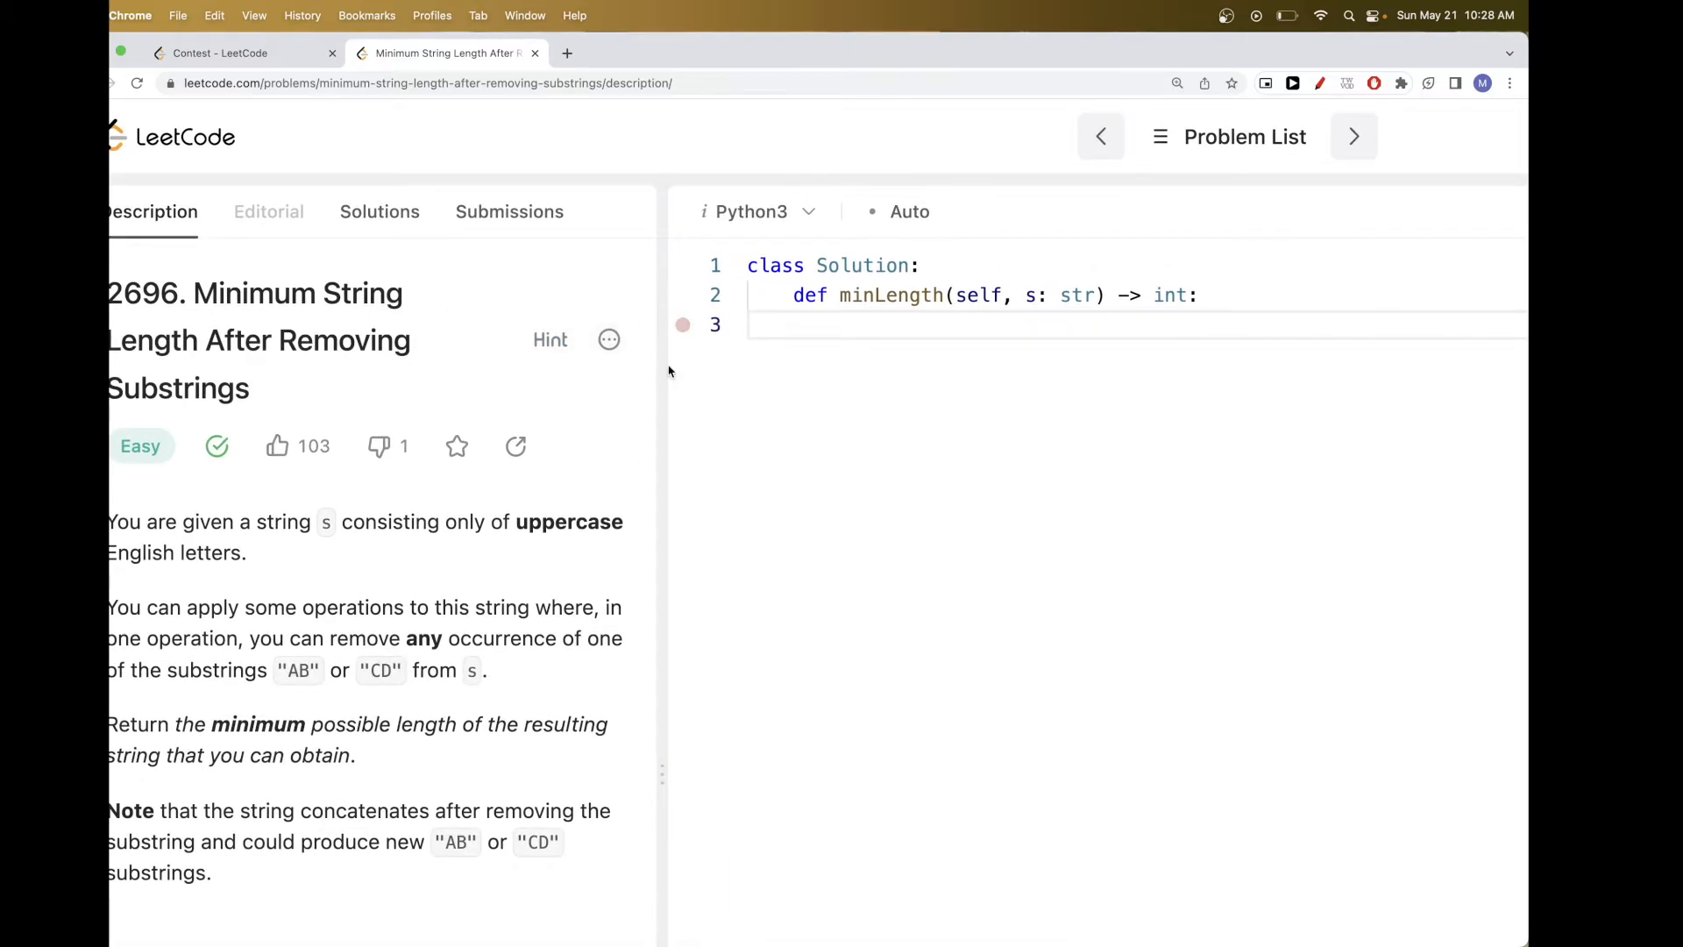
key("super+minus")
left_click_drag(662, 379, 111, 379)
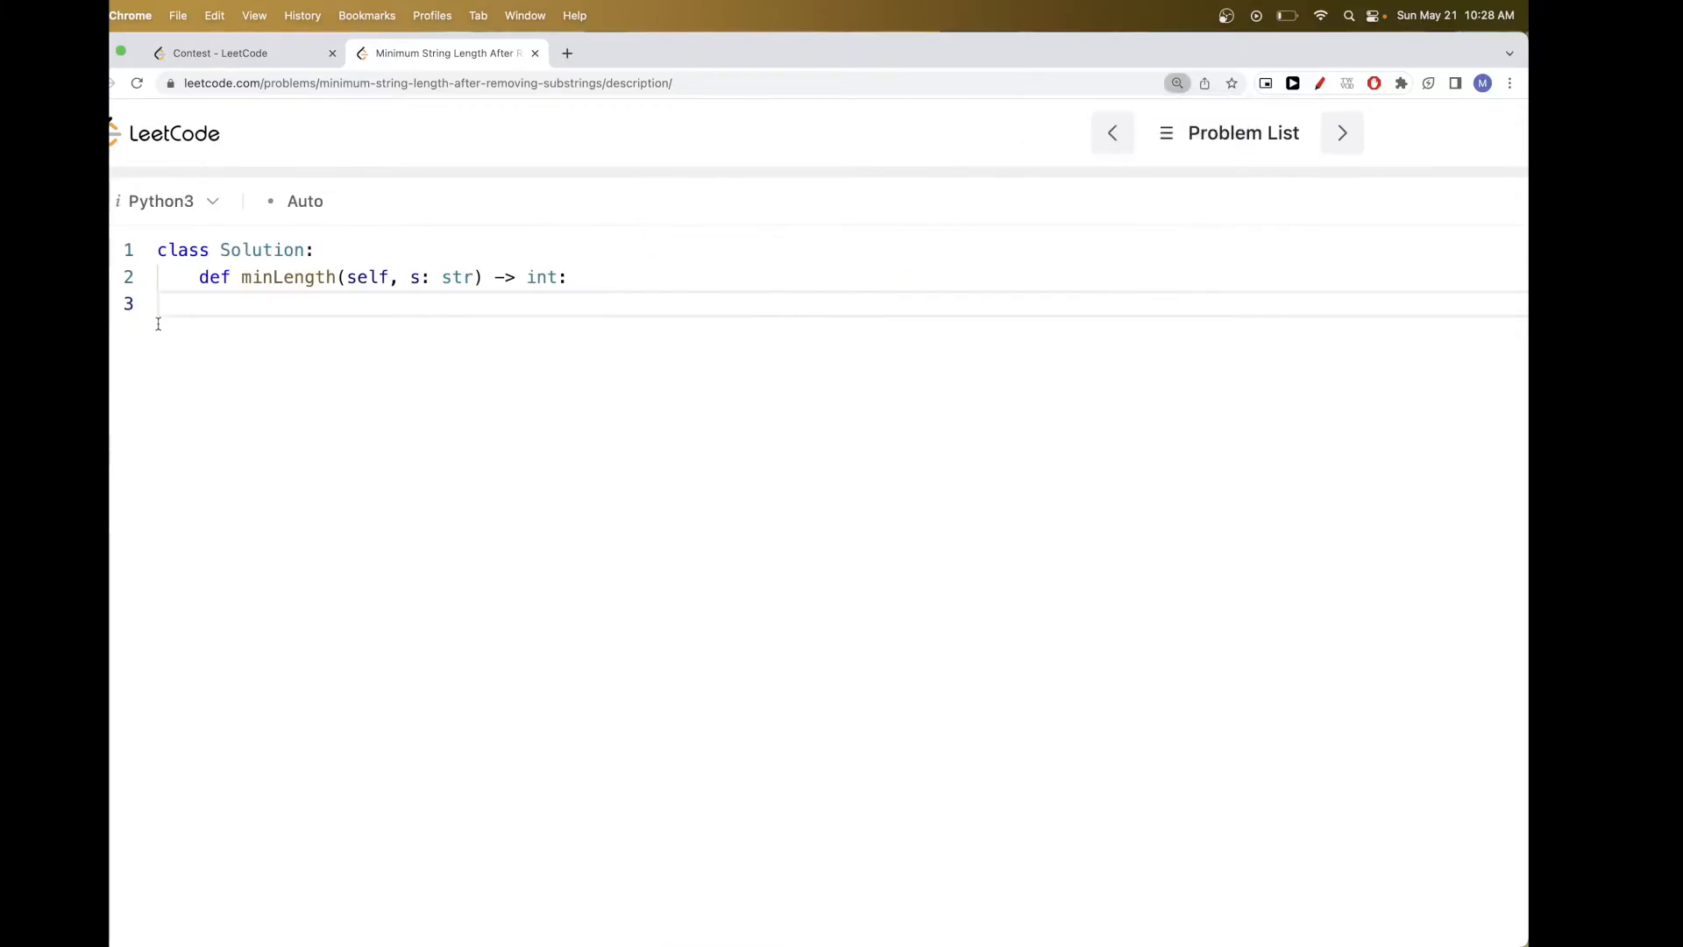
left_click(331, 312)
type("while")
- Write the loop header while 'AB' in s or 'CD' in s: on line 3, fixing stray characters
key("BackSpace")
key("Tab")
key("End")
type(":")
key("BackSpace")
type("'AB' in '")
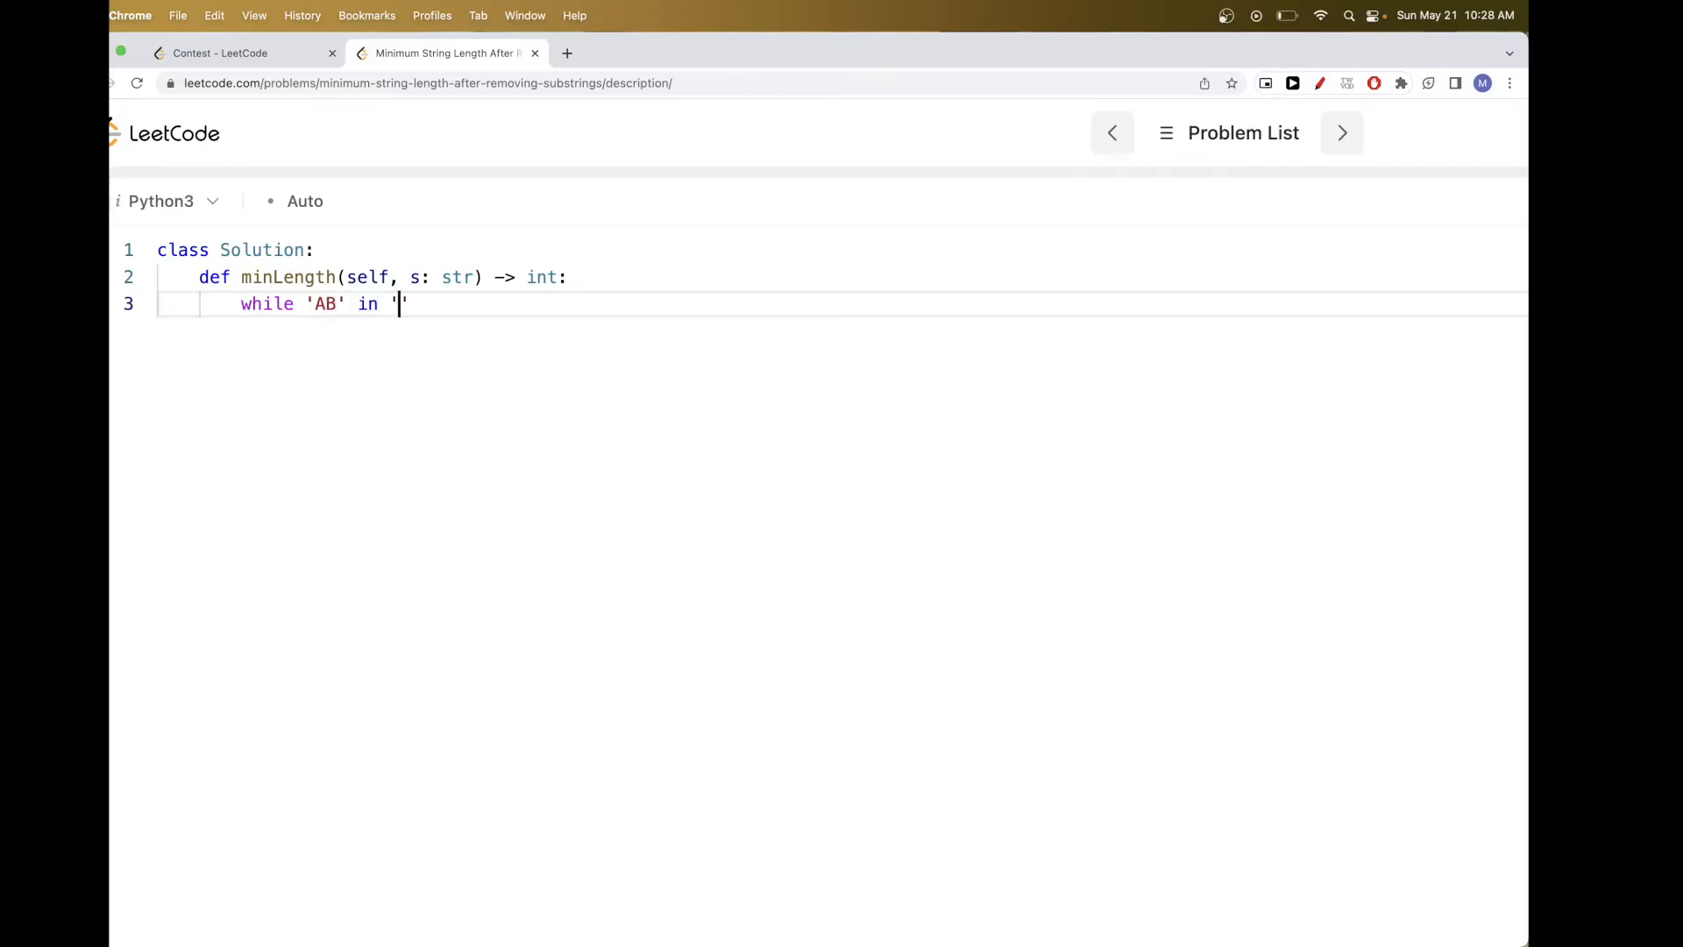
key("BackSpace")
type("s and")
key("BackSpace")
key("BackSpace")
key("BackSpace")
type("or 'CD' ")
type("in s:")
key("Return")
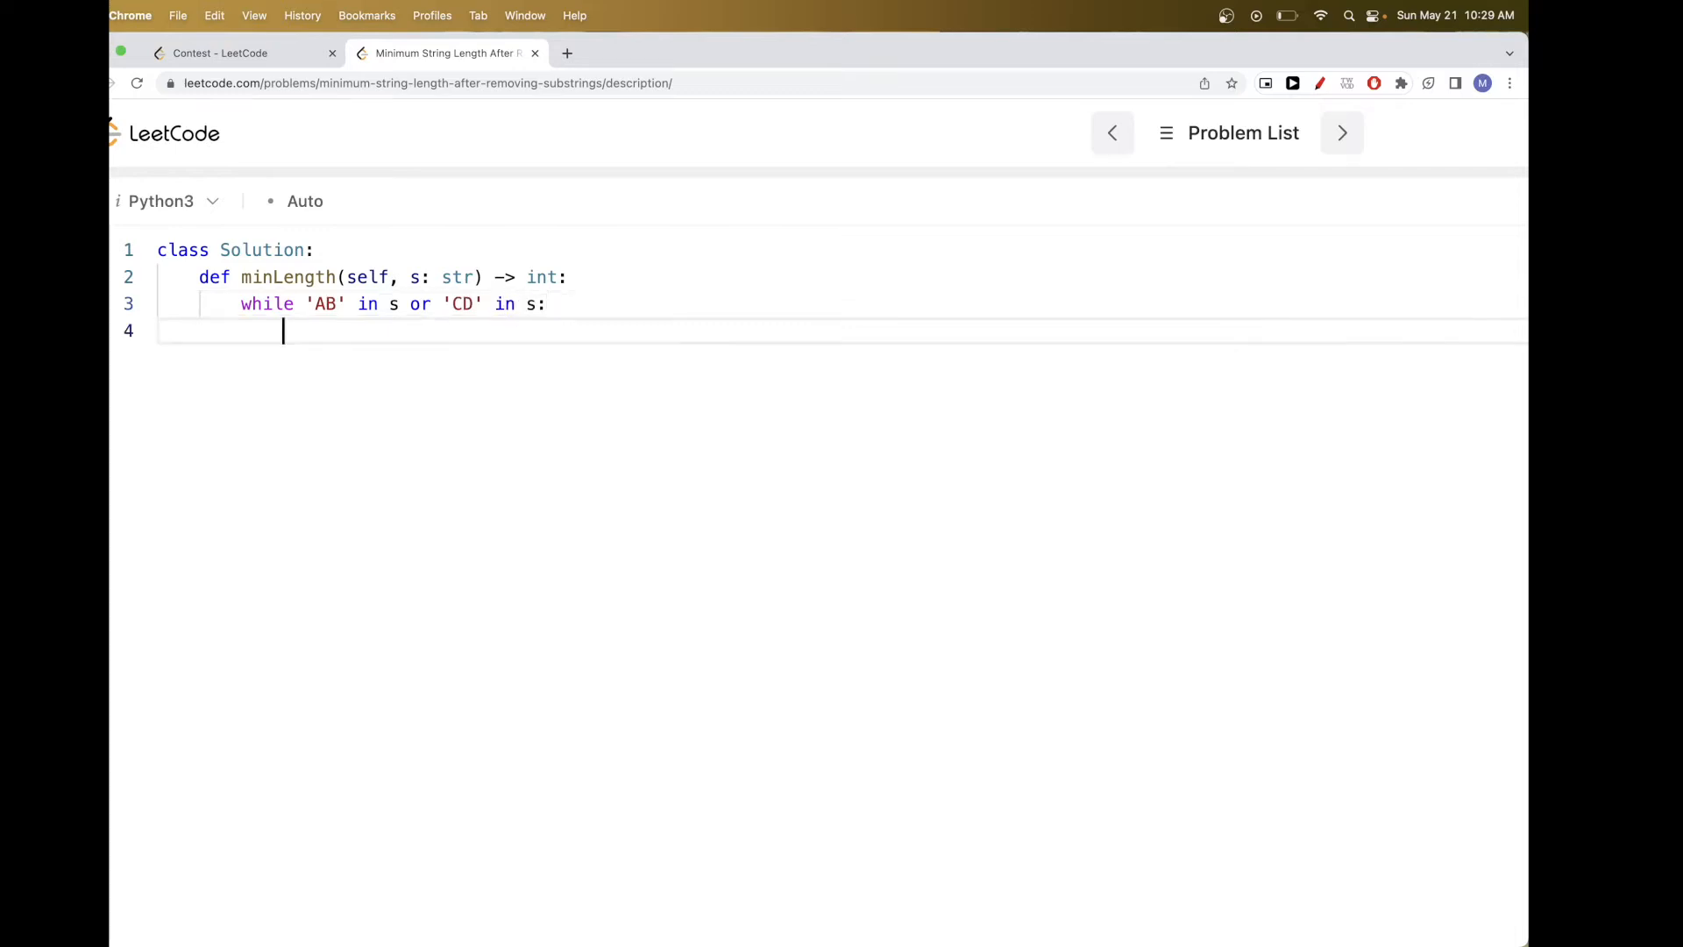
type("s.rep")
type("lace('AB', ''")
- Add s = s.replace('AB', '') and a duplicated line changed to 'CD', then reshow the description
key("Home")
type("s =")
key("Home")
key("shift+End")
key("ctrl+c")
key("End")
key("Return")
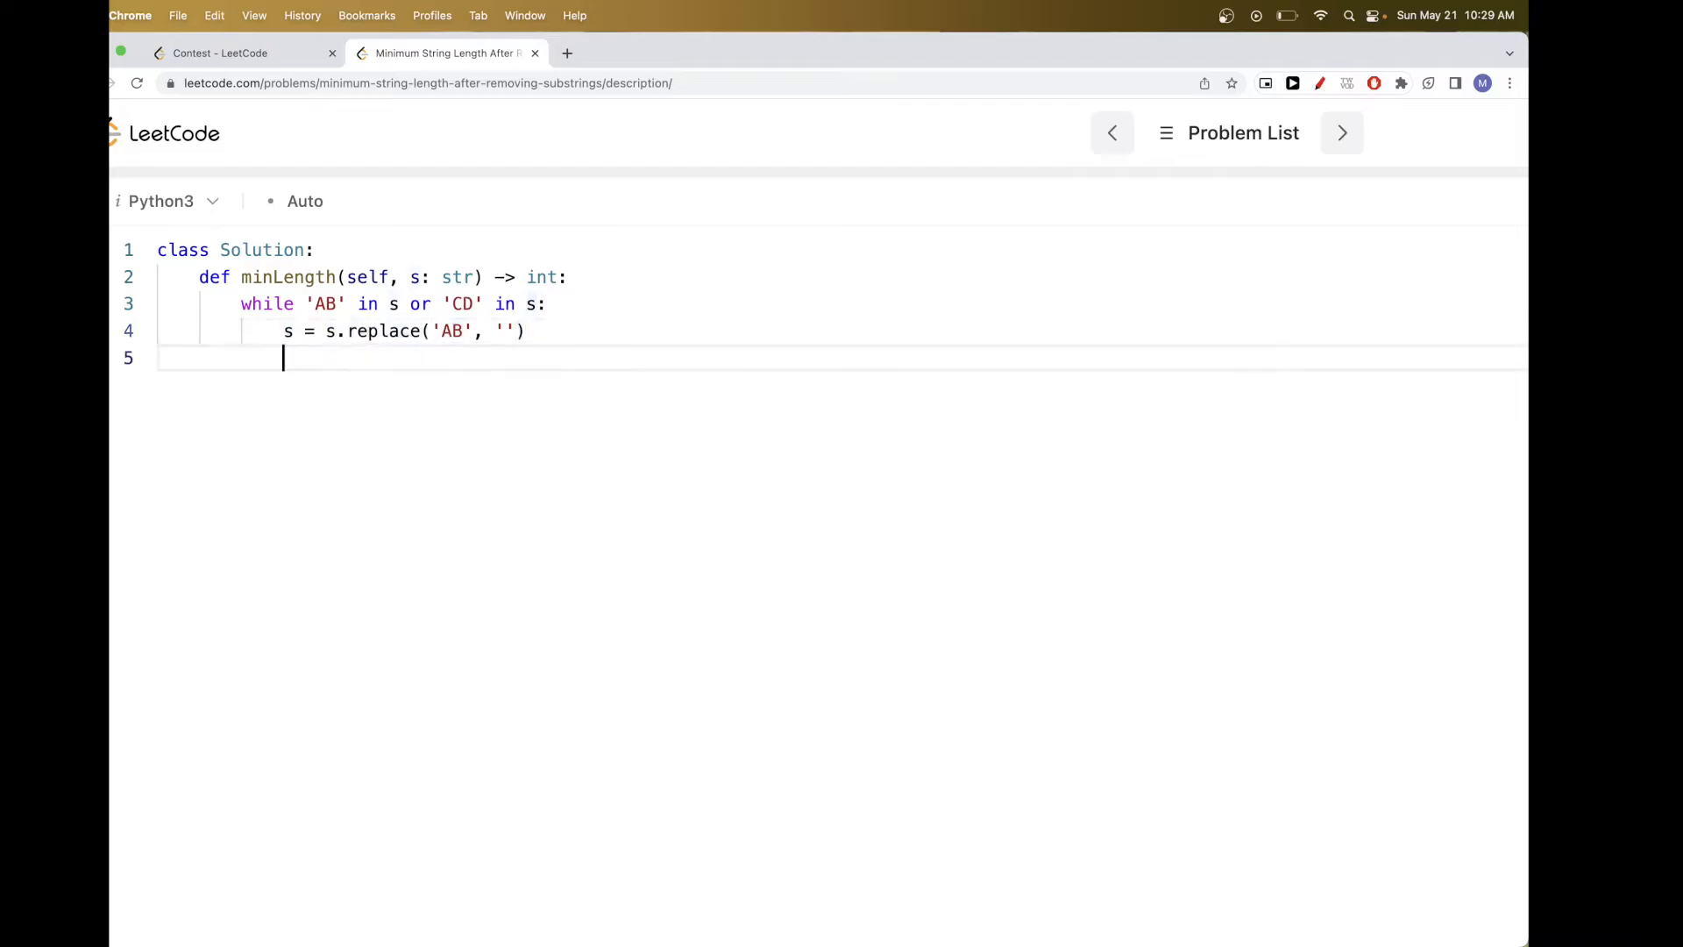
key("ctrl+v")
key("Left")
key("Left")
key("Left")
double_click(446, 358)
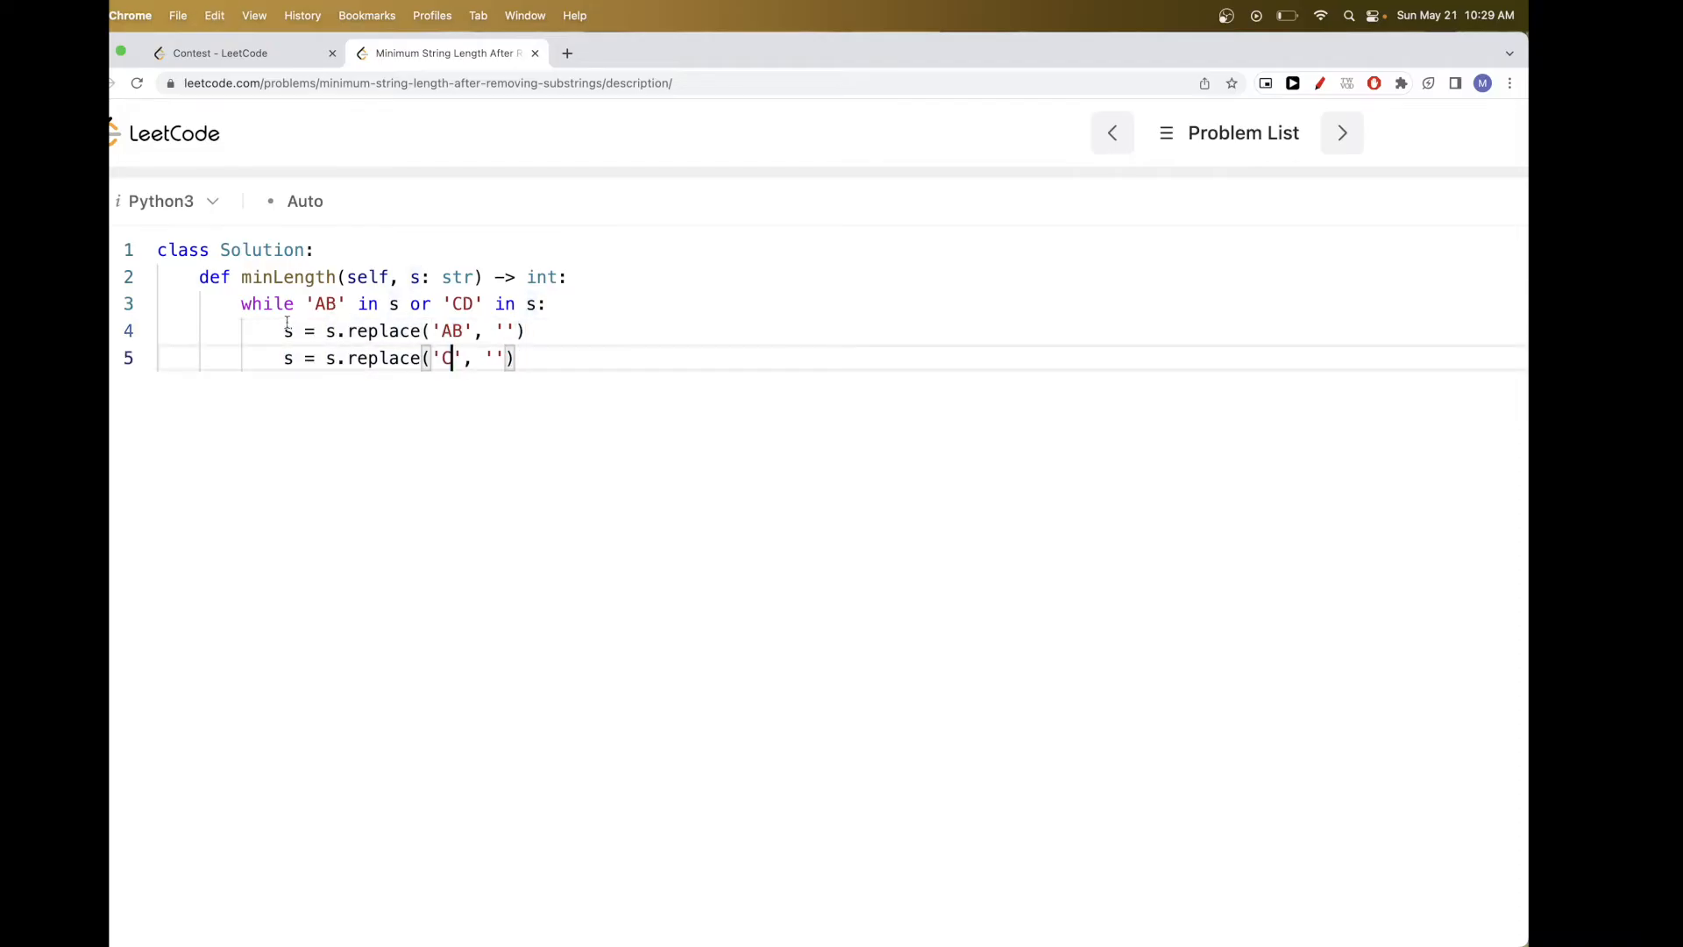
type("CD")
key("ctrl+[")
scroll(282, 536, "down", 5)
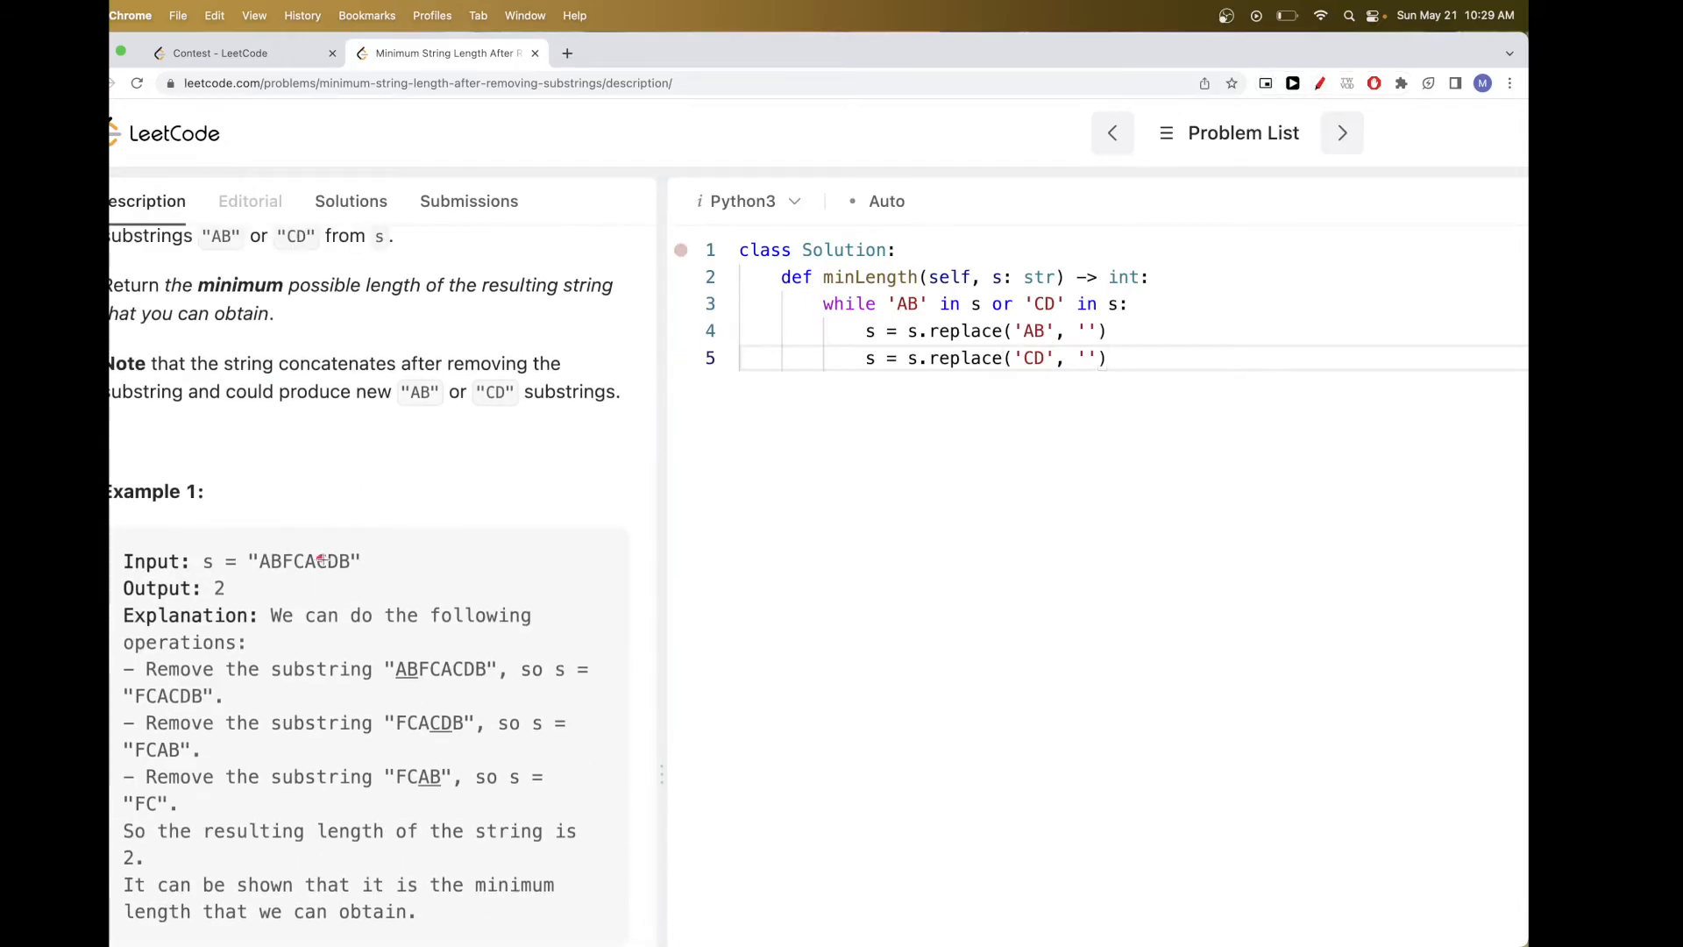
left_click_drag(316, 561, 348, 562)
left_click_drag(1142, 362, 1112, 362)
key("Escape")
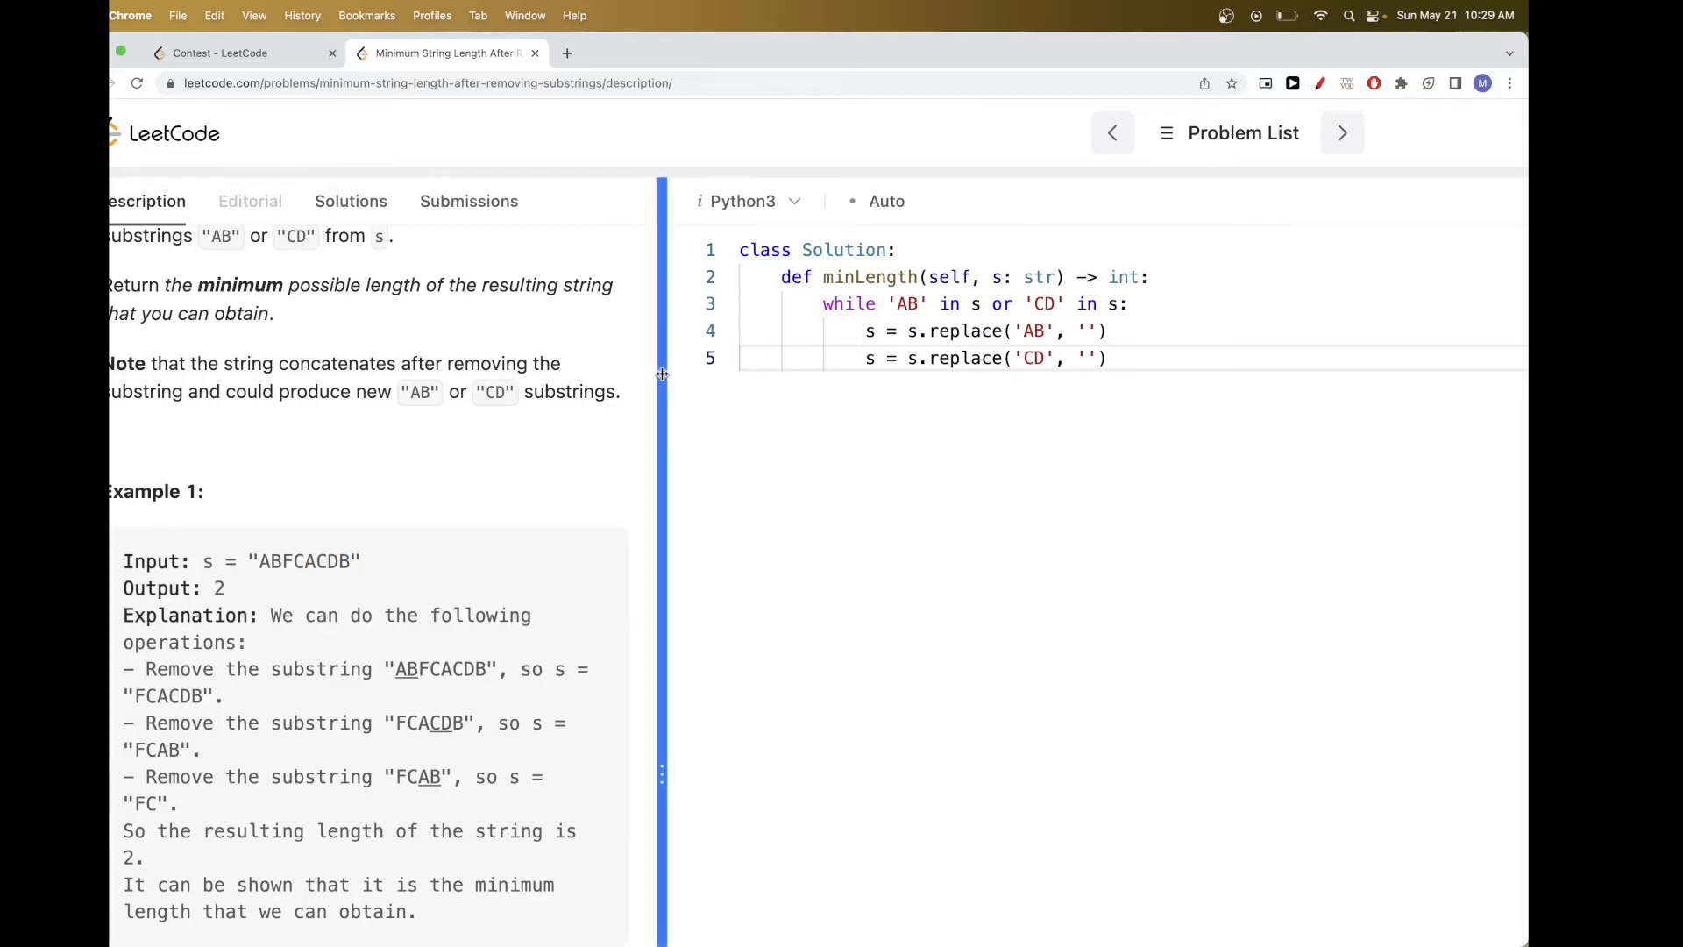
left_click_drag(662, 380, 112, 394)
left_click(529, 358)
- Add a dedented return len(s), submit the solution, see it Accepted and return to the Description tab
key("Return")
key("BackSpace")
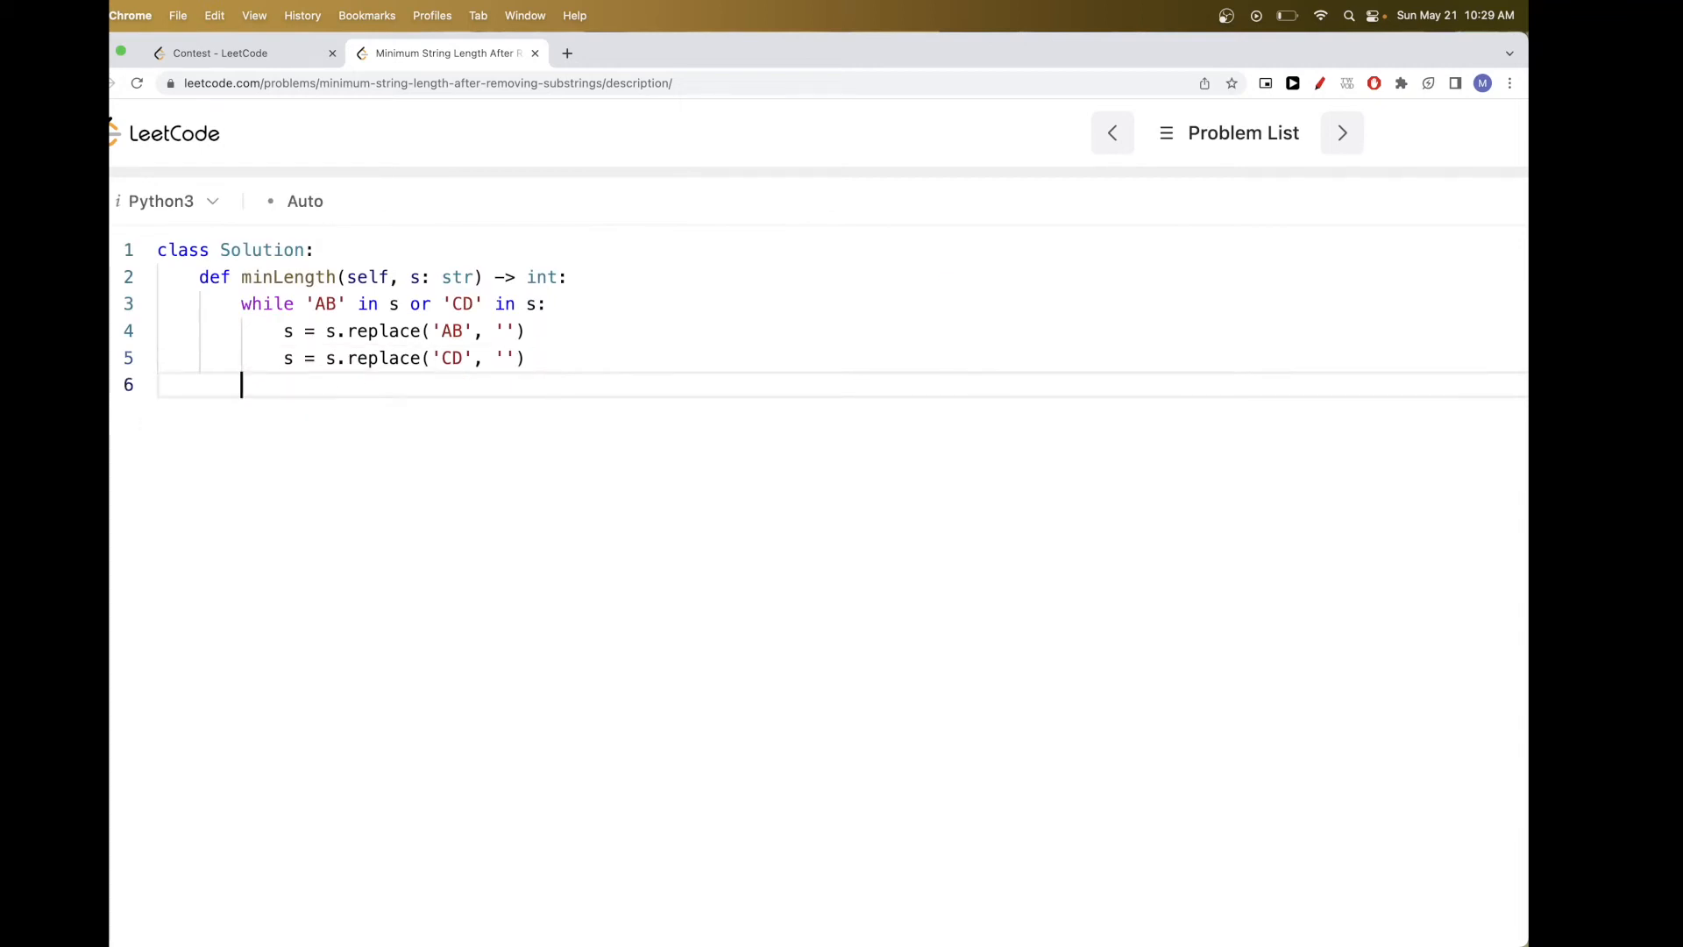
type("return len(s)")
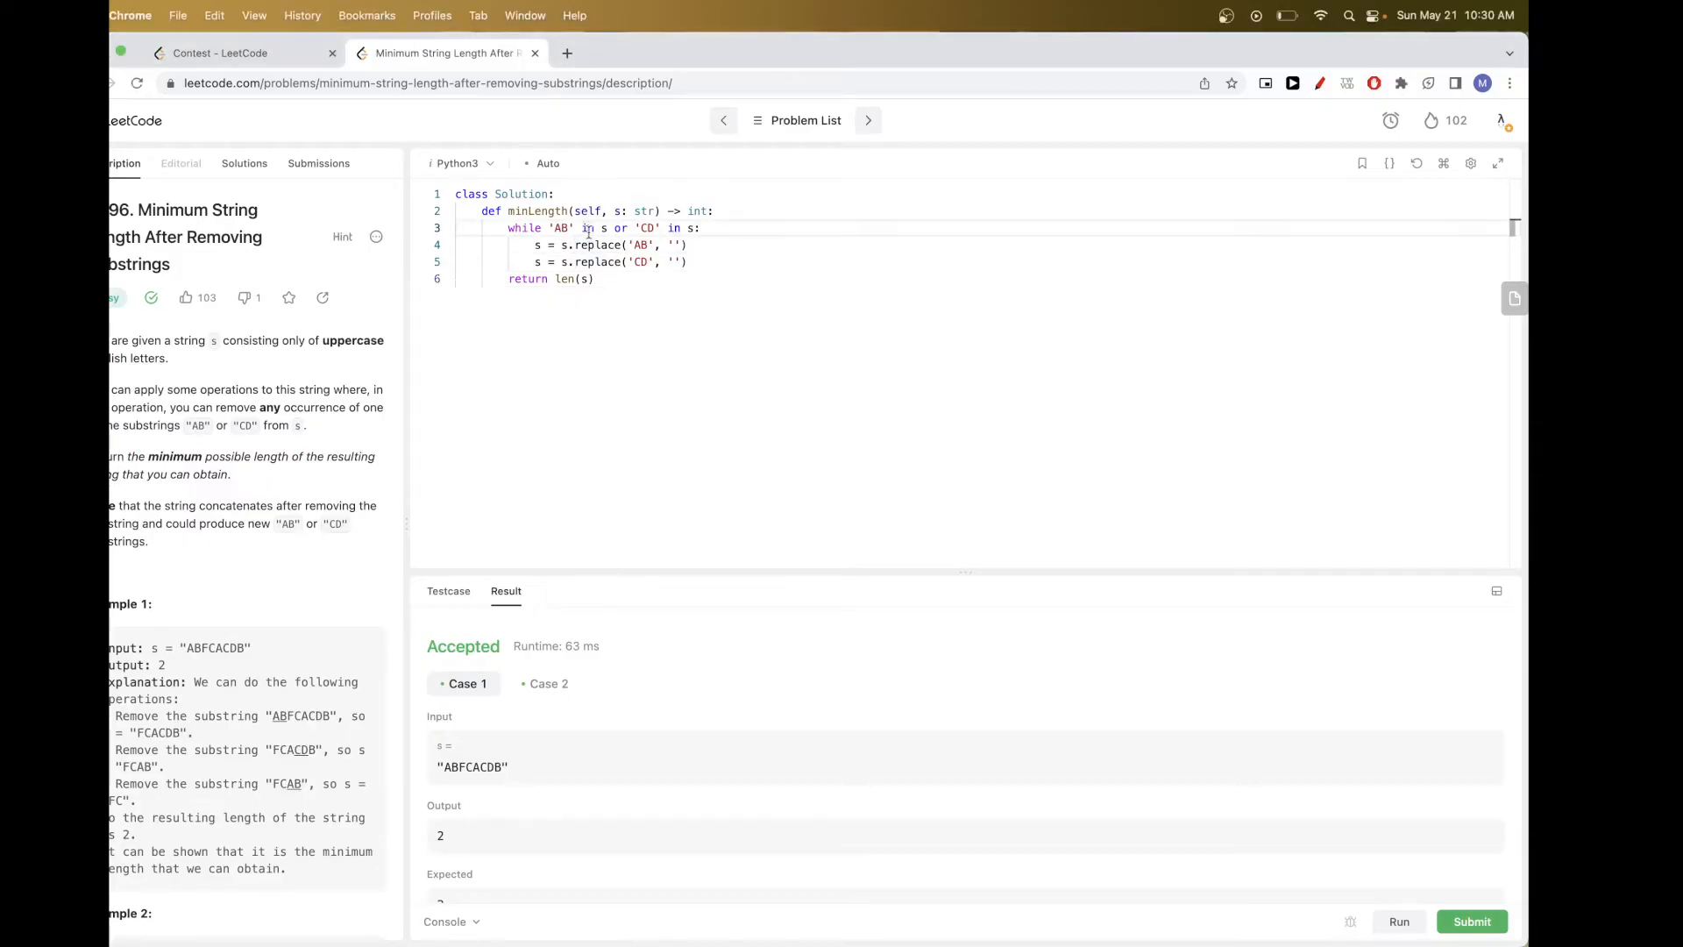
key("super+plus")
left_click(1467, 919)
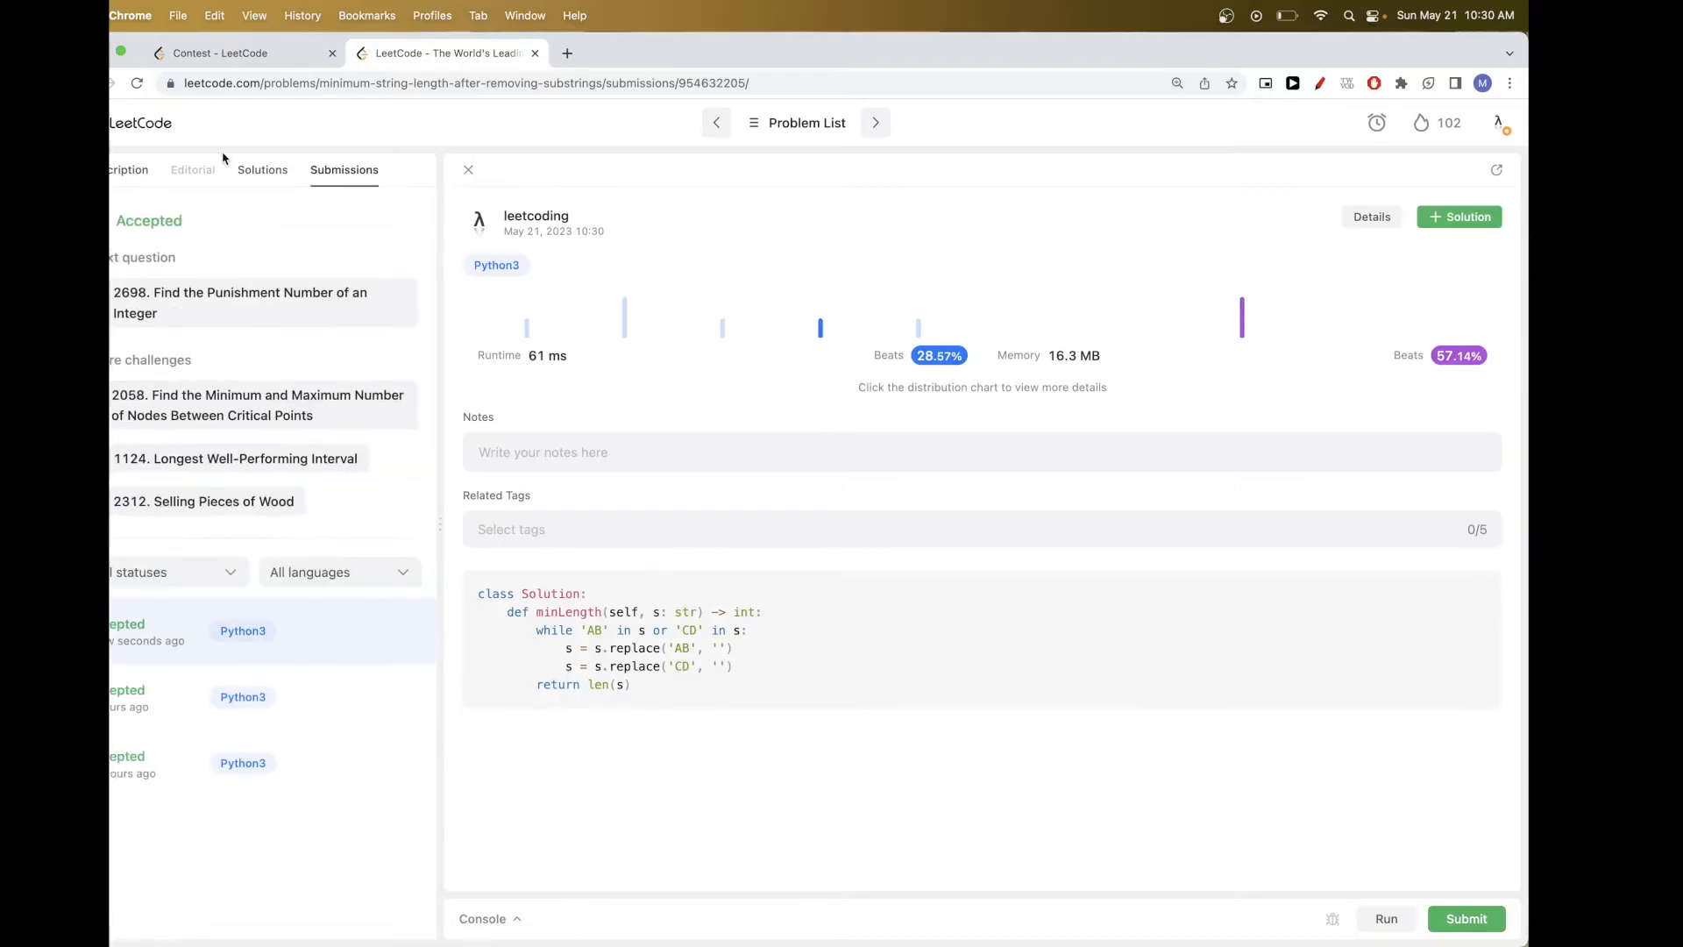
left_click(127, 169)
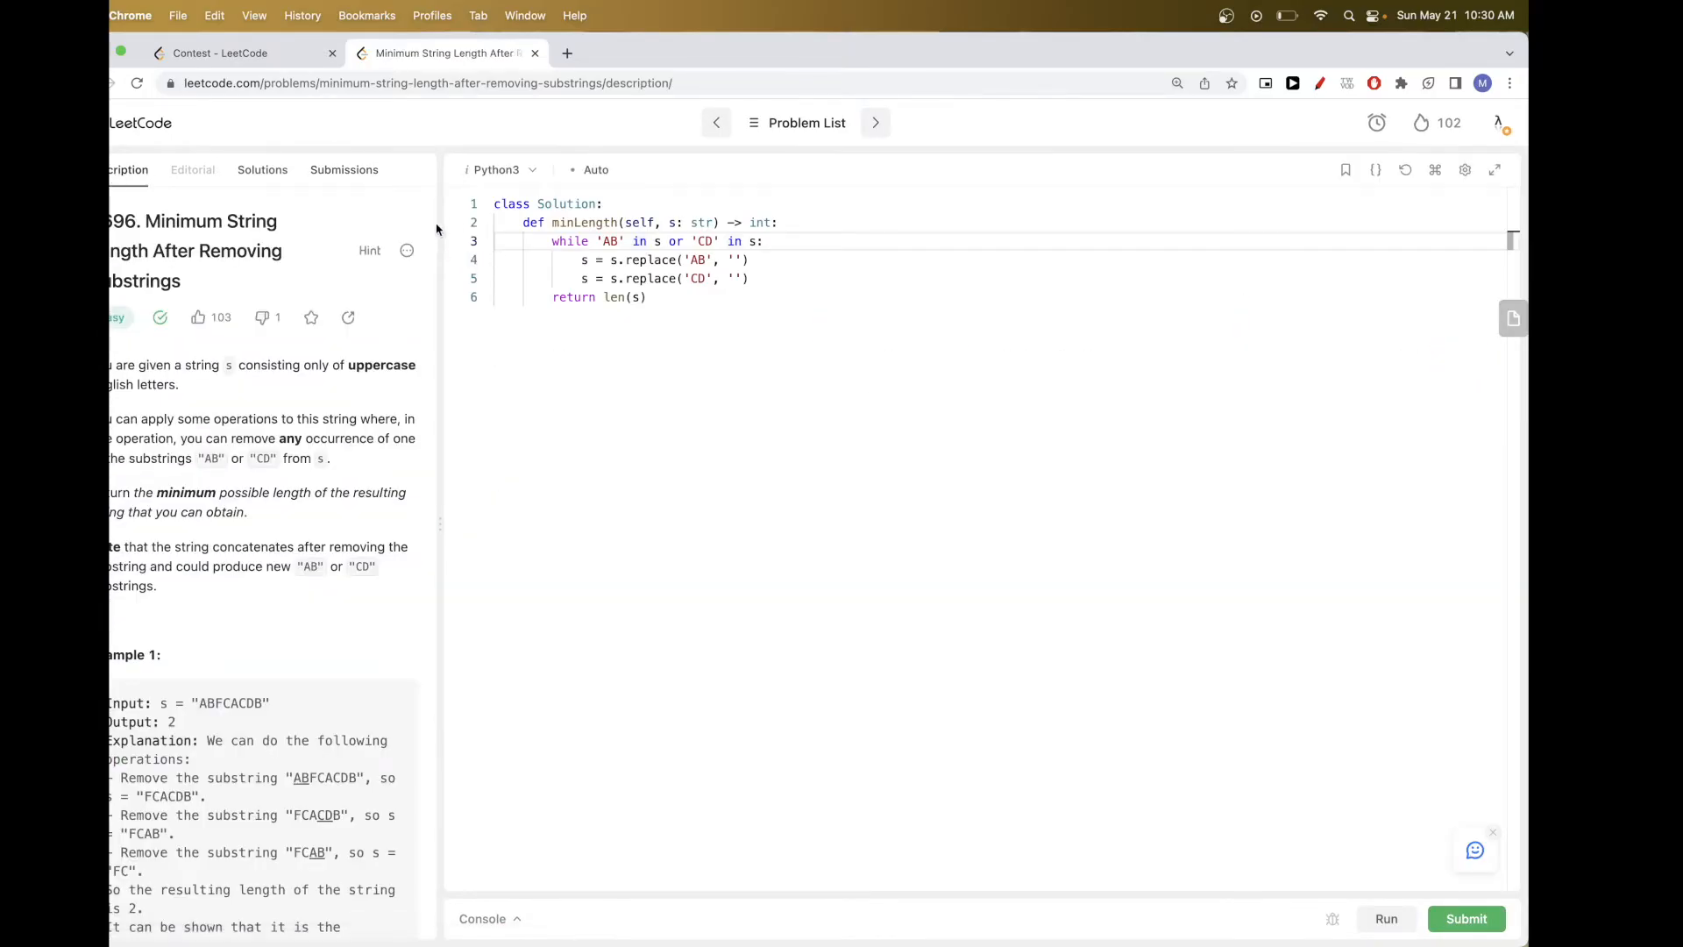
- Collapse the description and highlight the while header and the AB replace call while reviewing the code
left_click_drag(439, 237, 367, 224)
left_click_drag(187, 241, 395, 276)
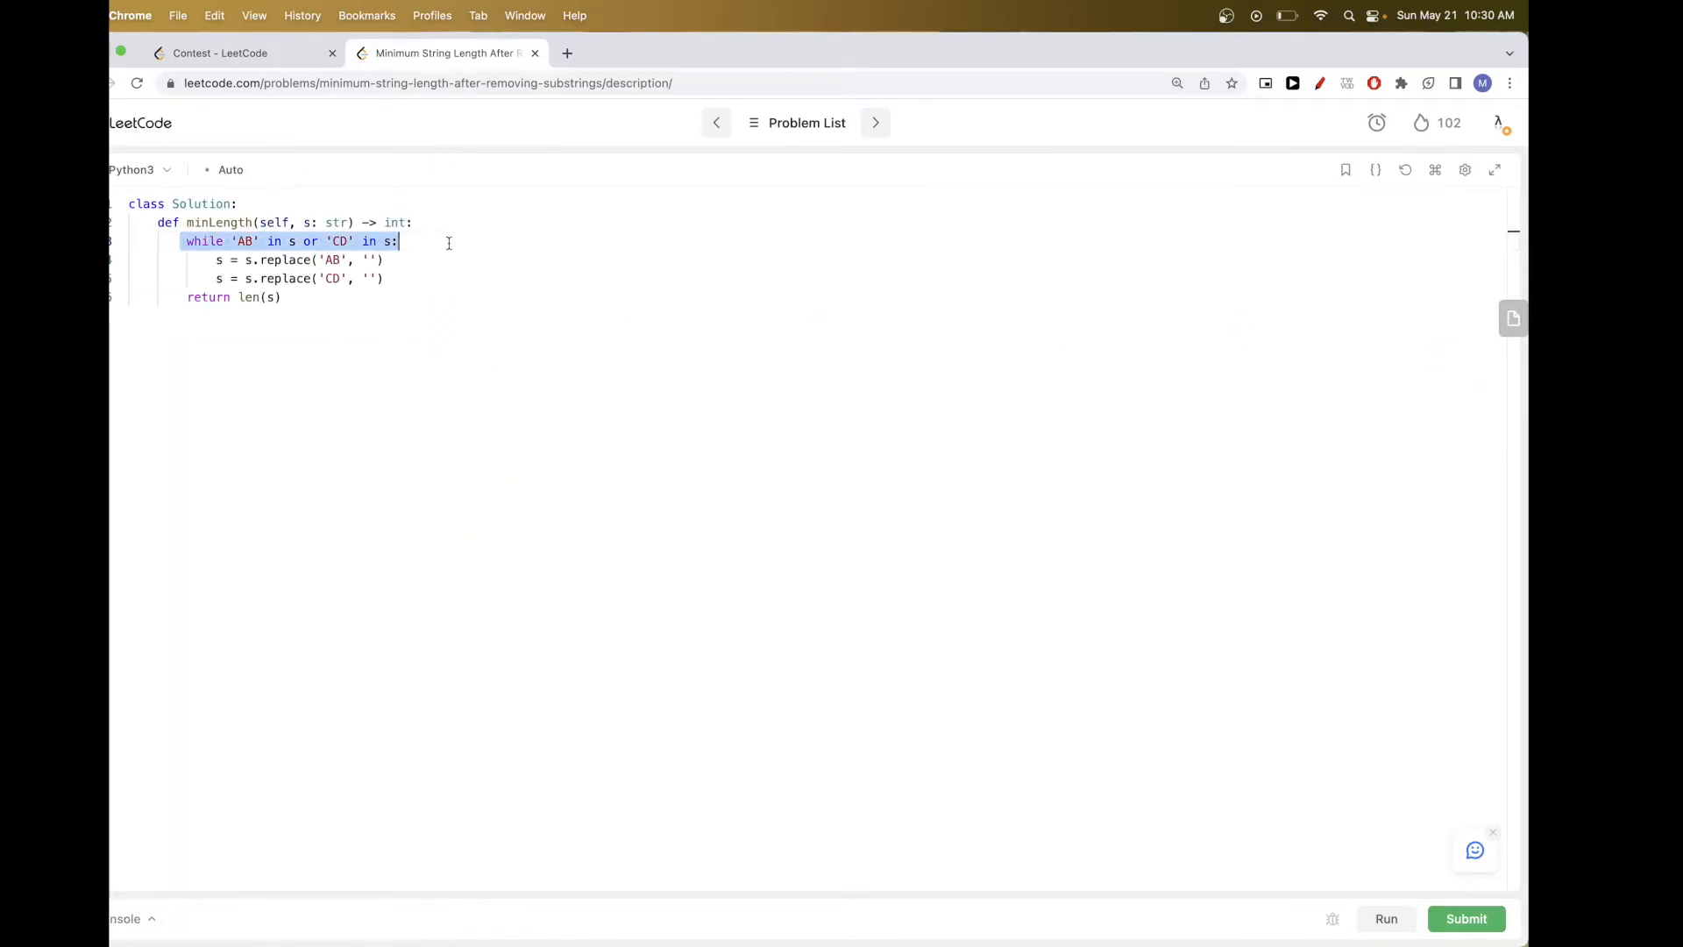
left_click(381, 278)
left_click_drag(260, 259, 384, 259)
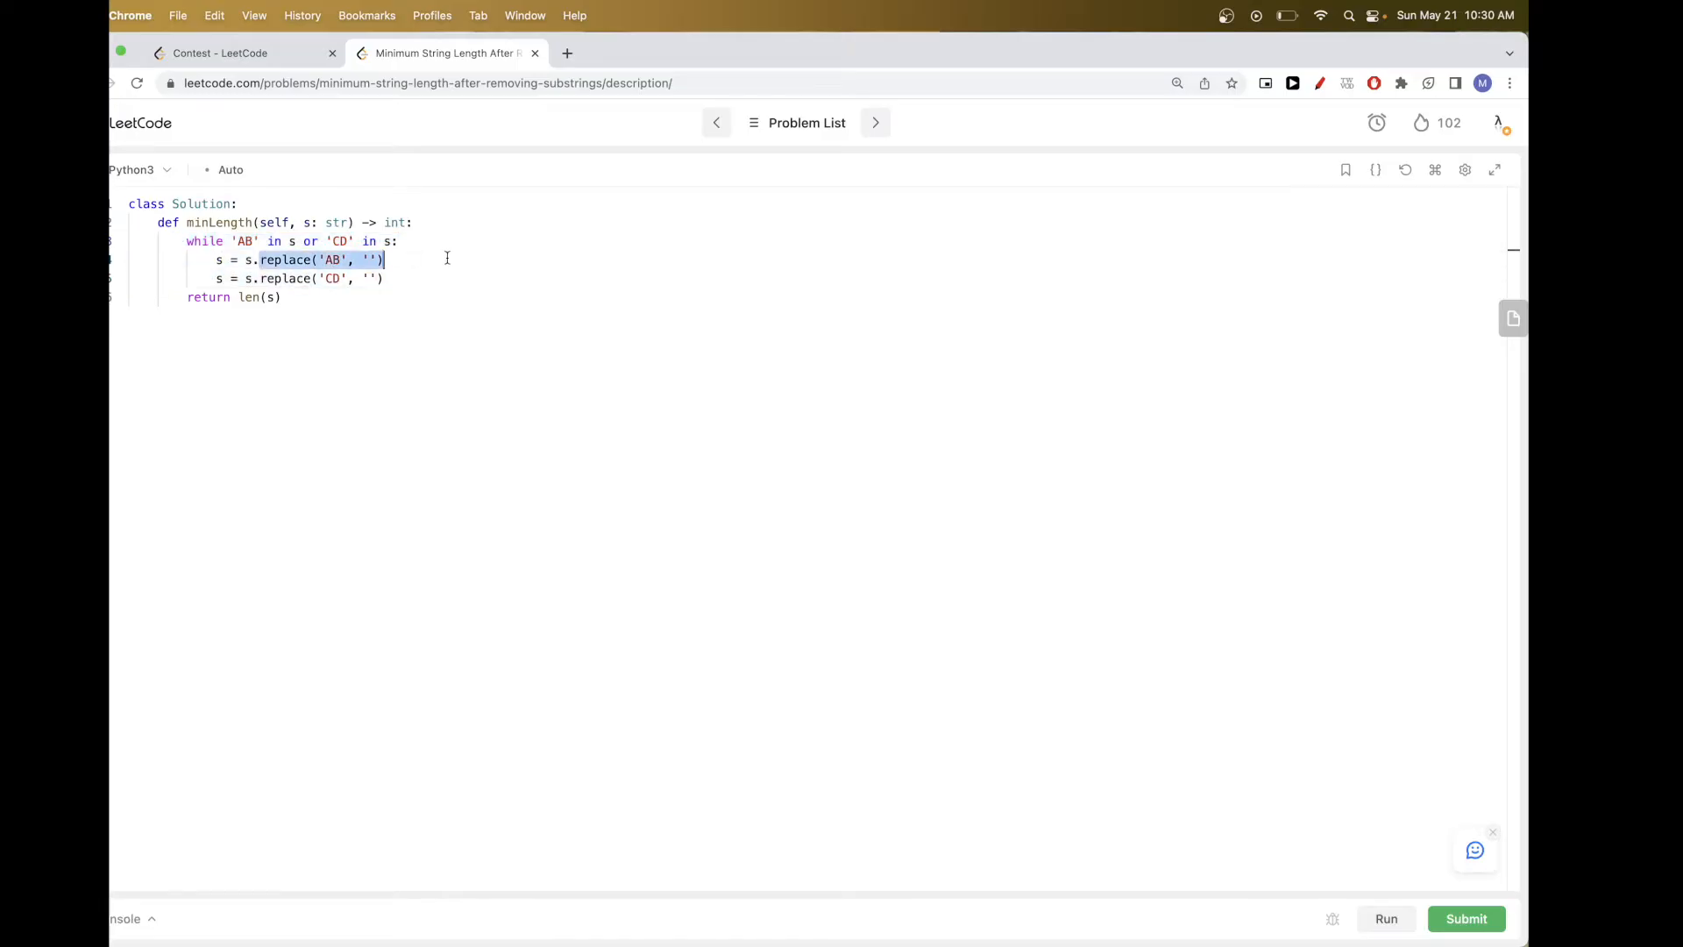
left_click(384, 278)
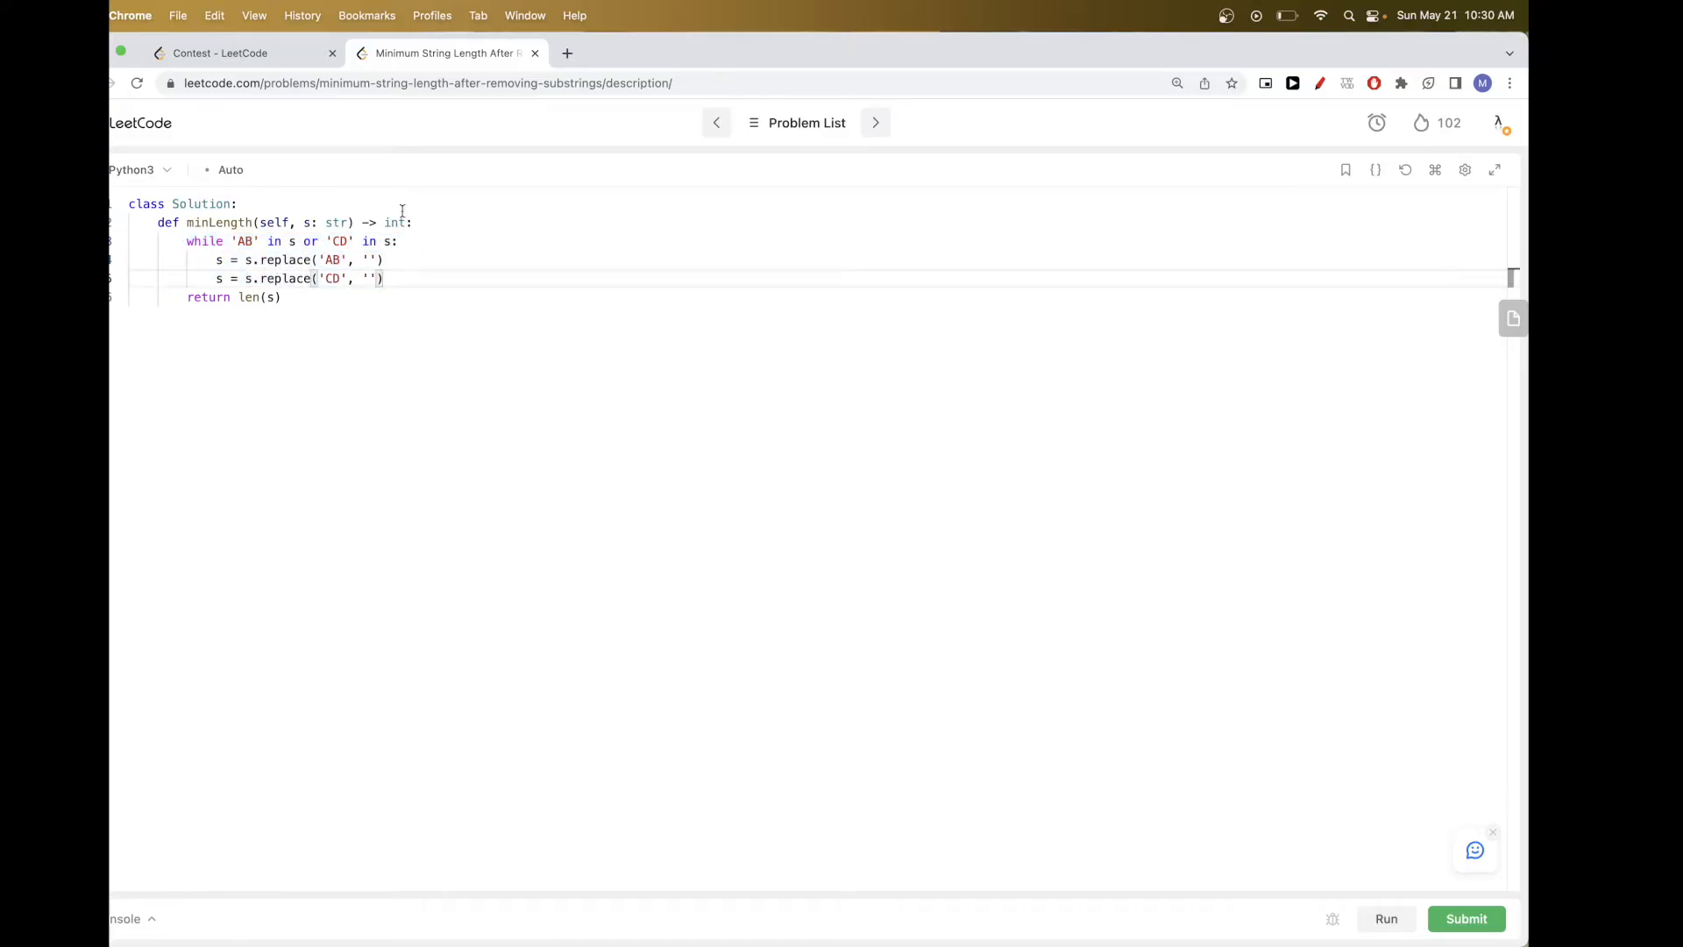
key("super+Tab")
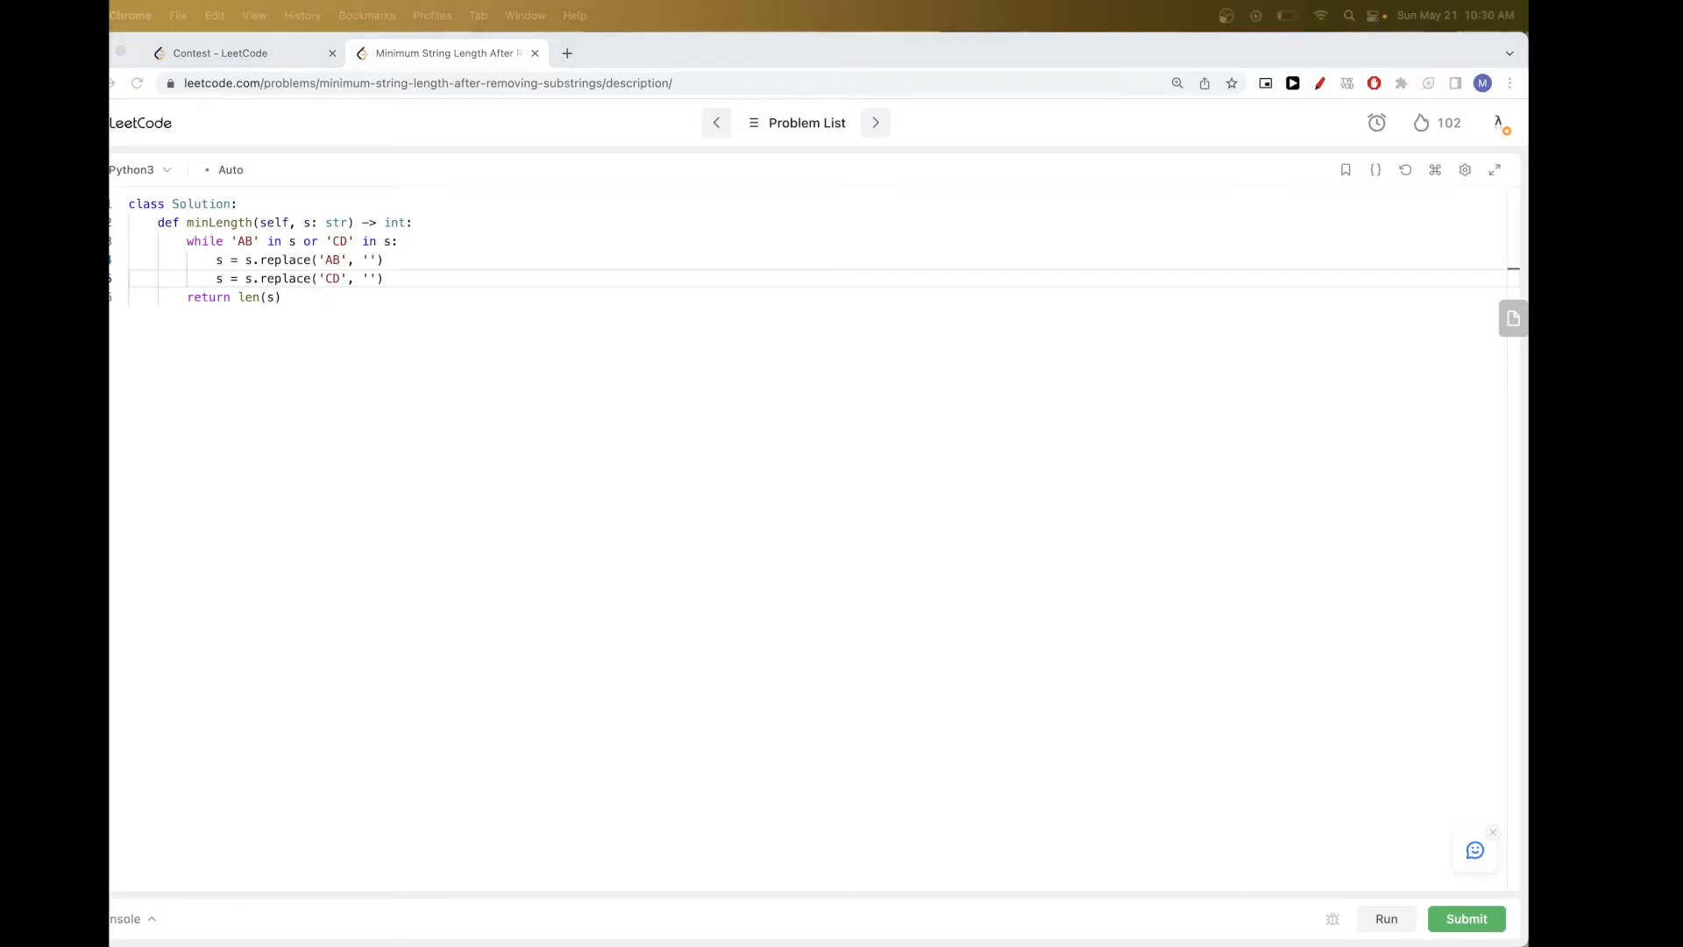
left_click(443, 203)
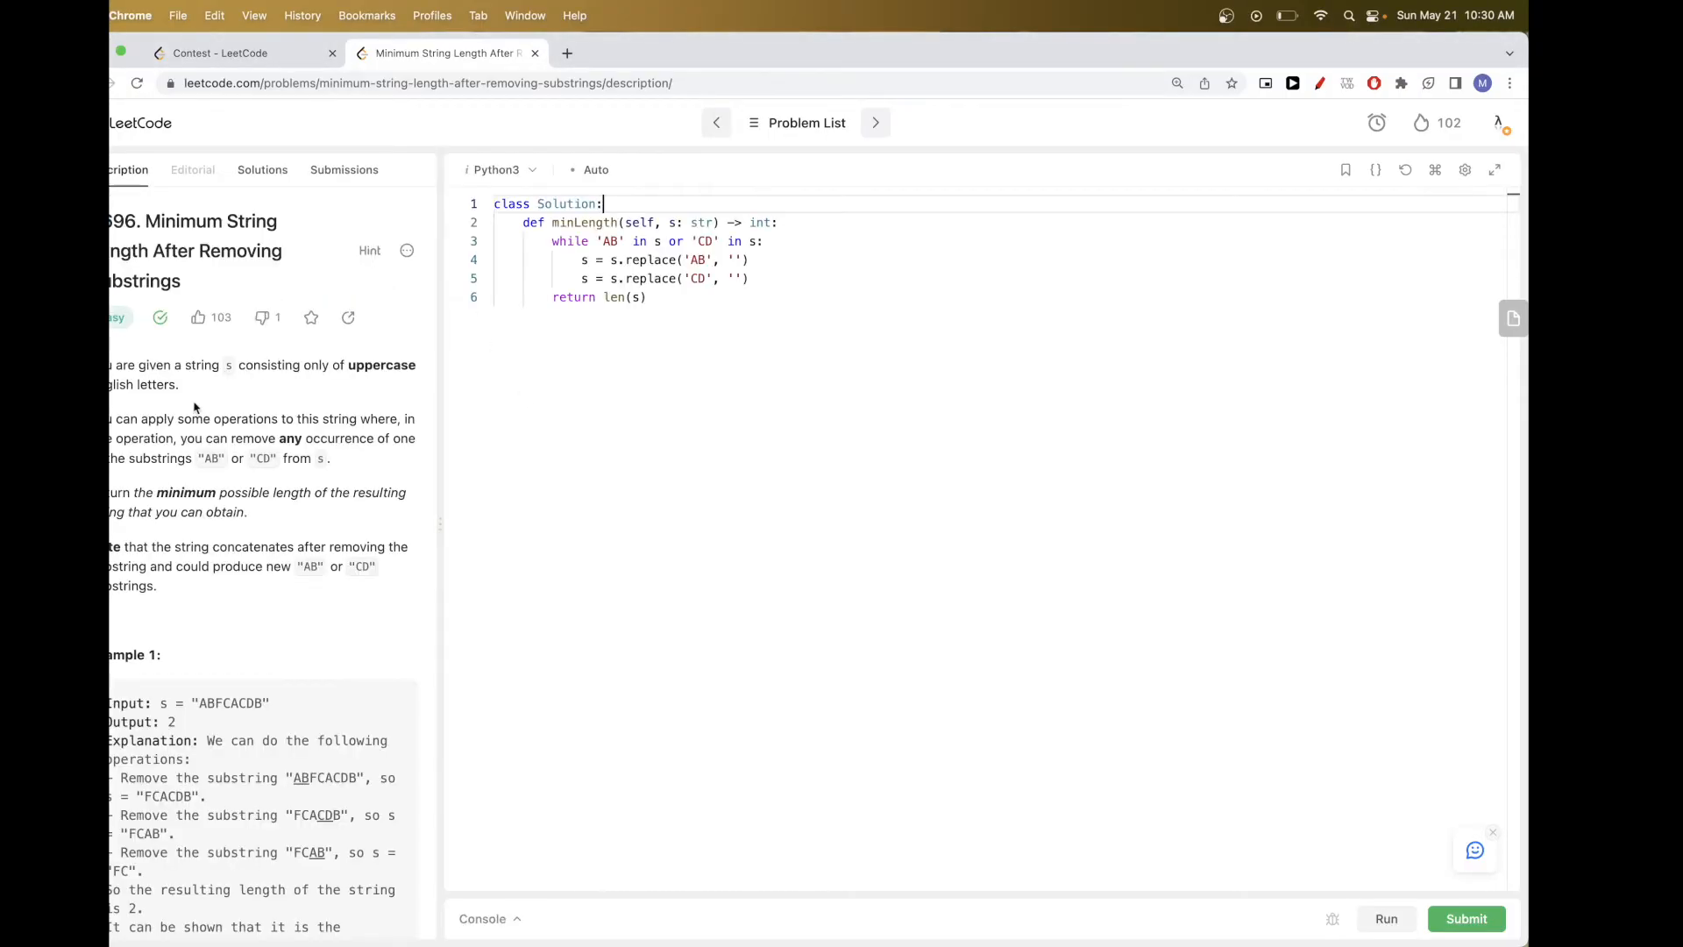
- Mark CDB and DB in Example 1's input with the pen, clear the marks, then collapse the description again
left_click(1319, 83)
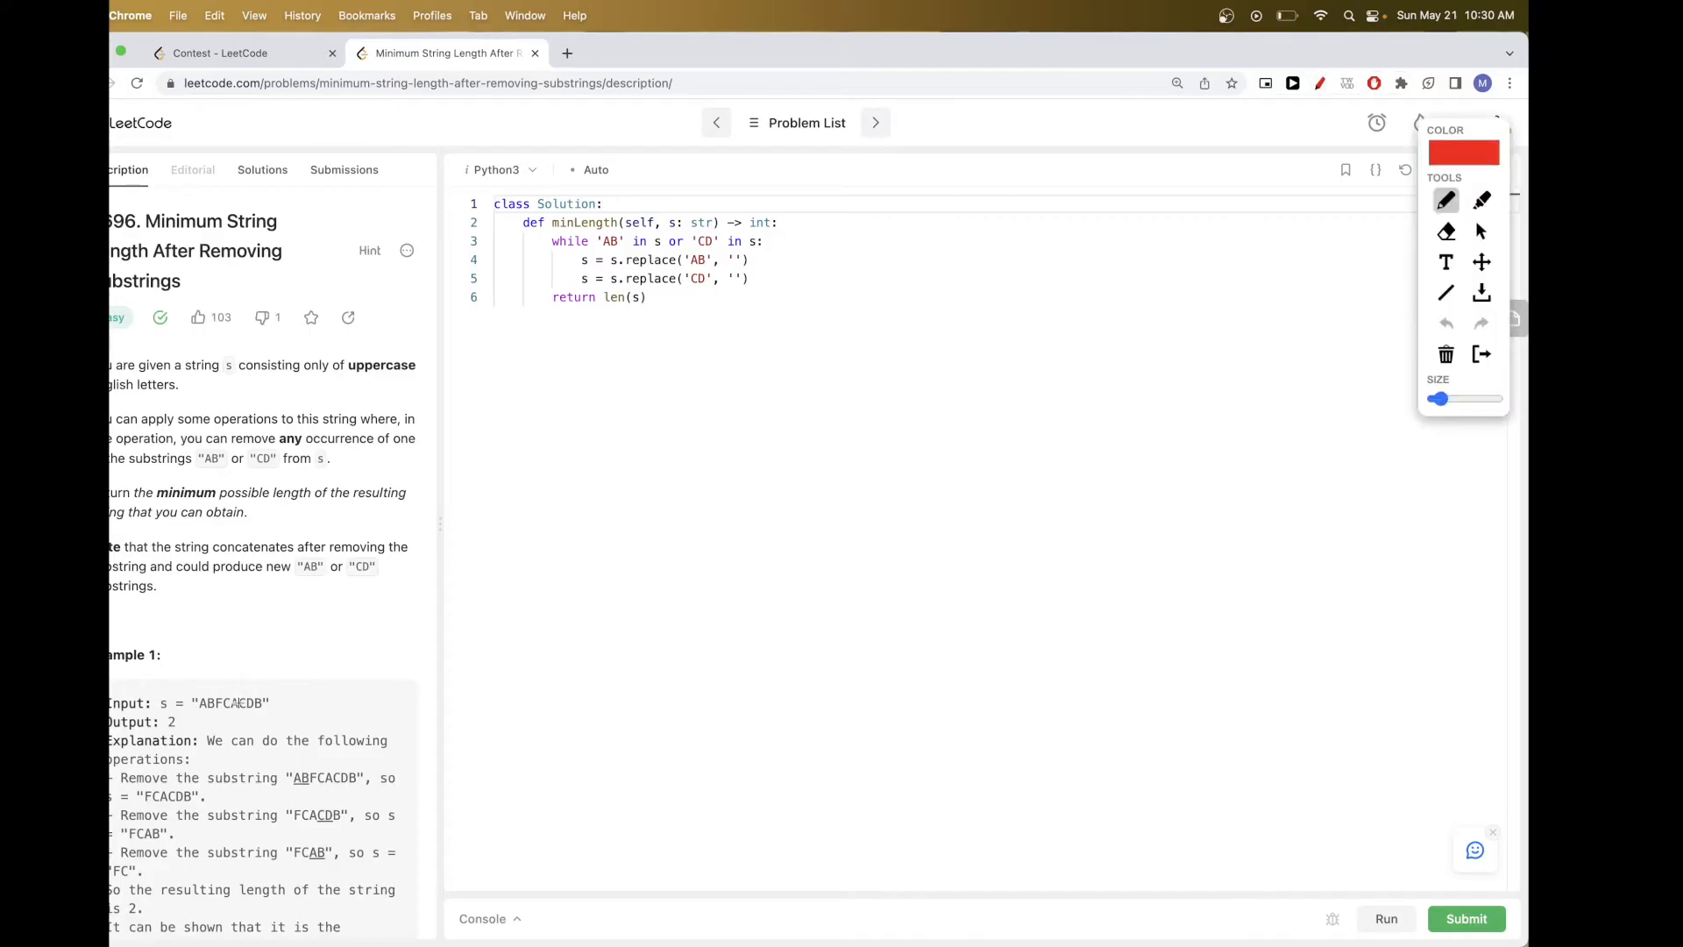
left_click_drag(238, 702, 233, 686)
left_click_drag(254, 709, 244, 713)
mouse_move(247, 712)
left_mouse_down()
mouse_move(262, 682)
mouse_move(227, 690)
left_mouse_up()
key("Escape")
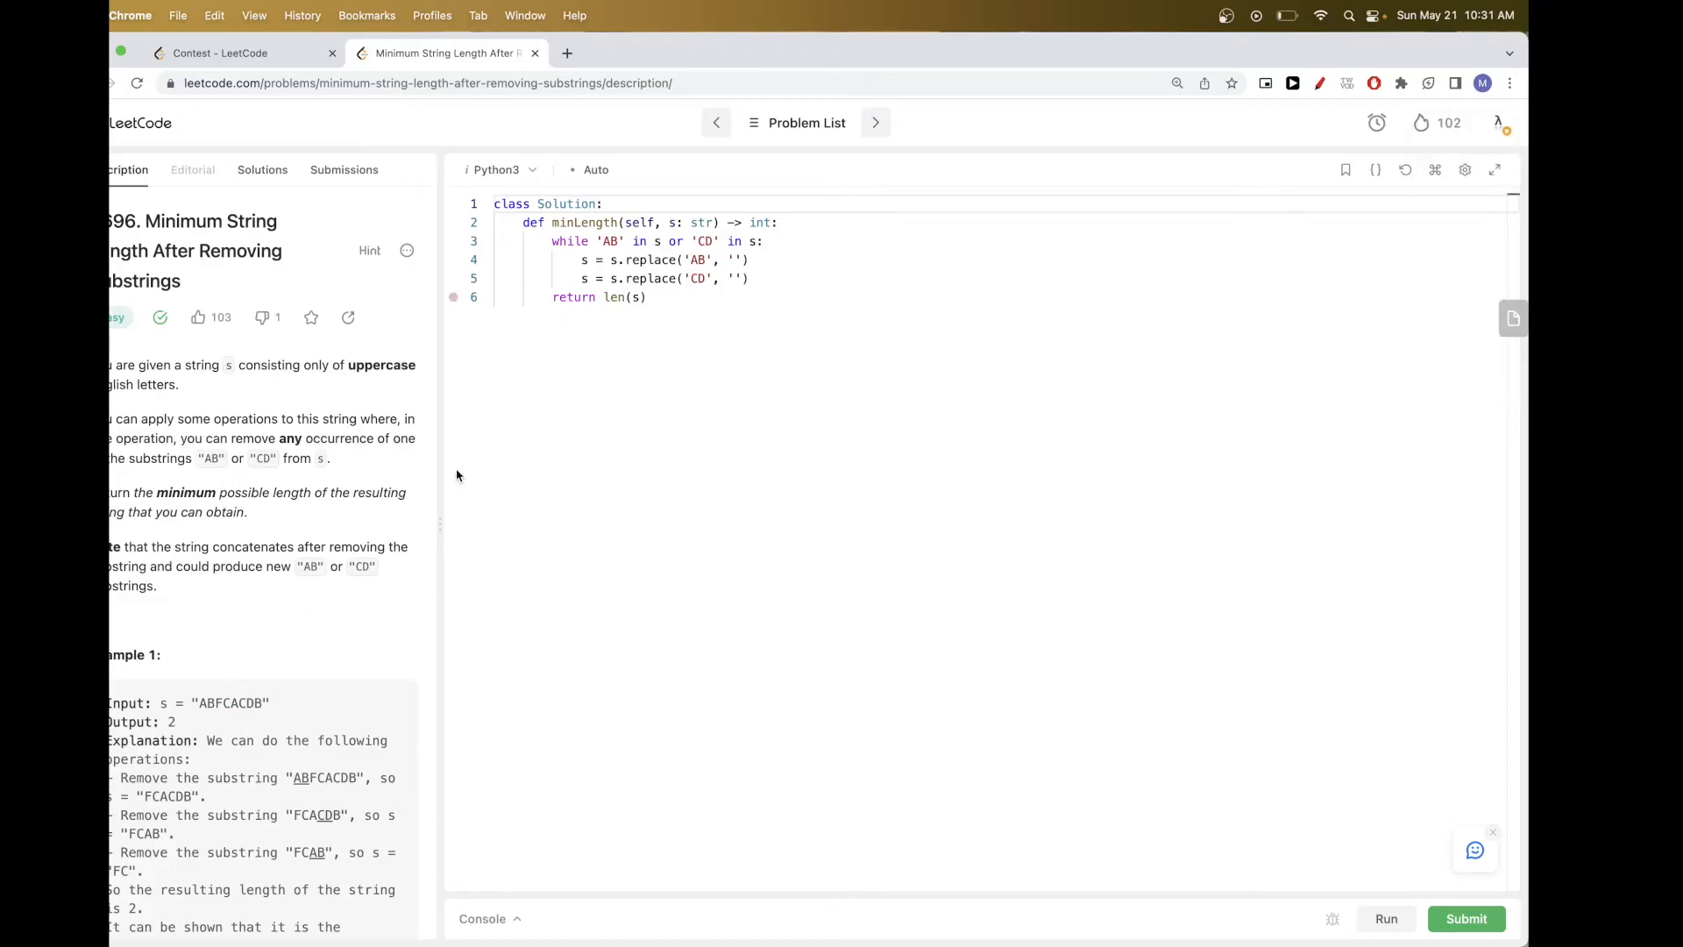
left_click_drag(439, 506, 179, 455)
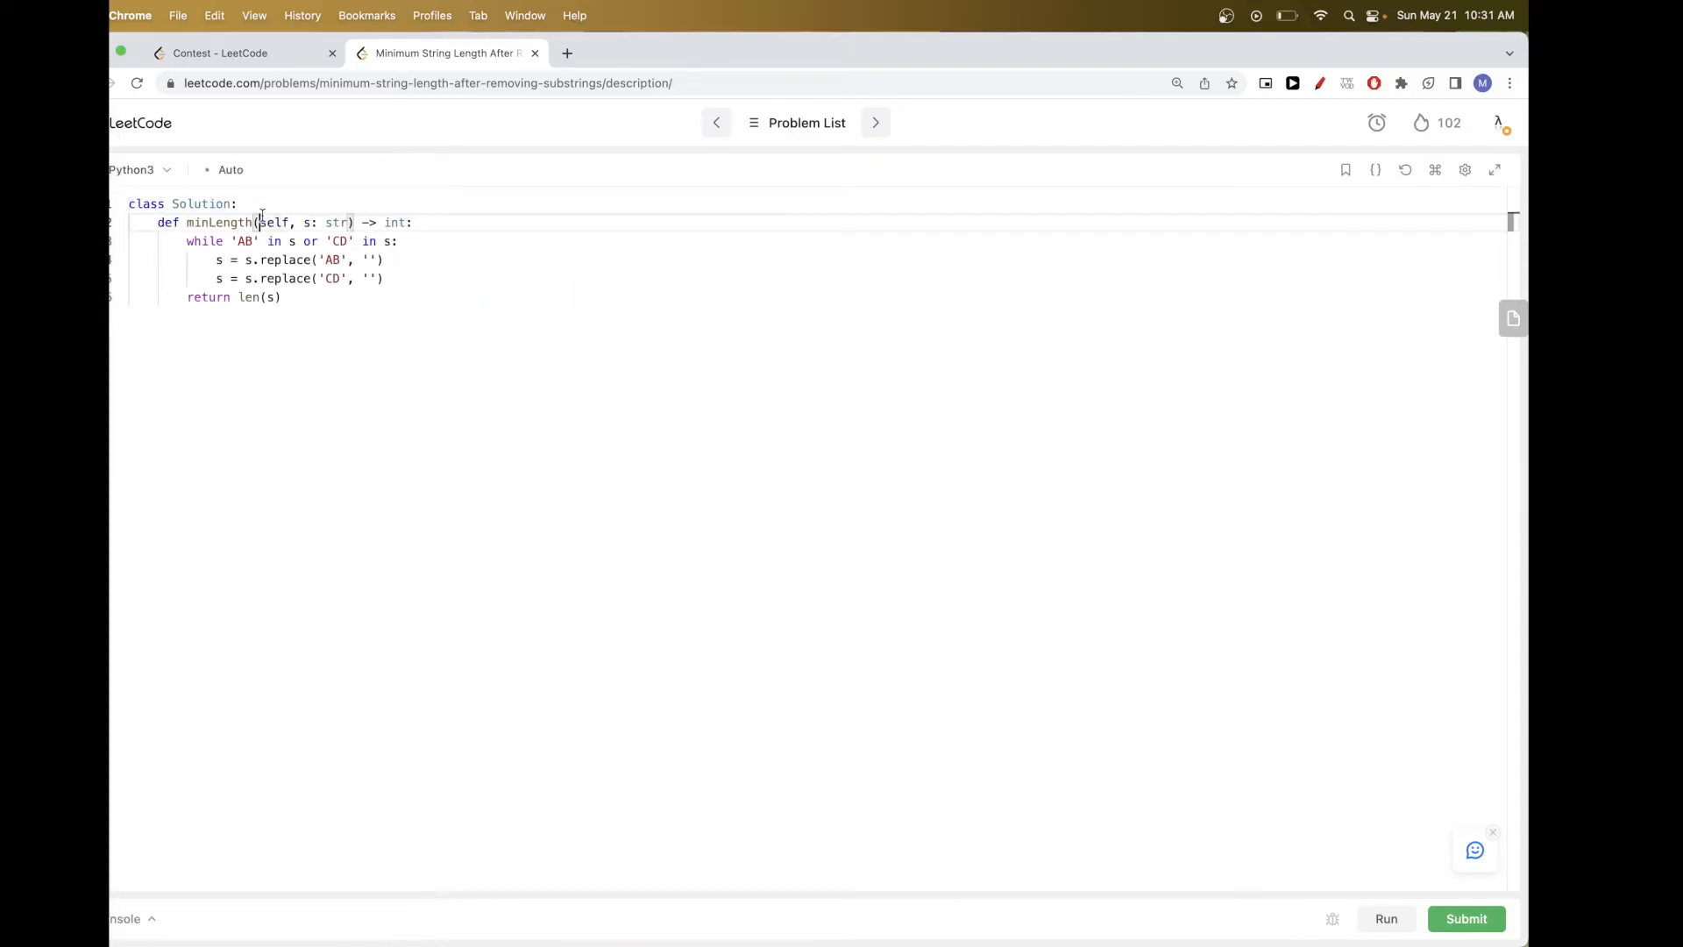
- Open a docstring above class Solution and paste the example input ABFCACDB into it
left_click(128, 203)
key("Return")
key("Up")
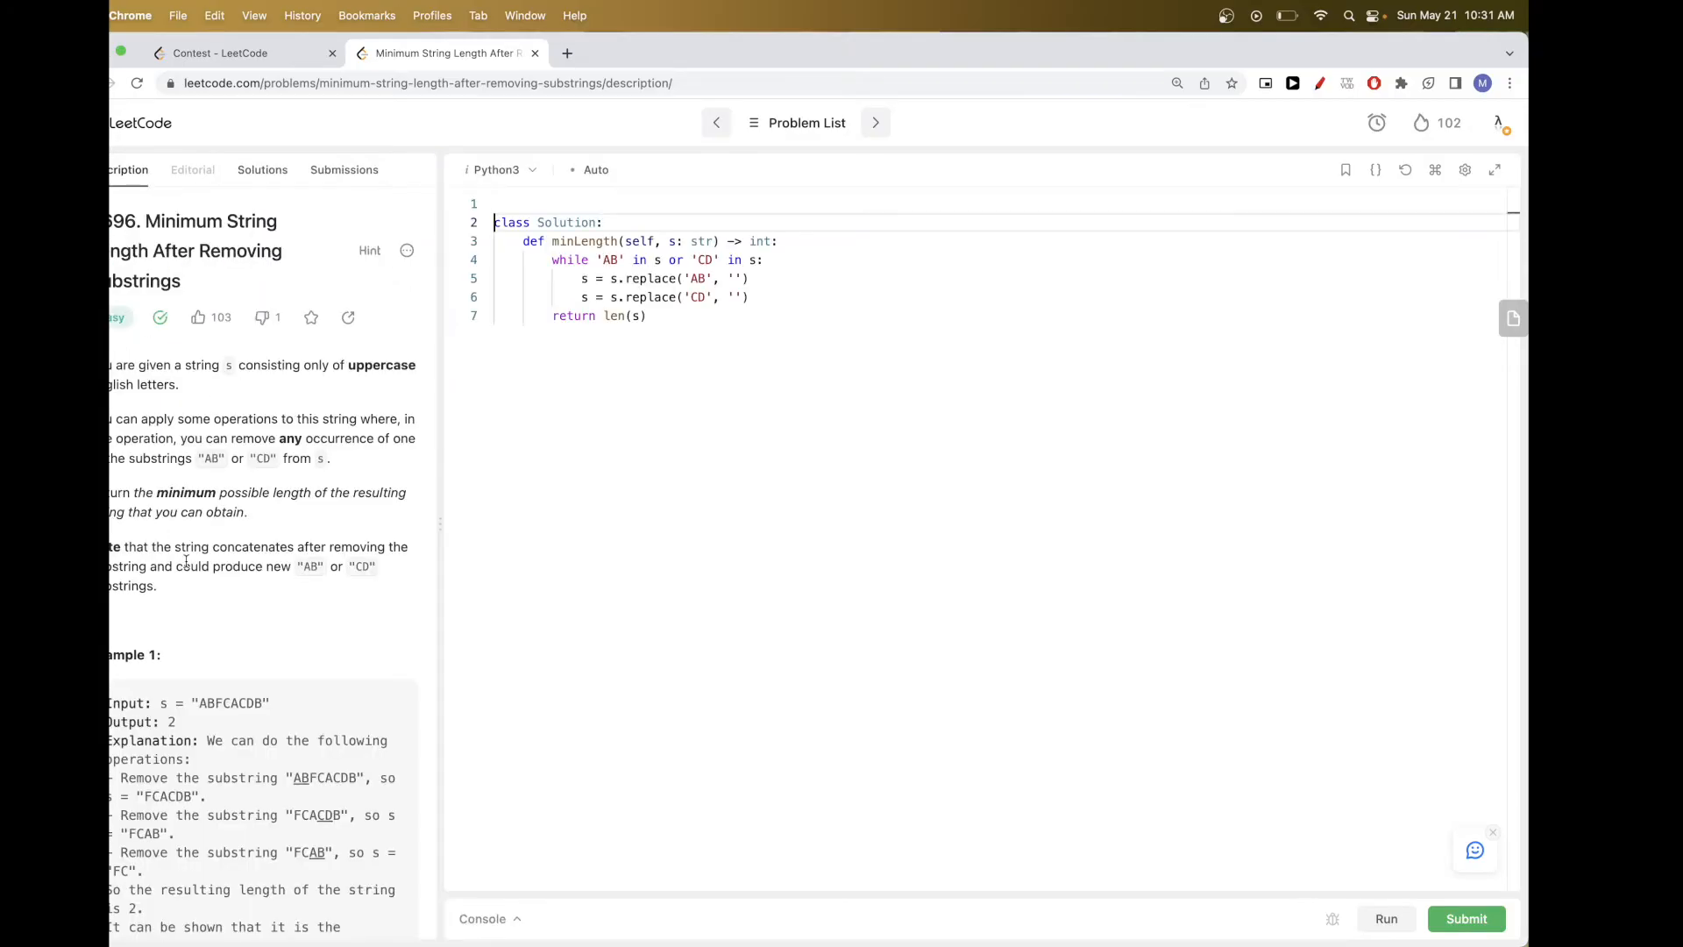
double_click(230, 702)
key("super+c")
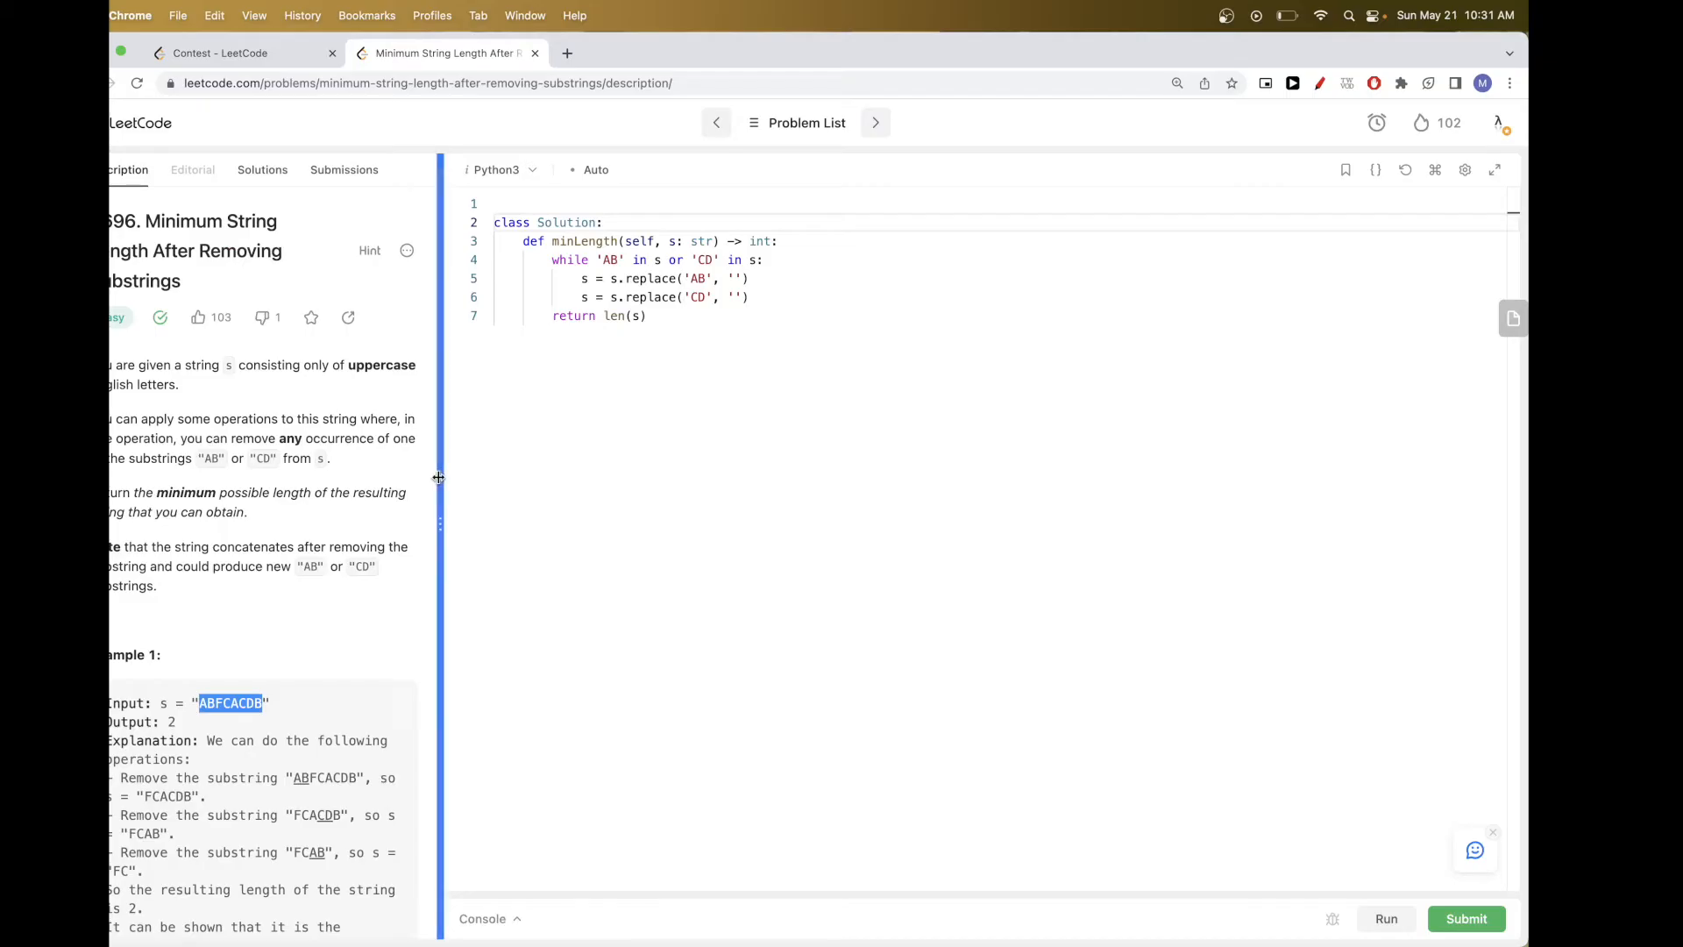
left_click_drag(437, 485, 112, 466)
type("\"\"\"")
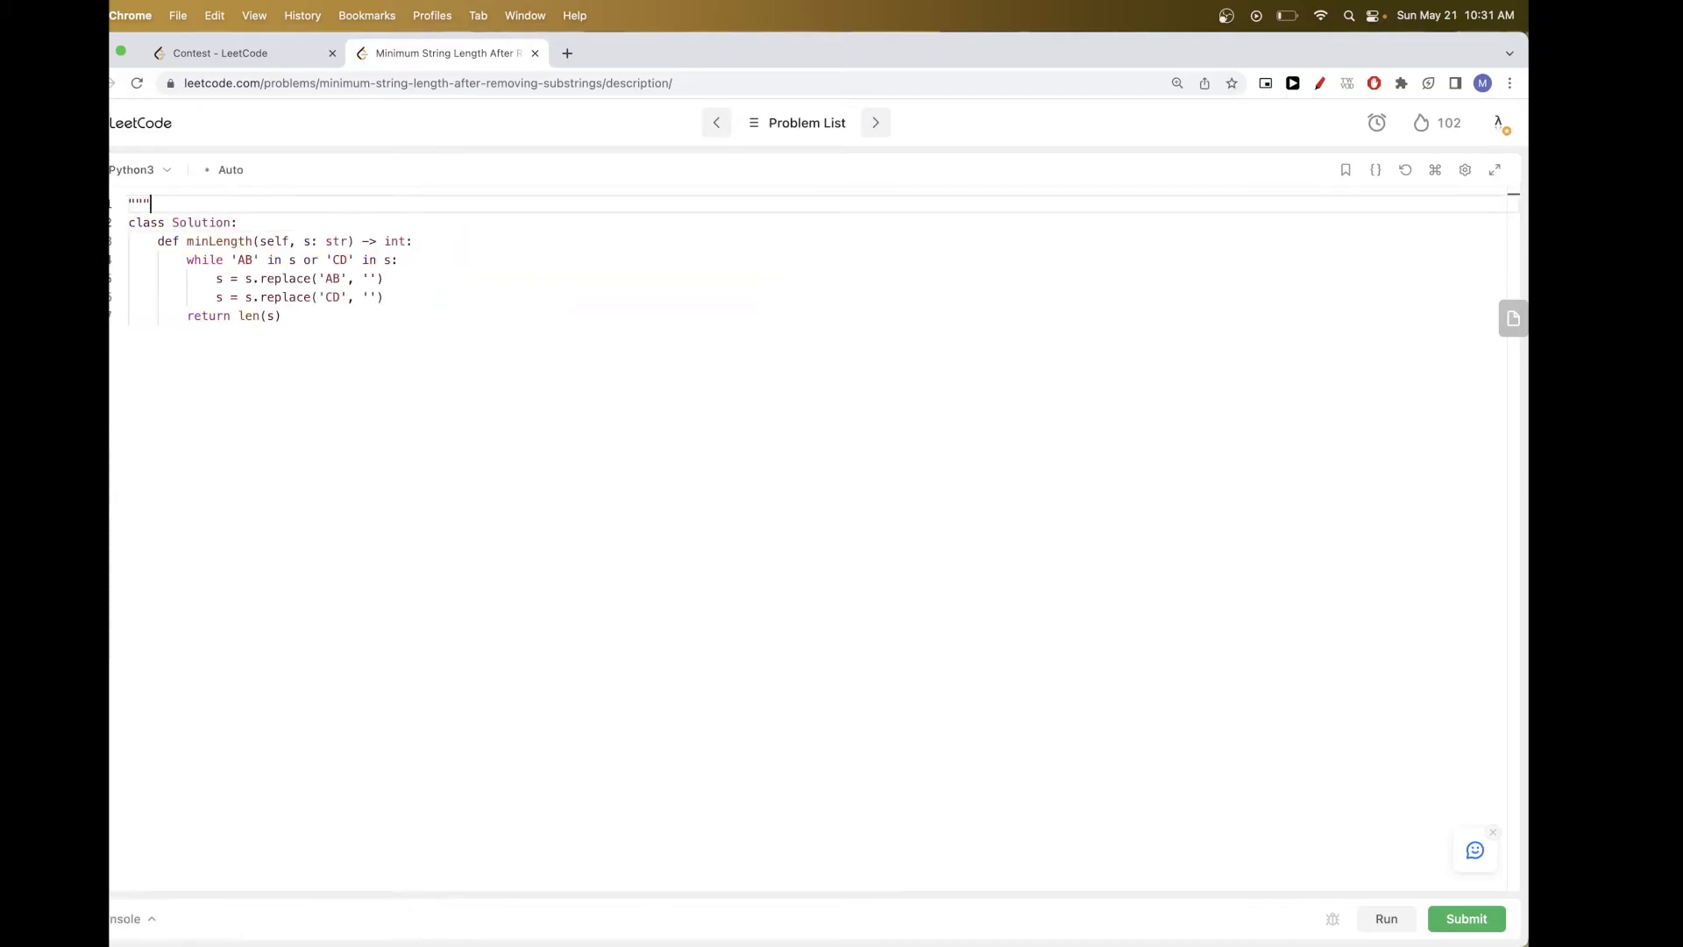
key("Return")
key("Return")
type("\"\"\"")
key("Up")
key("super+v")
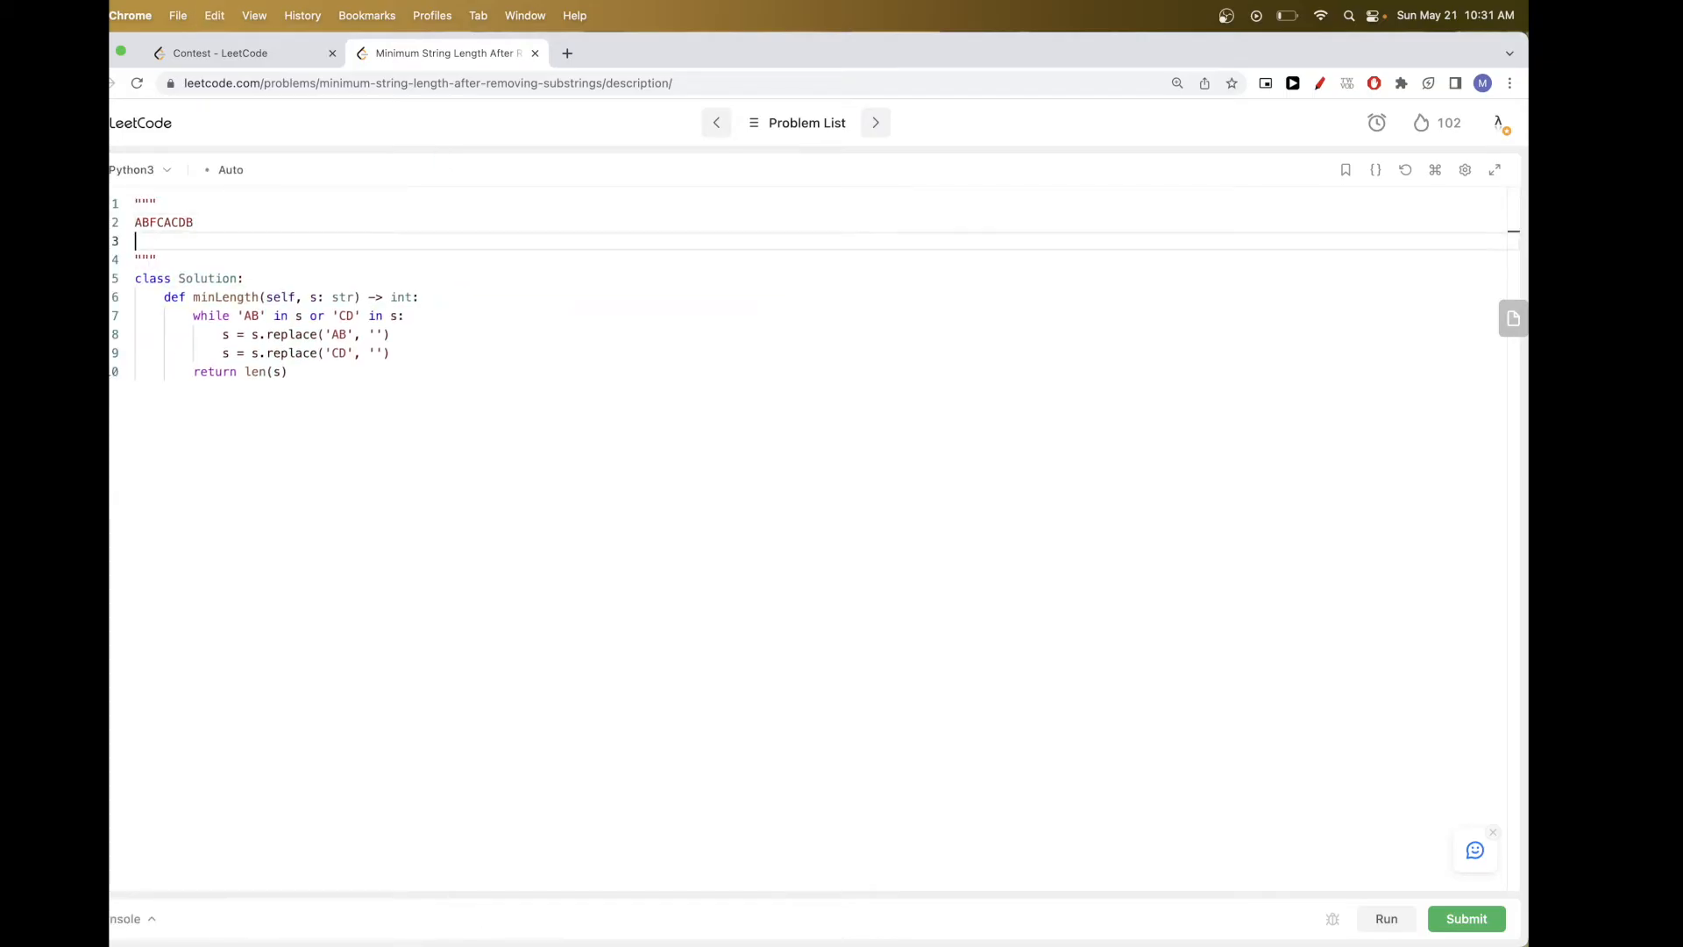
key("Return")
key("Return")
type("sr")
- Add a ^ position marker, a stk label with entries B and A, and the slice stk[-2:] to the note
key("BackSpace")
type("tk")
key("Return")
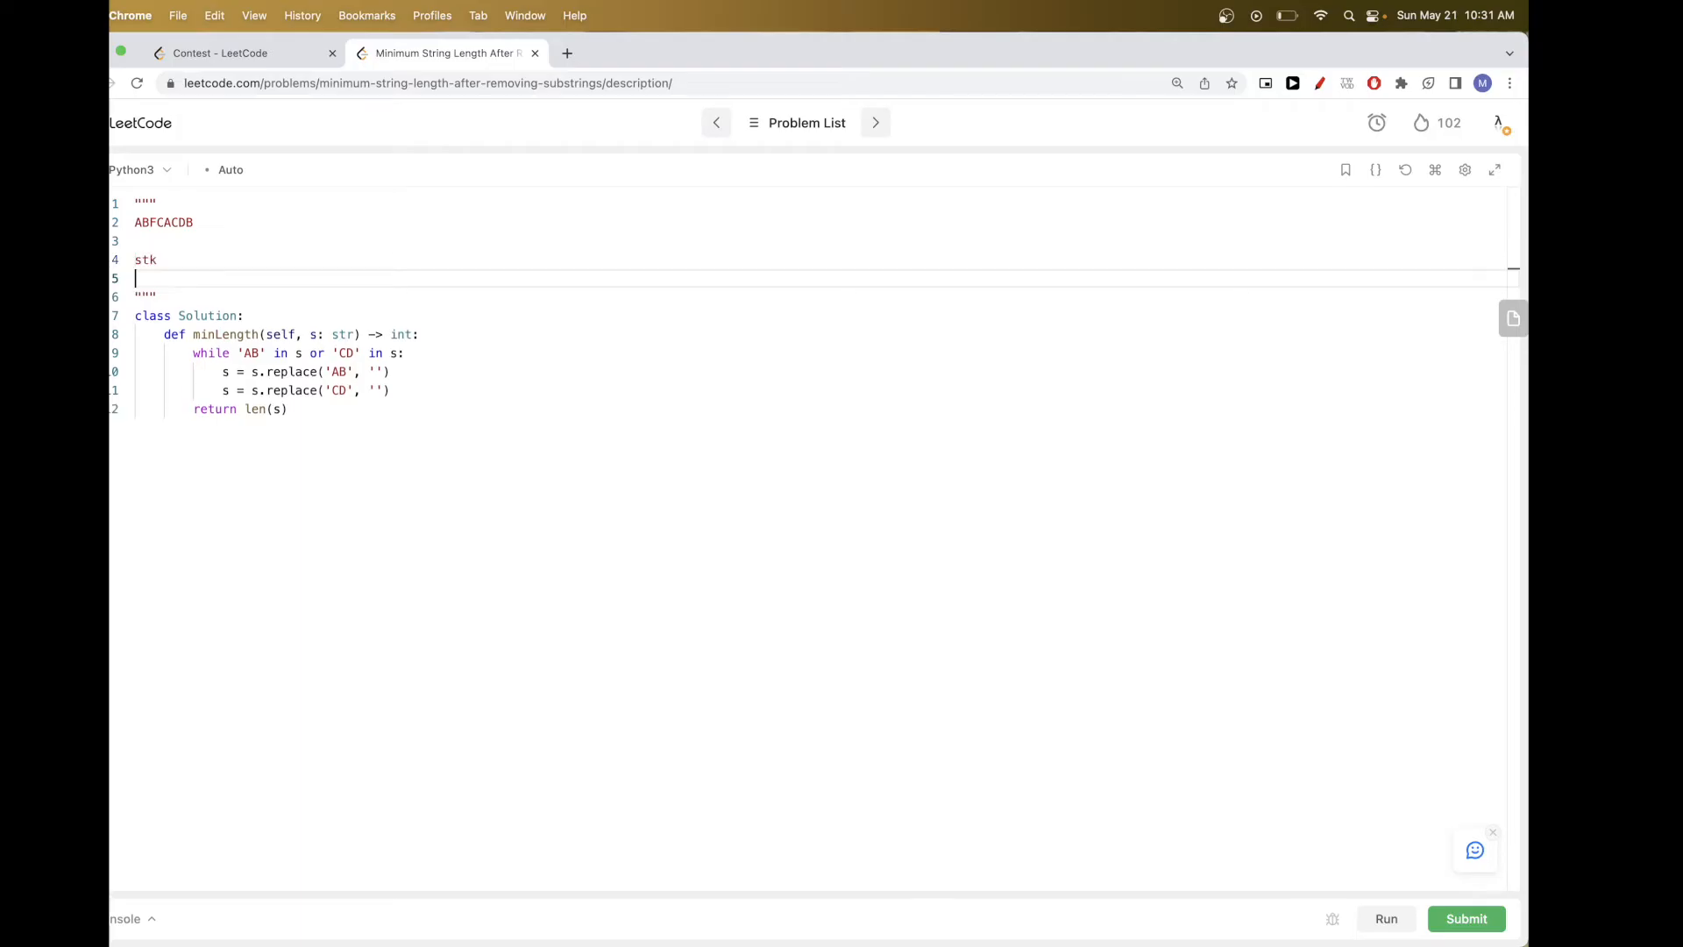
key("Up")
key("Up")
type("^")
key("Return")
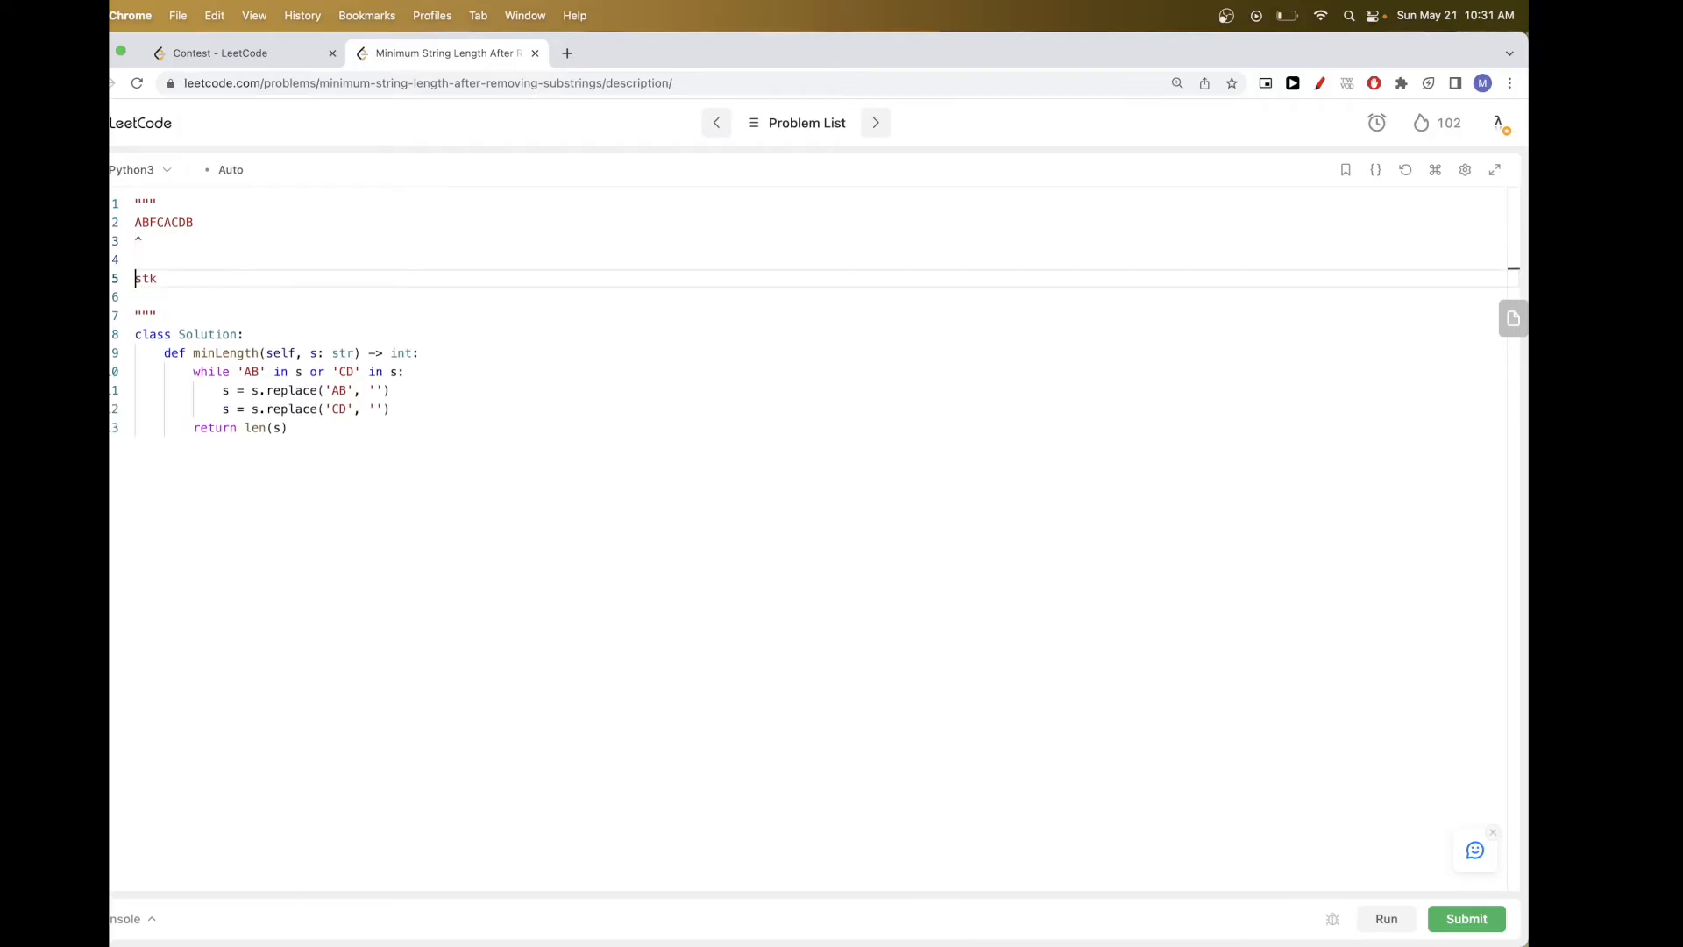
key("Down")
key("Down")
type("A")
key("Up")
key("Up")
key("Up")
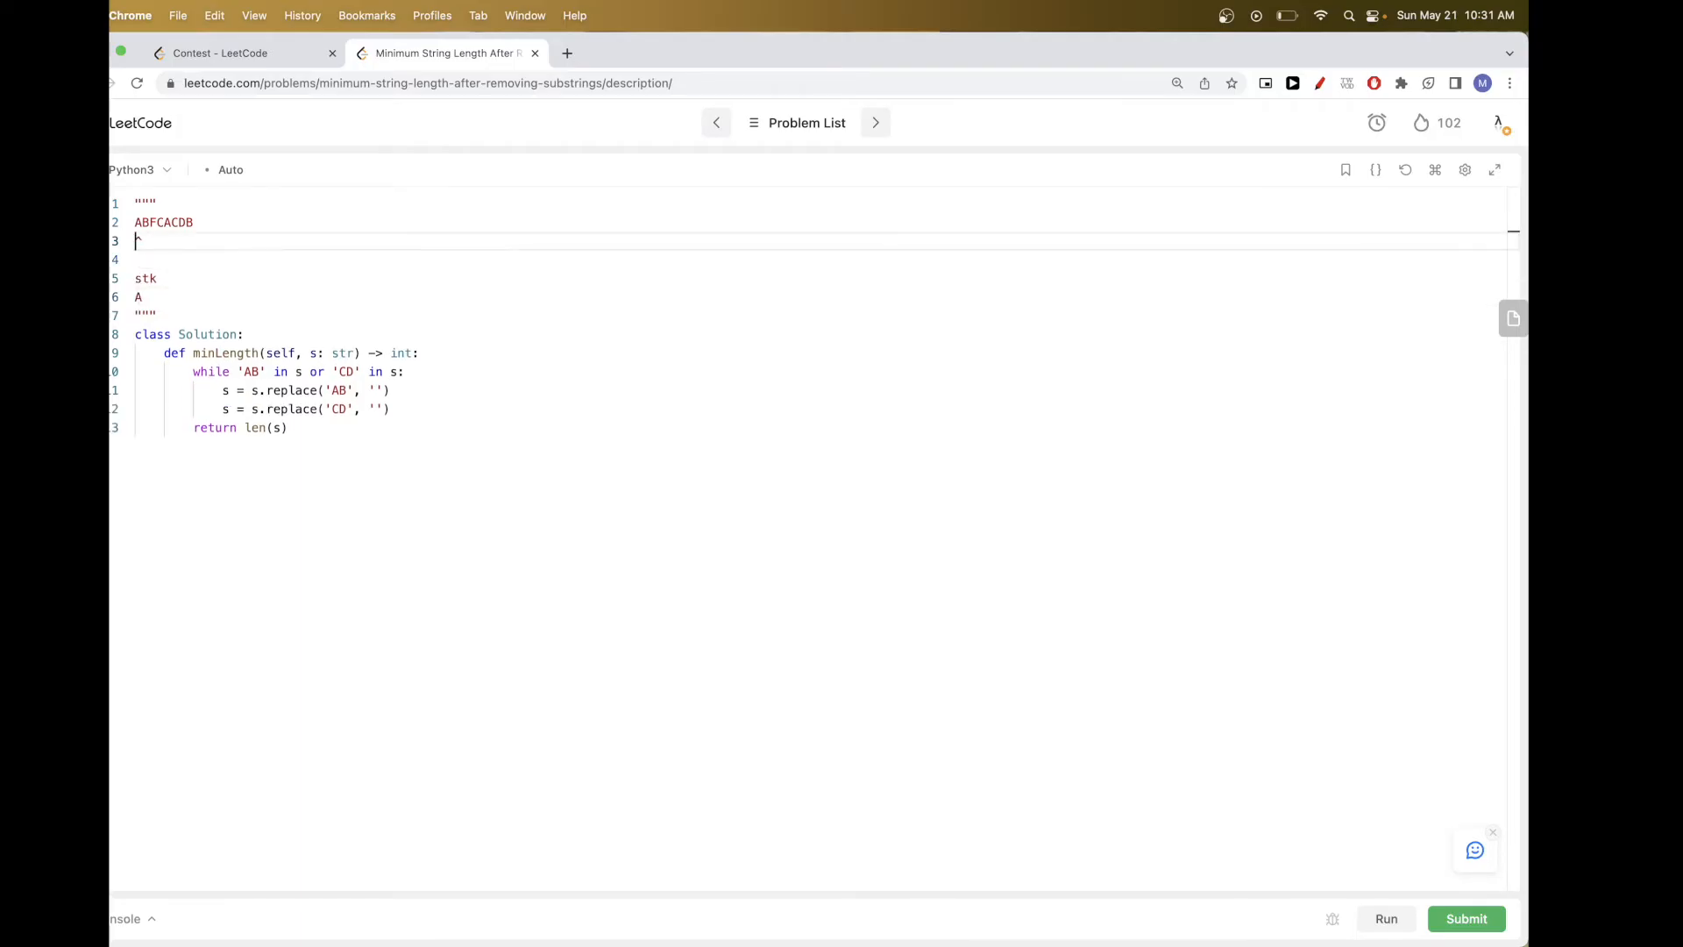
key("Down")
key("Down")
key("Return")
type("B")
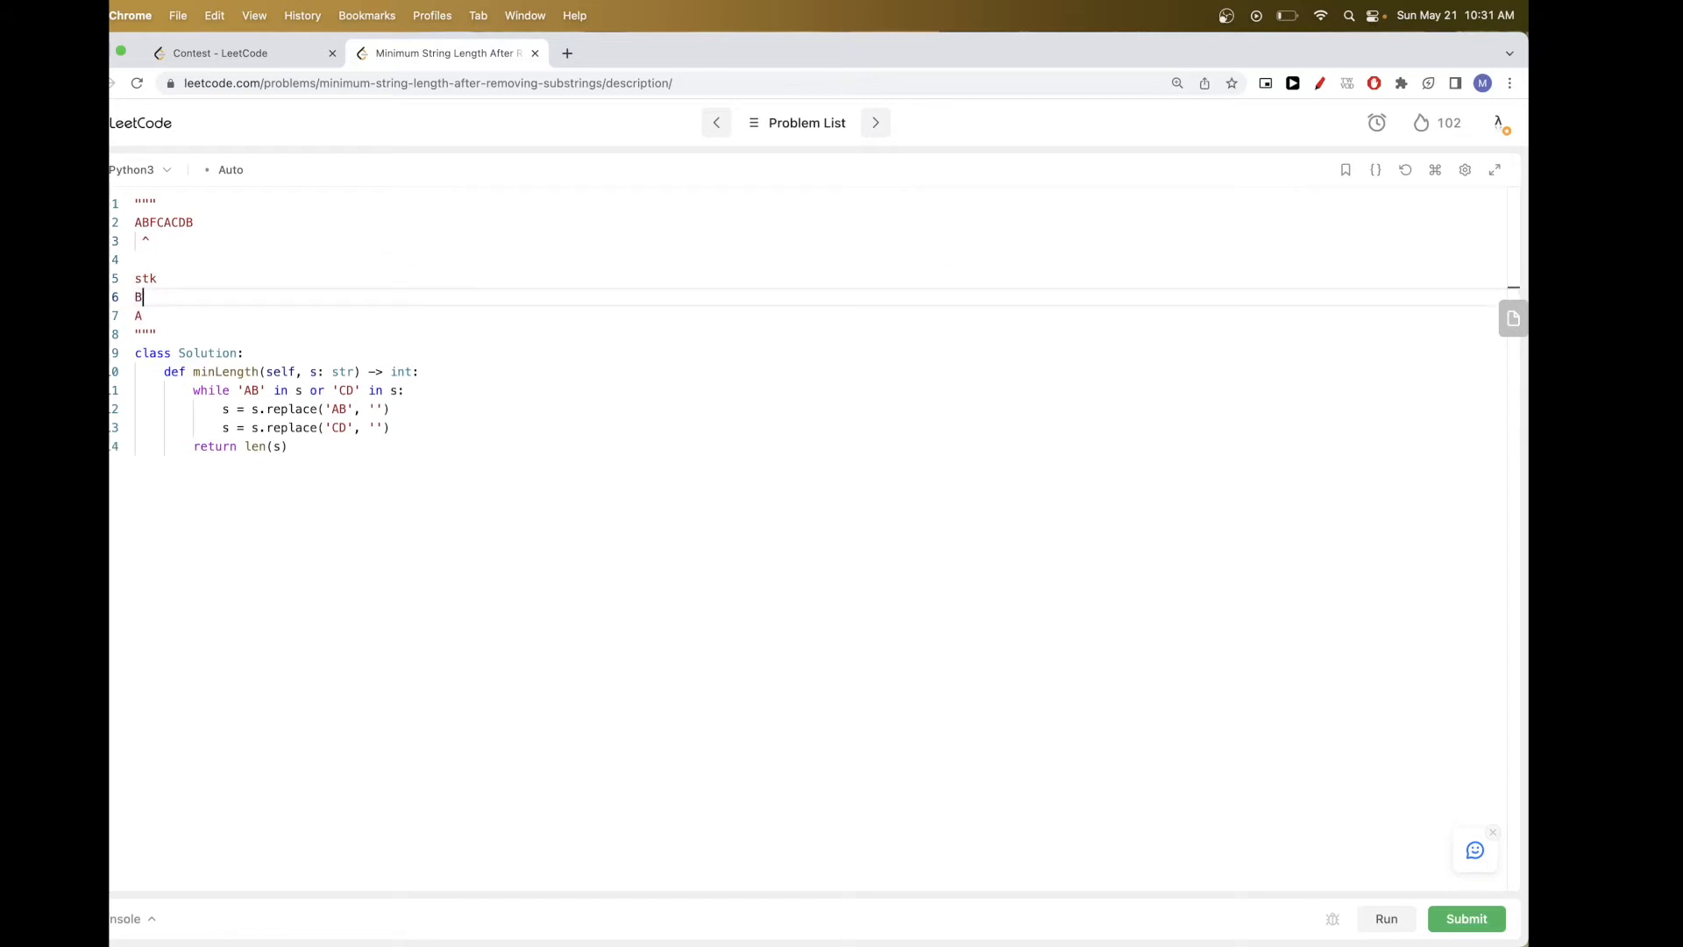
key("Down")
key("Down")
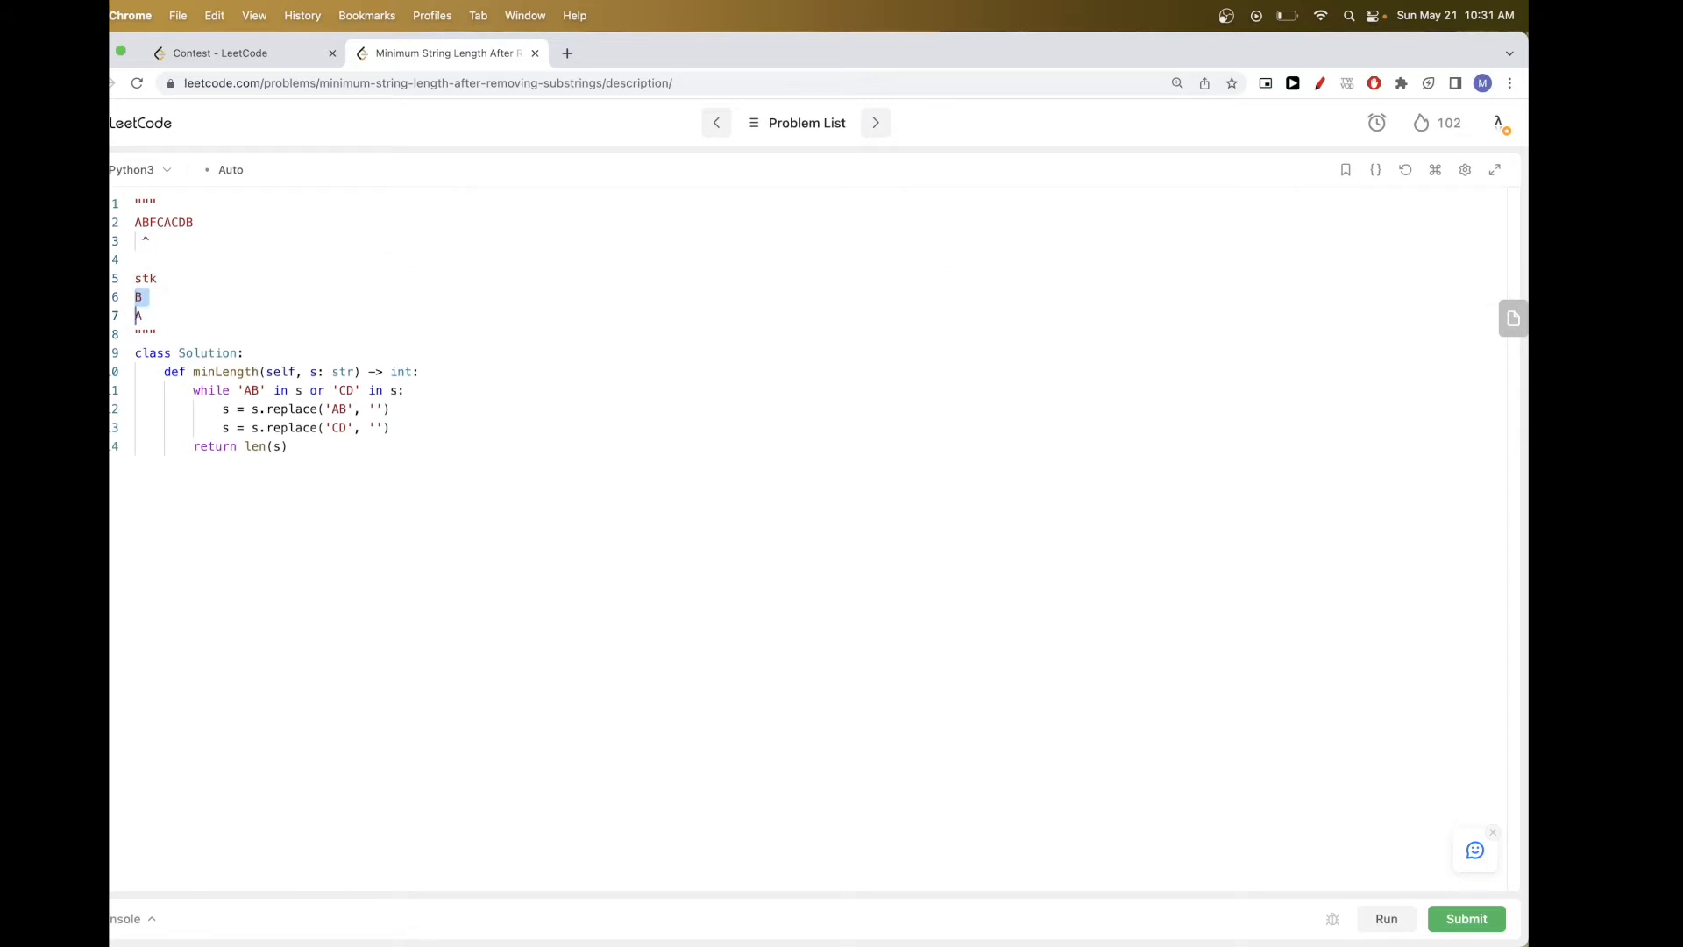
key("Return")
key("Return")
type("stk")
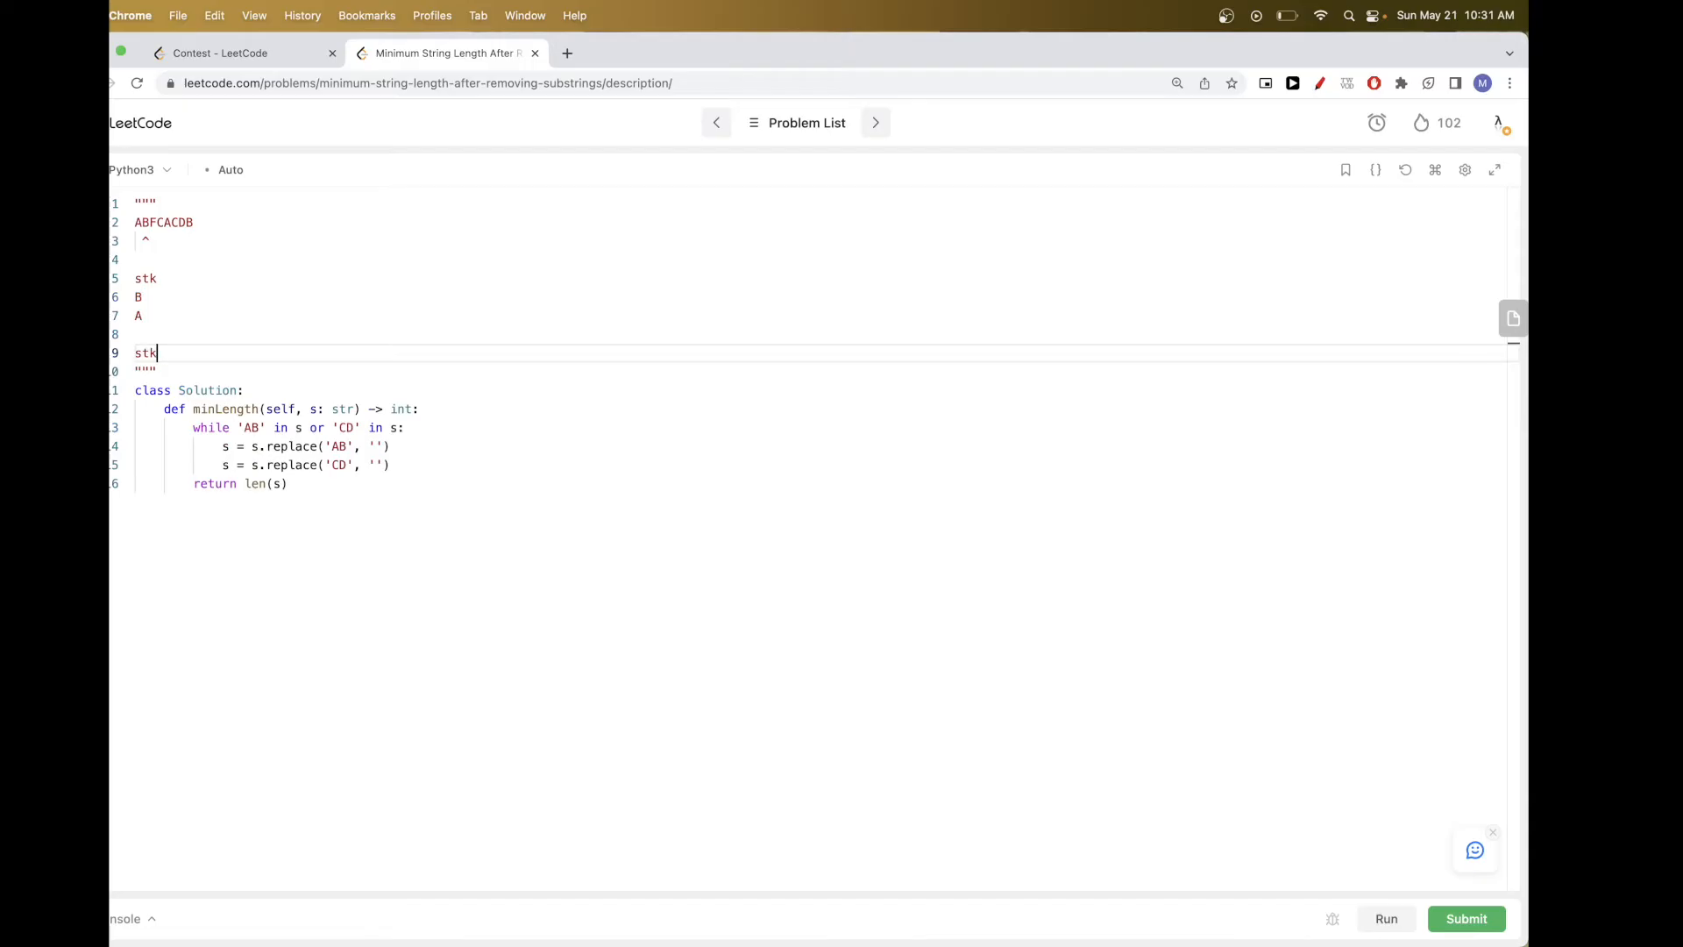
type("()-")
left_click(138, 317)
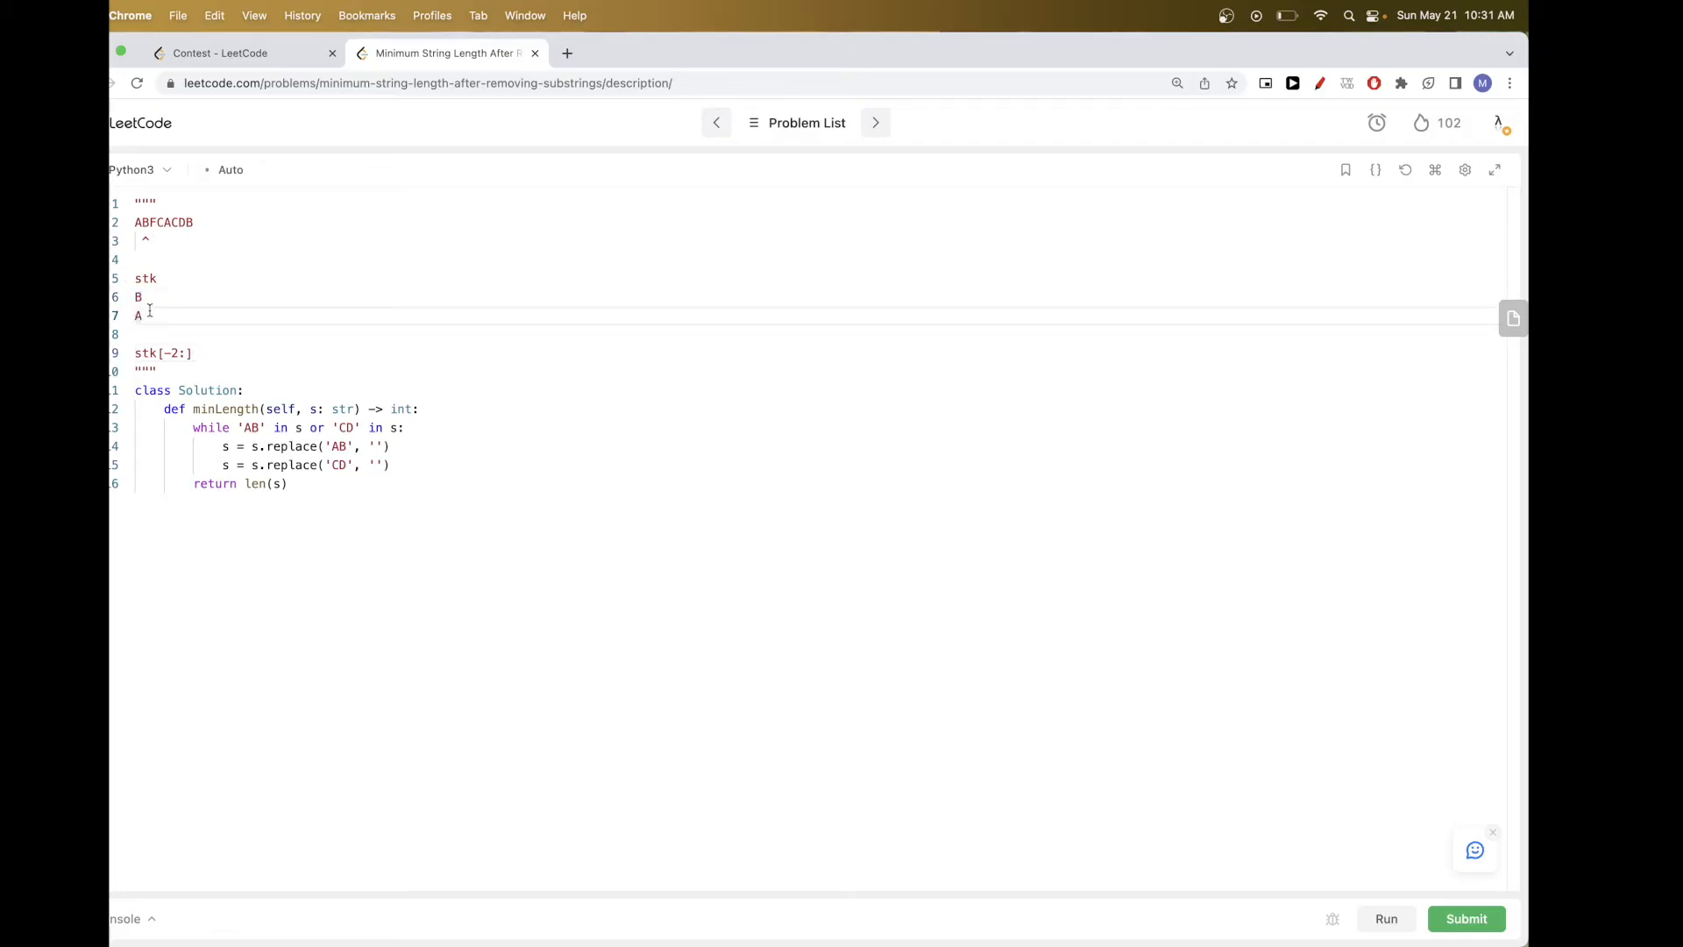
- Erase the B and A entries and extend the last note line to stk[-2:] in ['AB', 'CD]
key("Up")
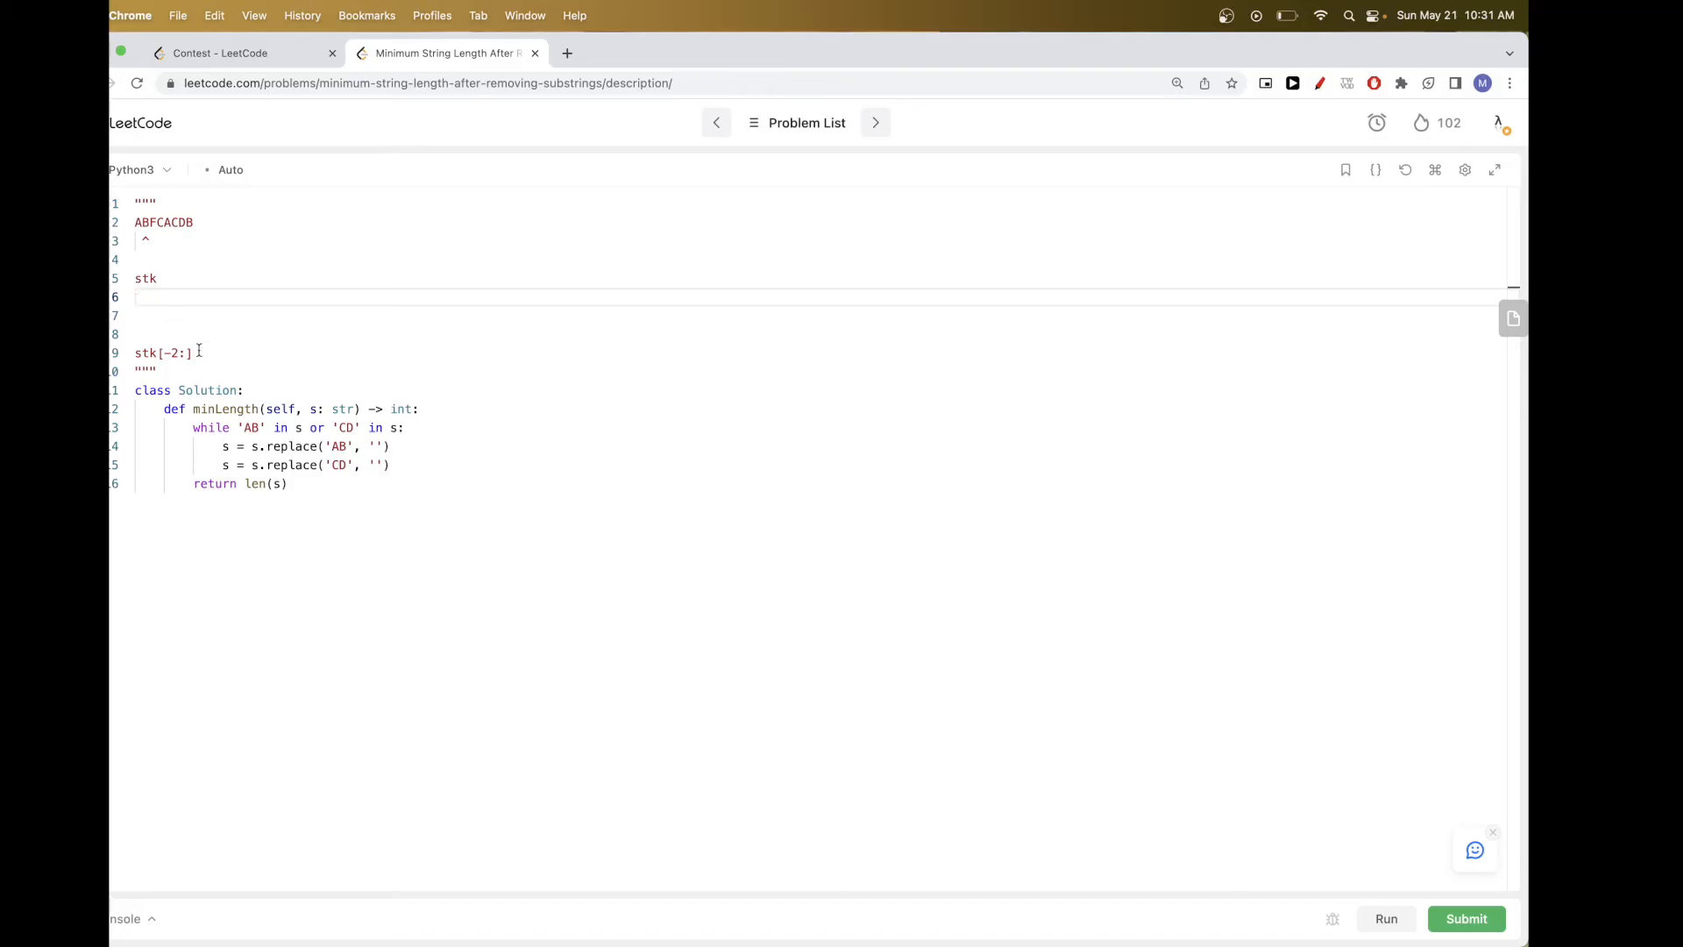
left_click(199, 352)
type("in 'AB")
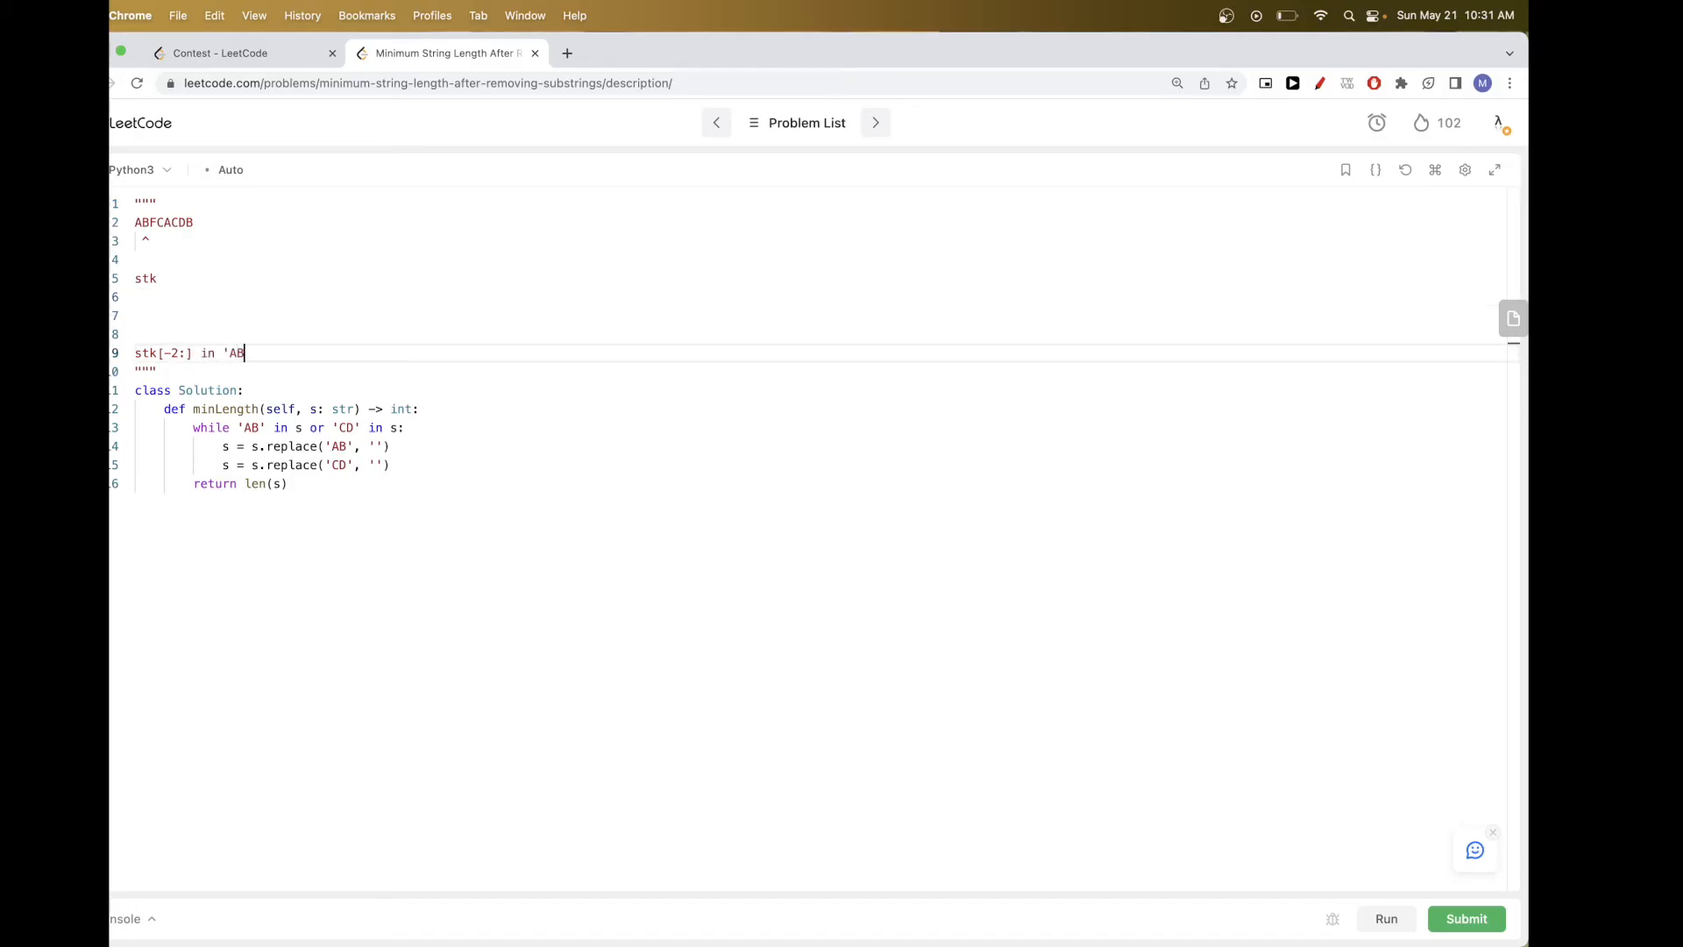
type("' o")
key("BackSpace")
type(",")
type(" 'CD")
type("]")
key("alt+Left")
type("[")
left_click(177, 282)
- Advance the position marker along ABFCACDB, adding a stack entry line under stk for each character
left_click(144, 241)
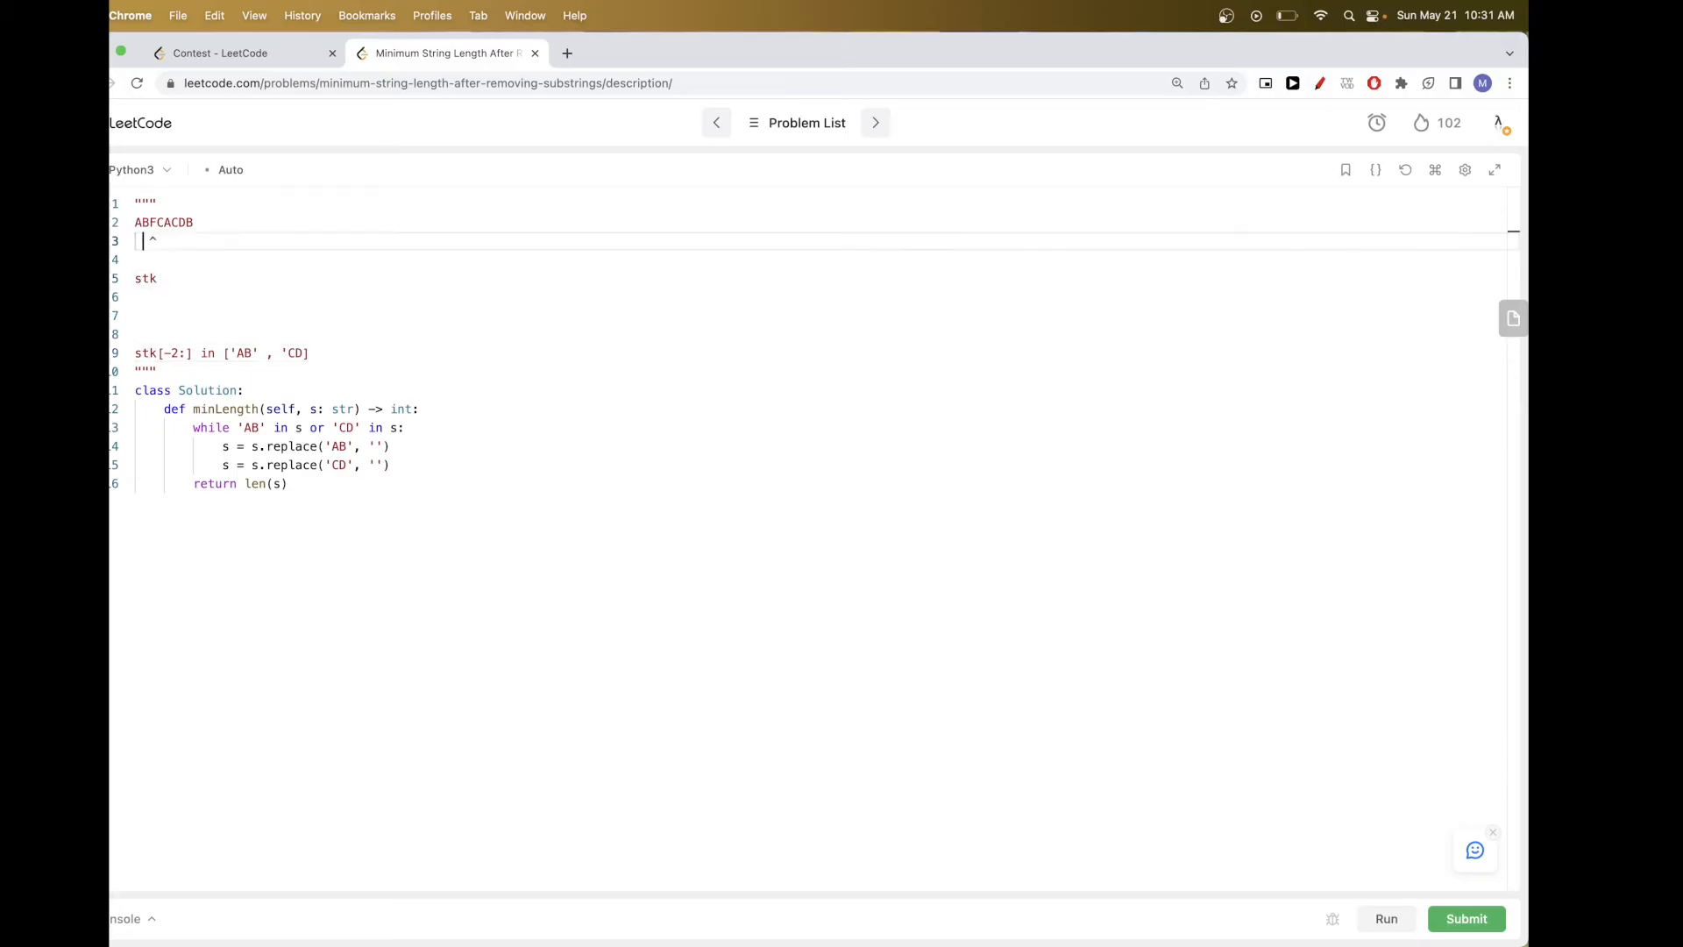
left_click(160, 297)
key("Return")
type("F")
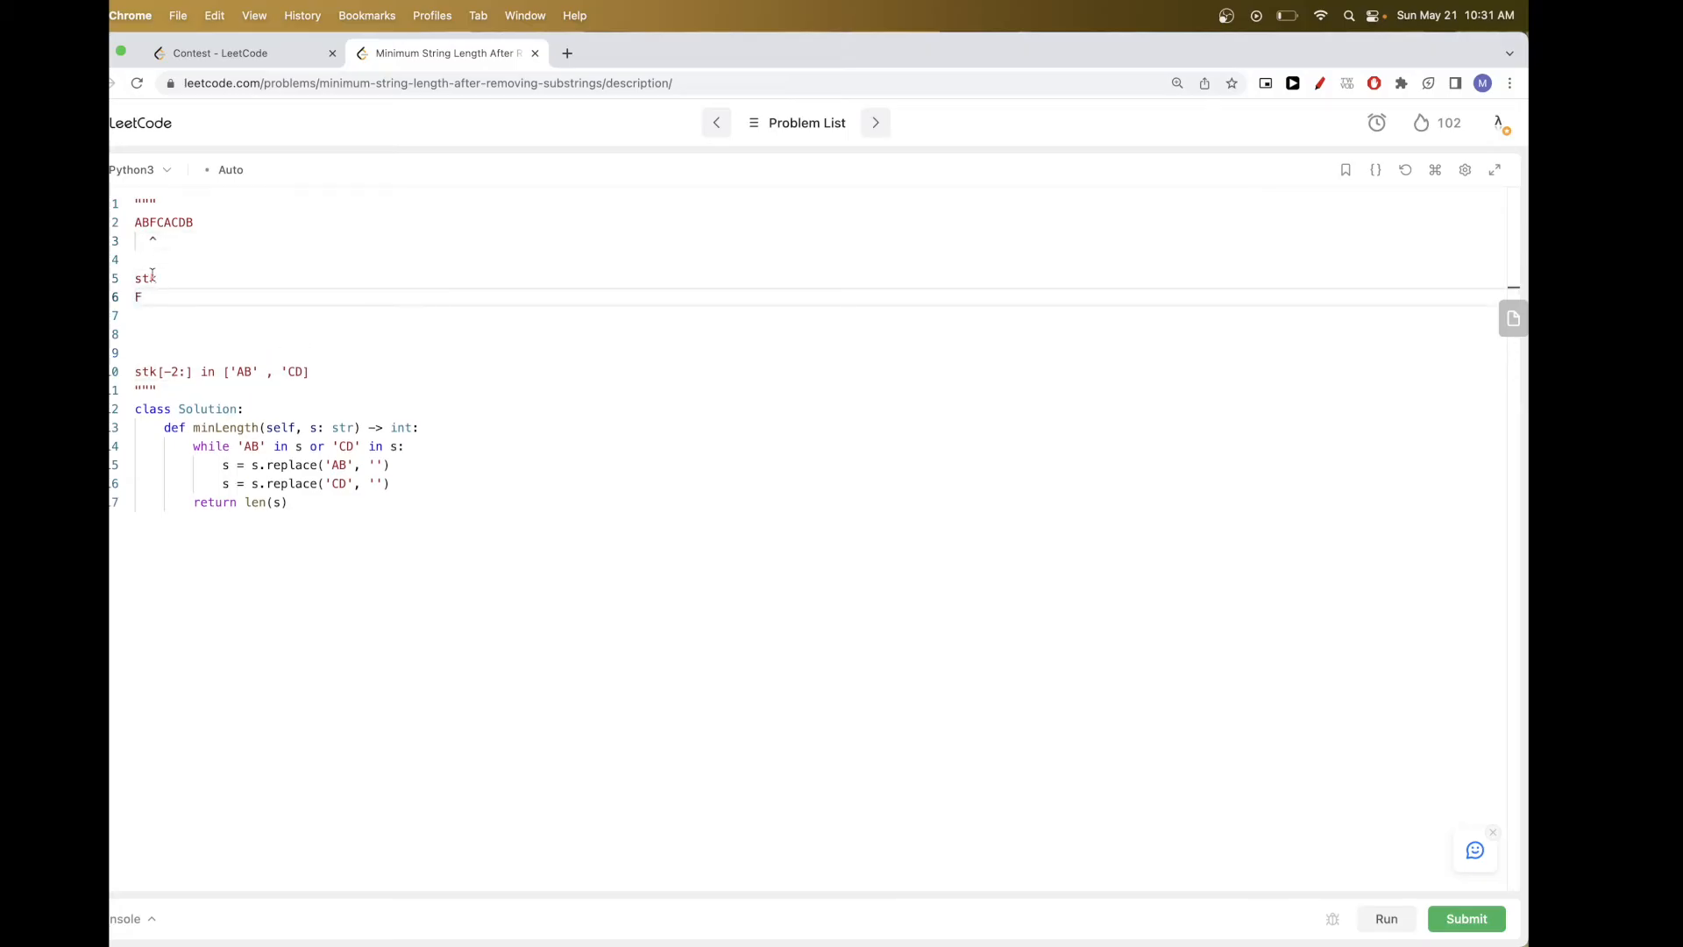
left_click(149, 242)
left_click(160, 280)
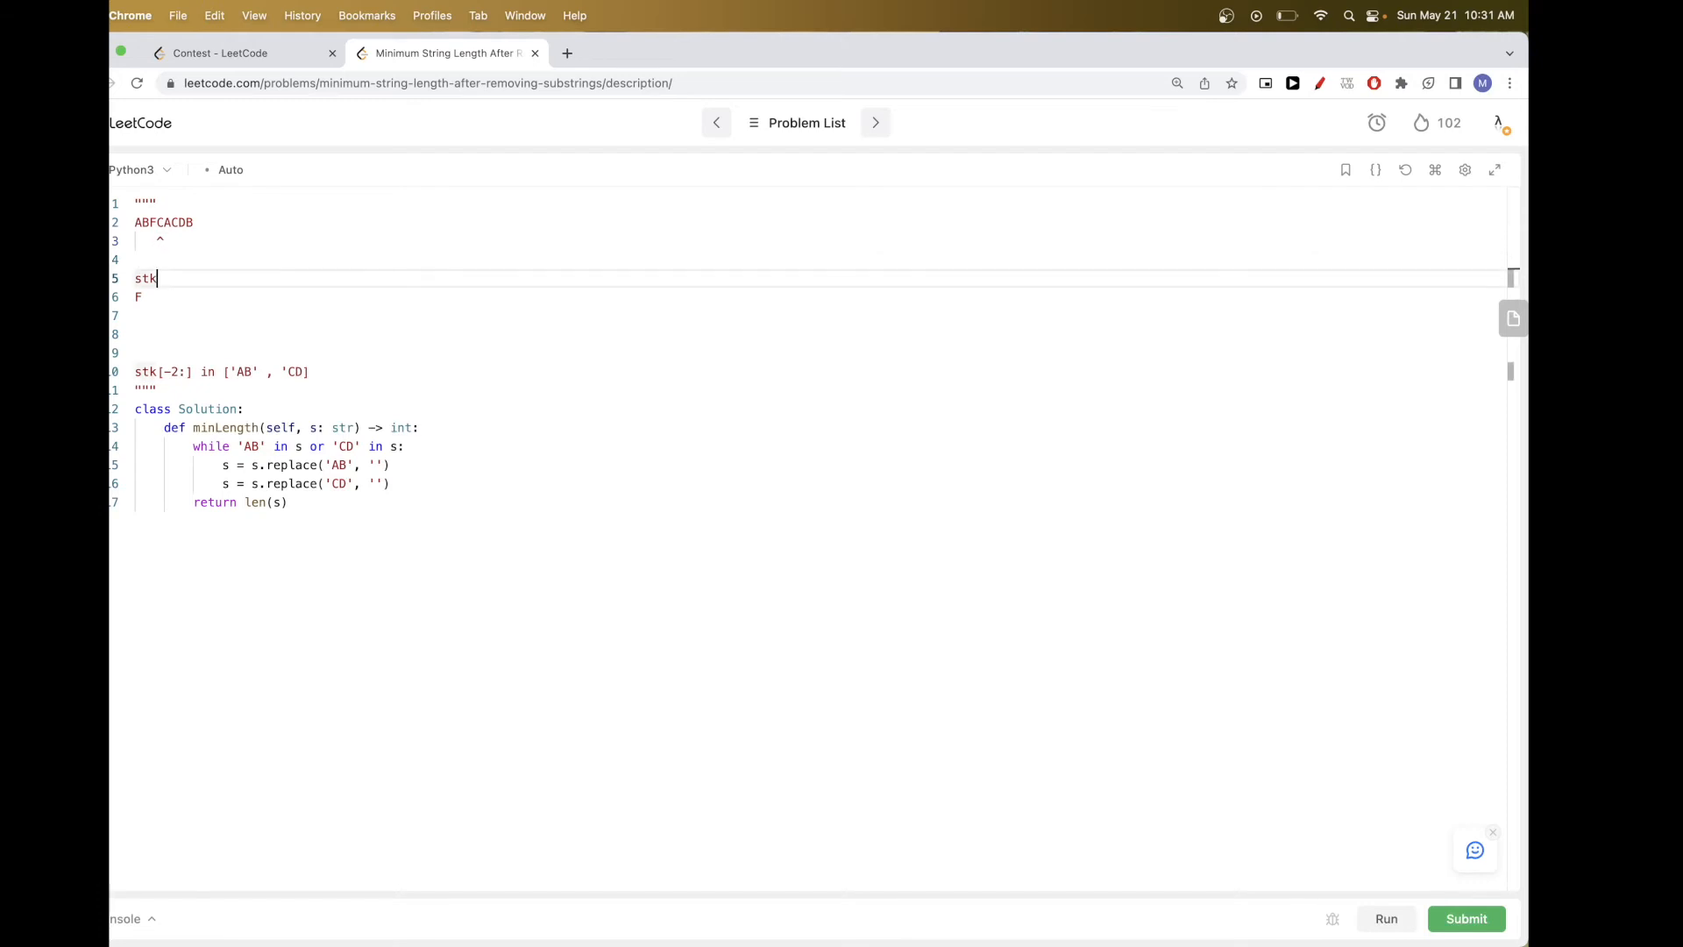
key("Return")
type("C")
left_click(158, 241)
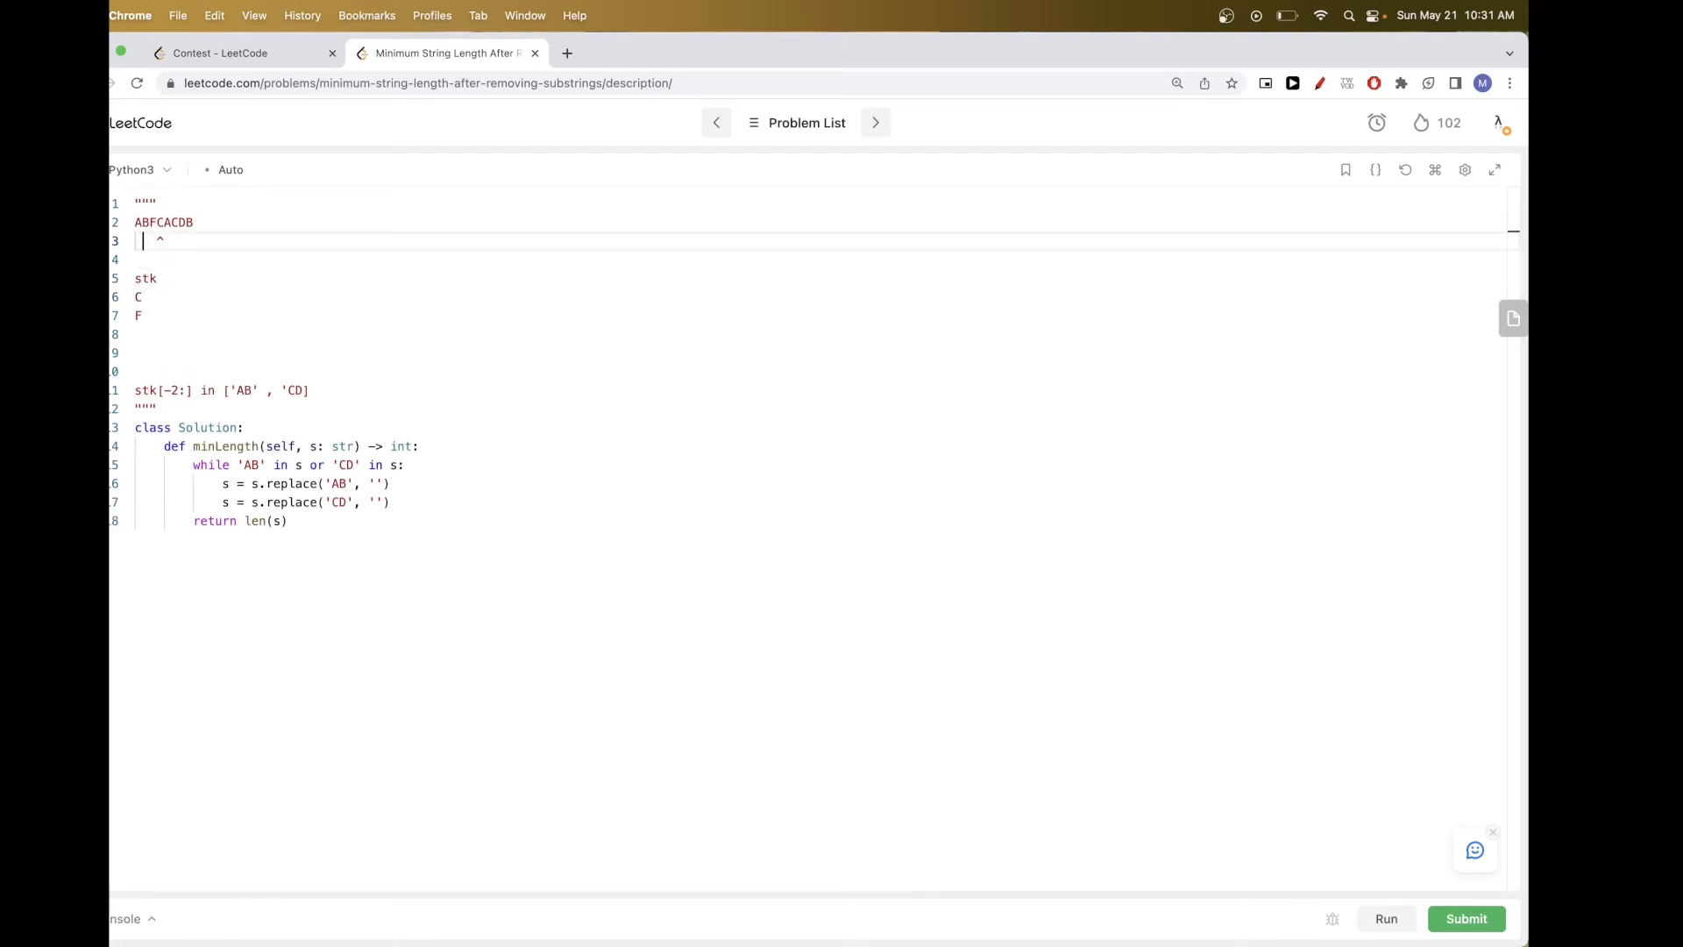
type("^")
- Keep stepping the marker forward, pushing further entries including C onto the stack trace
left_click(159, 279)
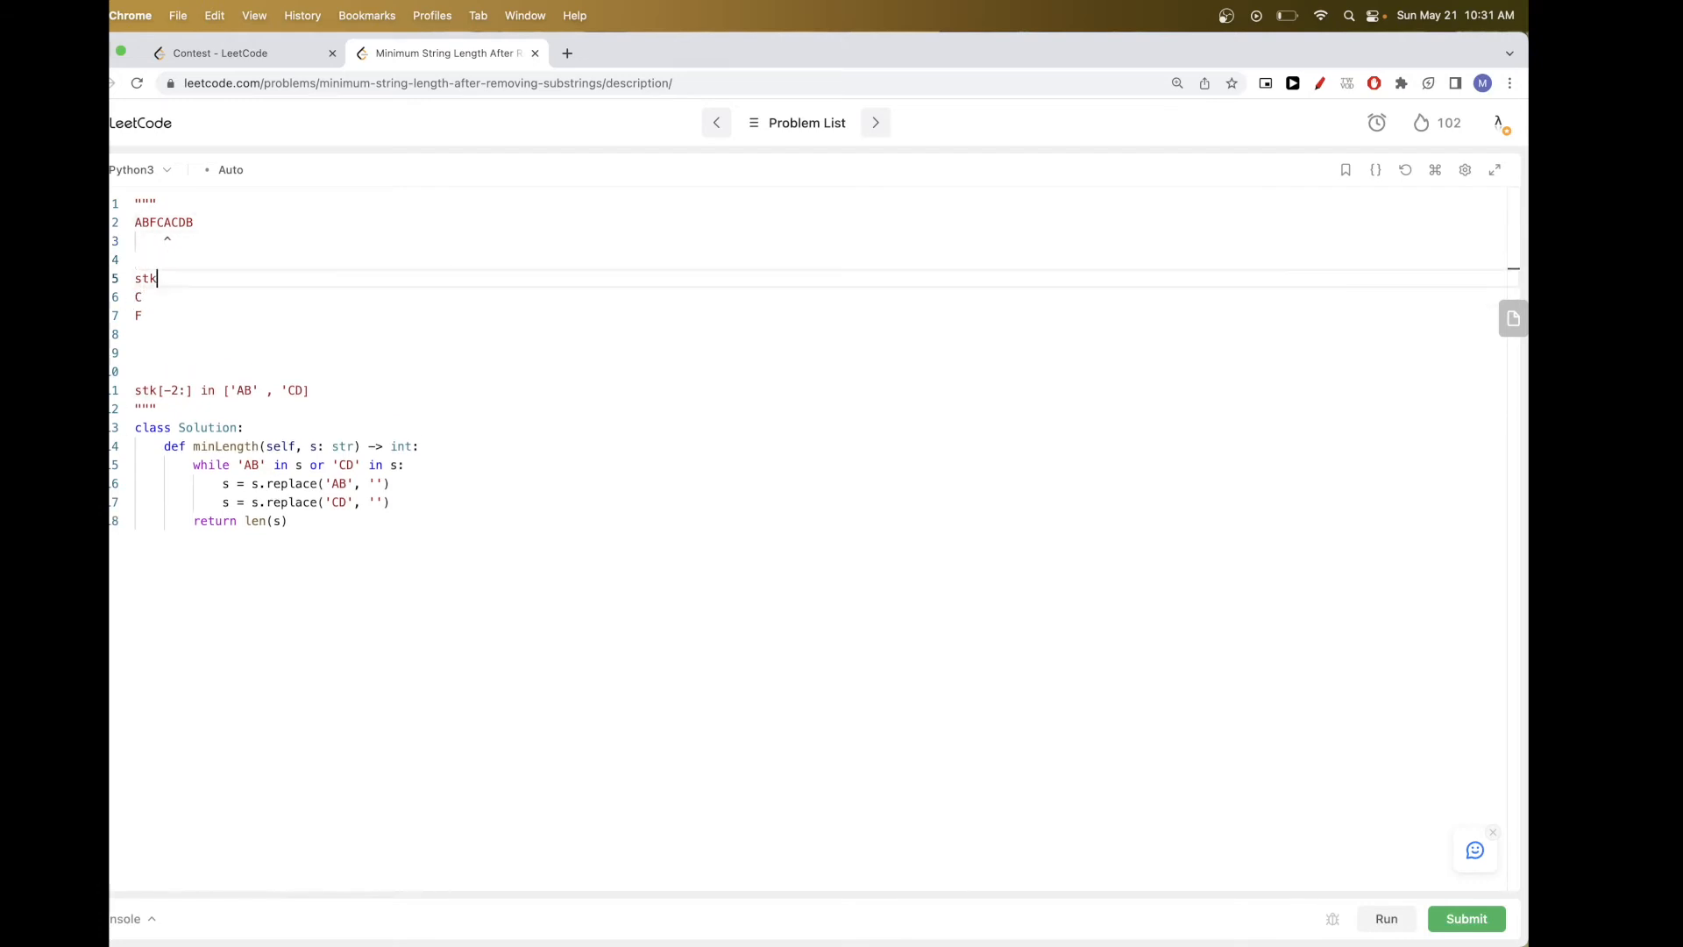
key("Return")
type("A")
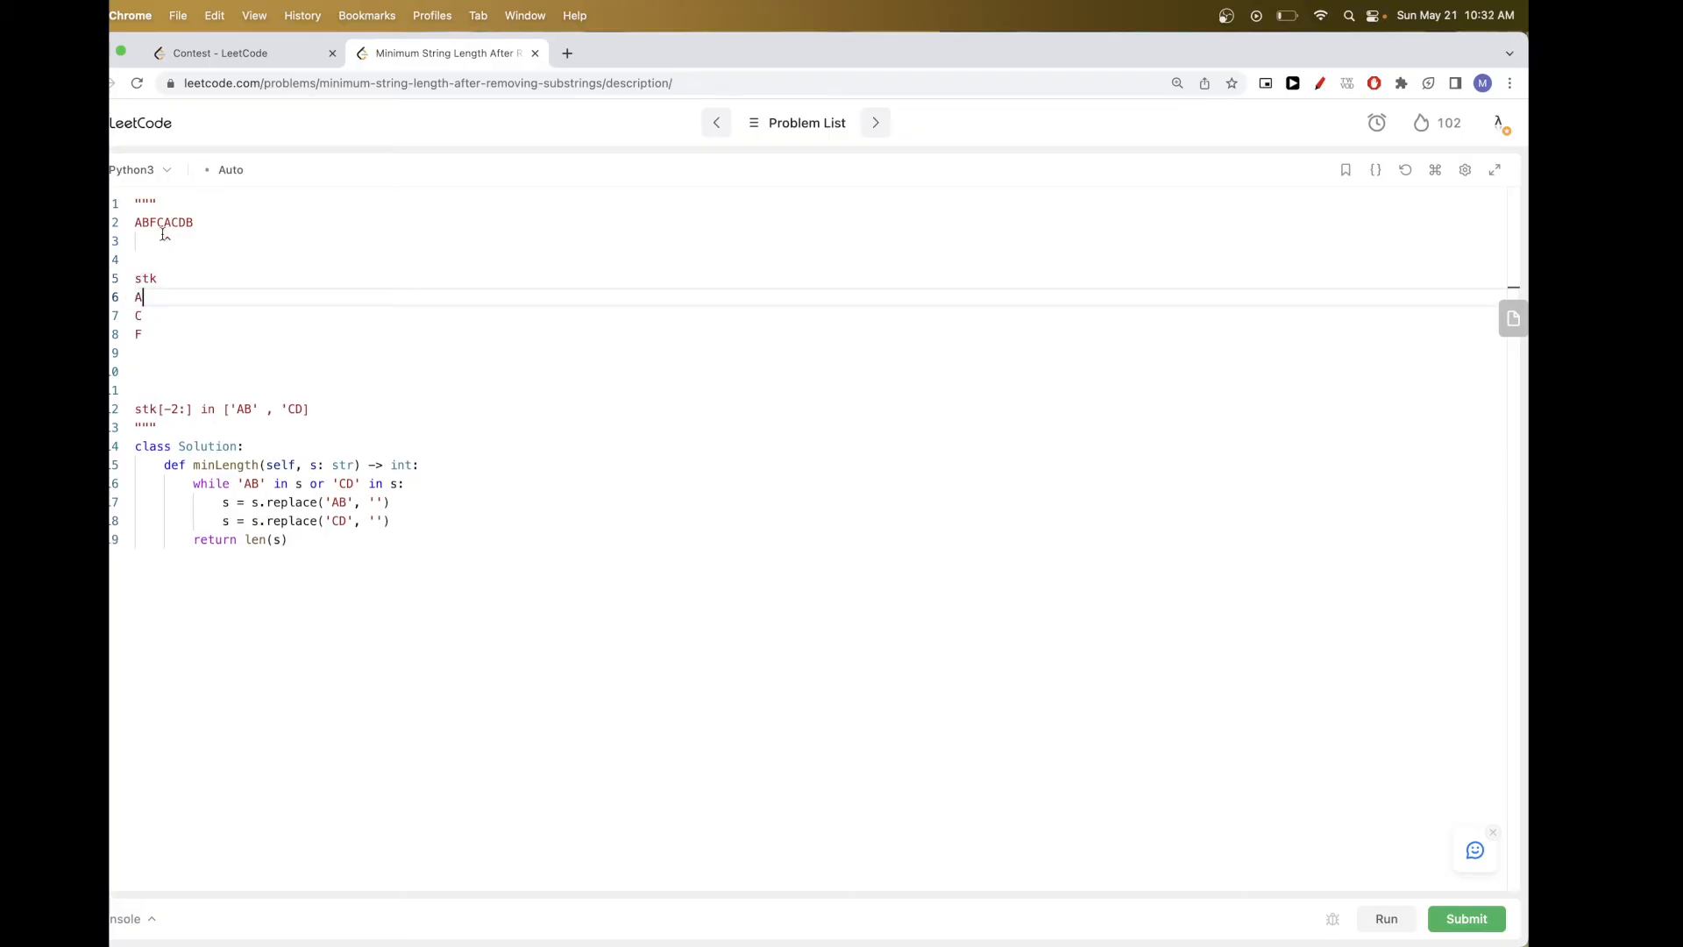
left_click(169, 241)
left_click(159, 280)
key("Return")
type("C")
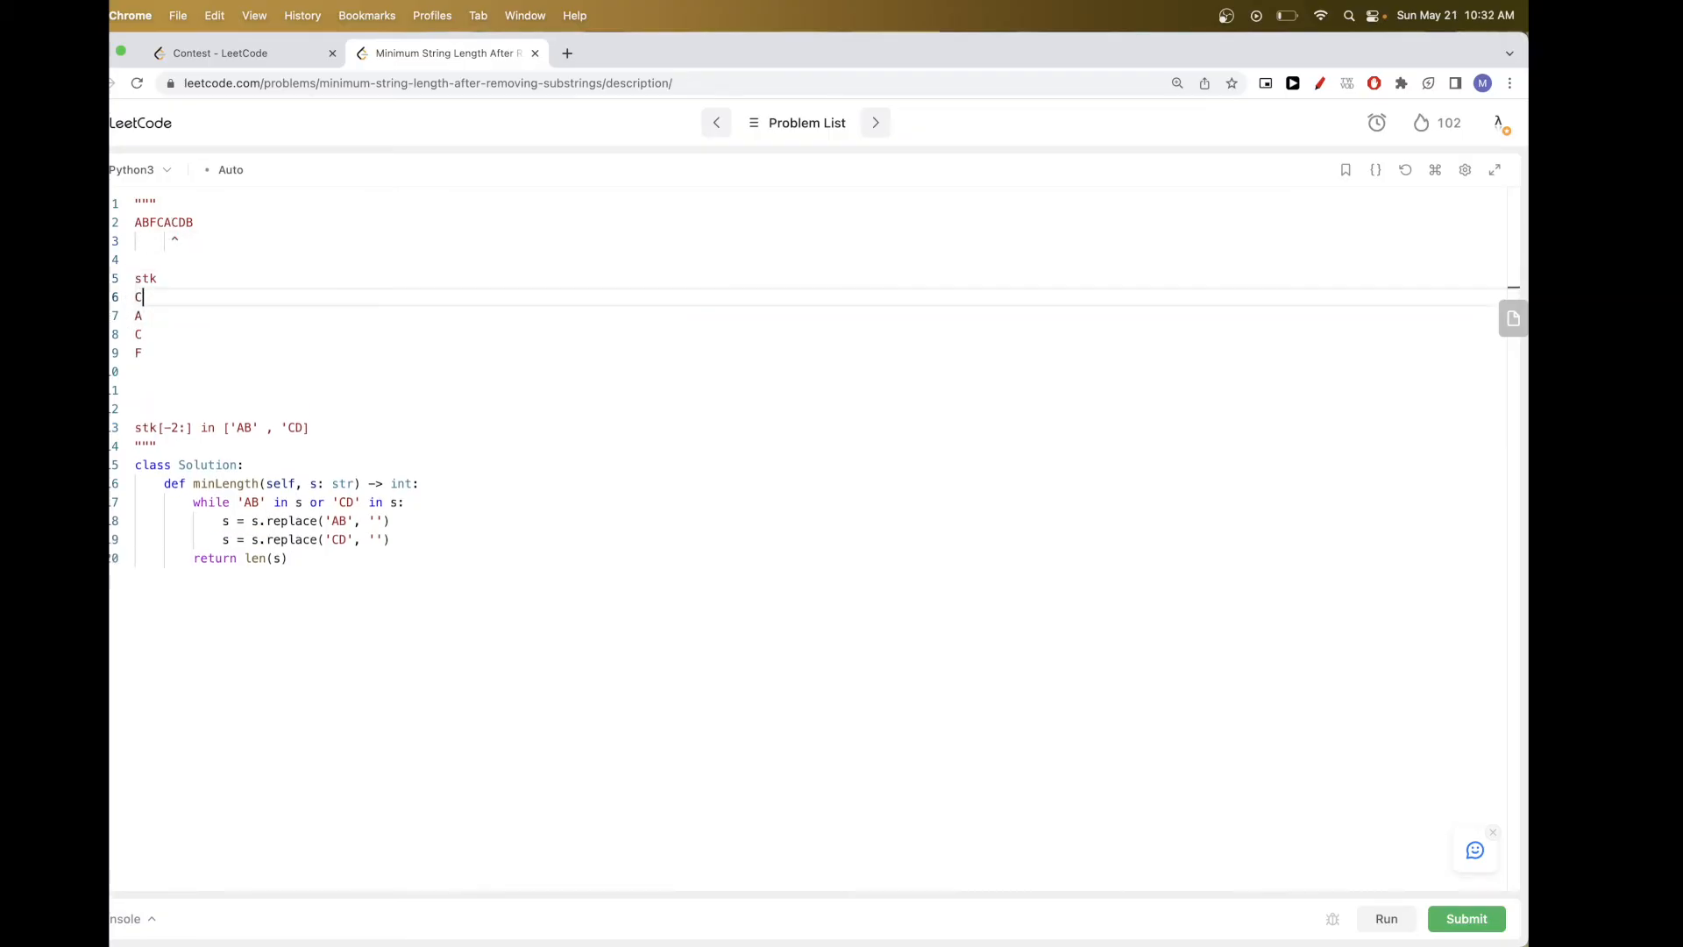
left_click(176, 241)
left_click(159, 279)
key("Return")
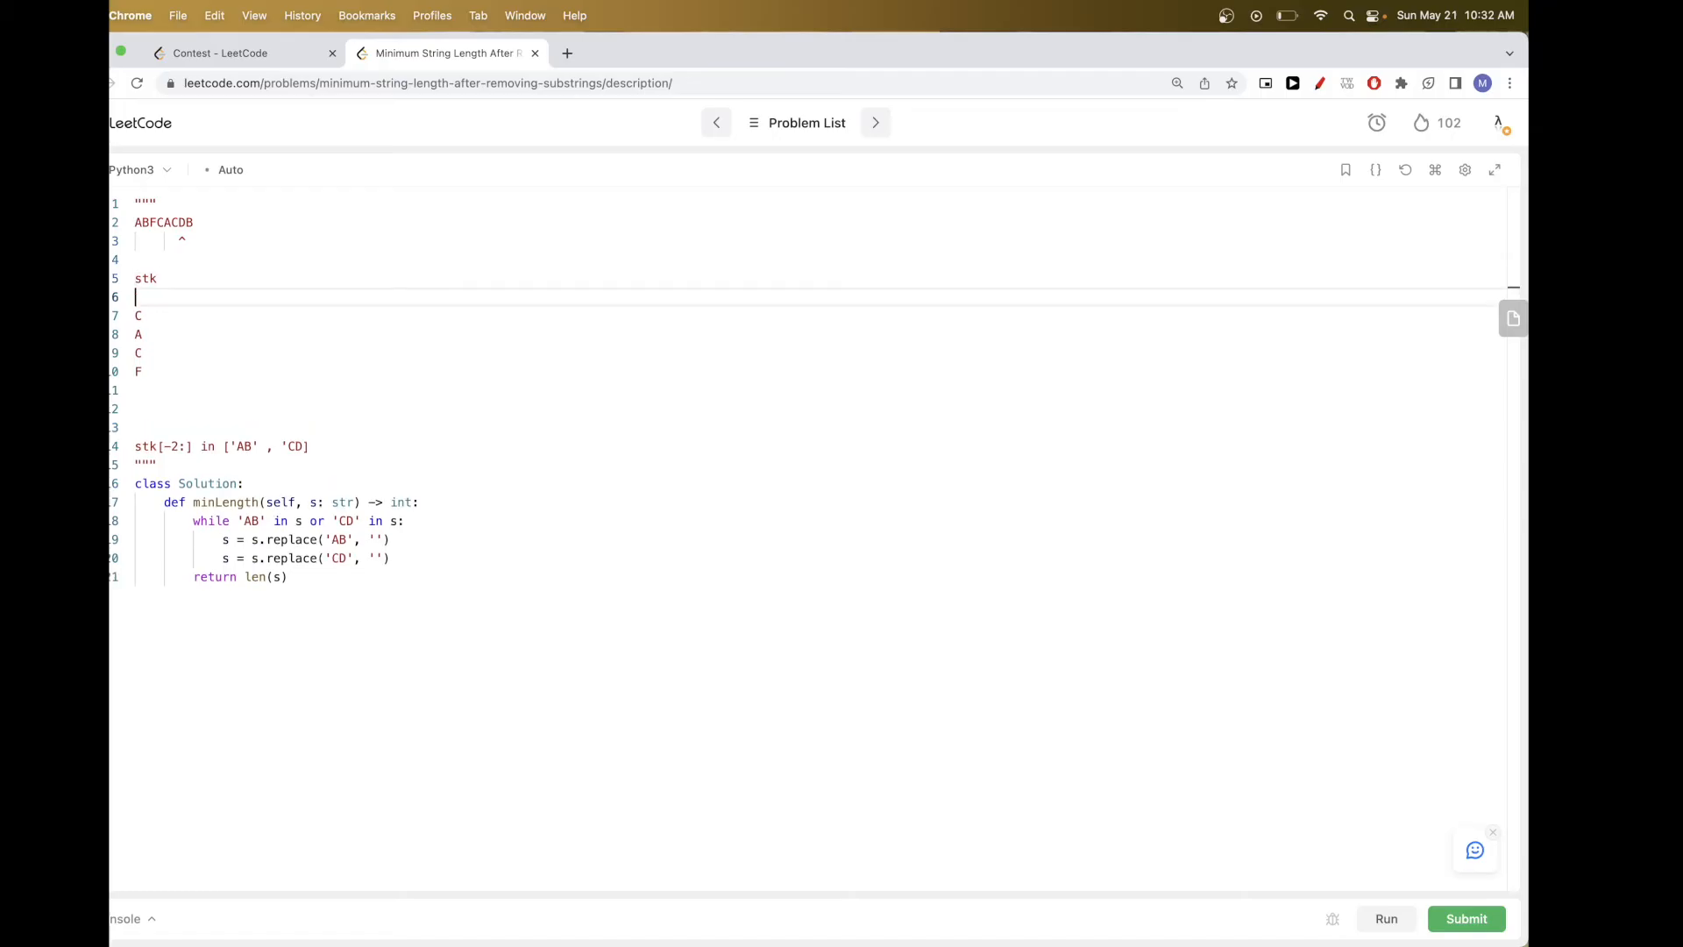
type("D")
- Highlight stk[-2:] in the condition and pop the D/C and then B/A pairs off the stack trace
double_click(295, 446)
left_click_drag(195, 445, 134, 447)
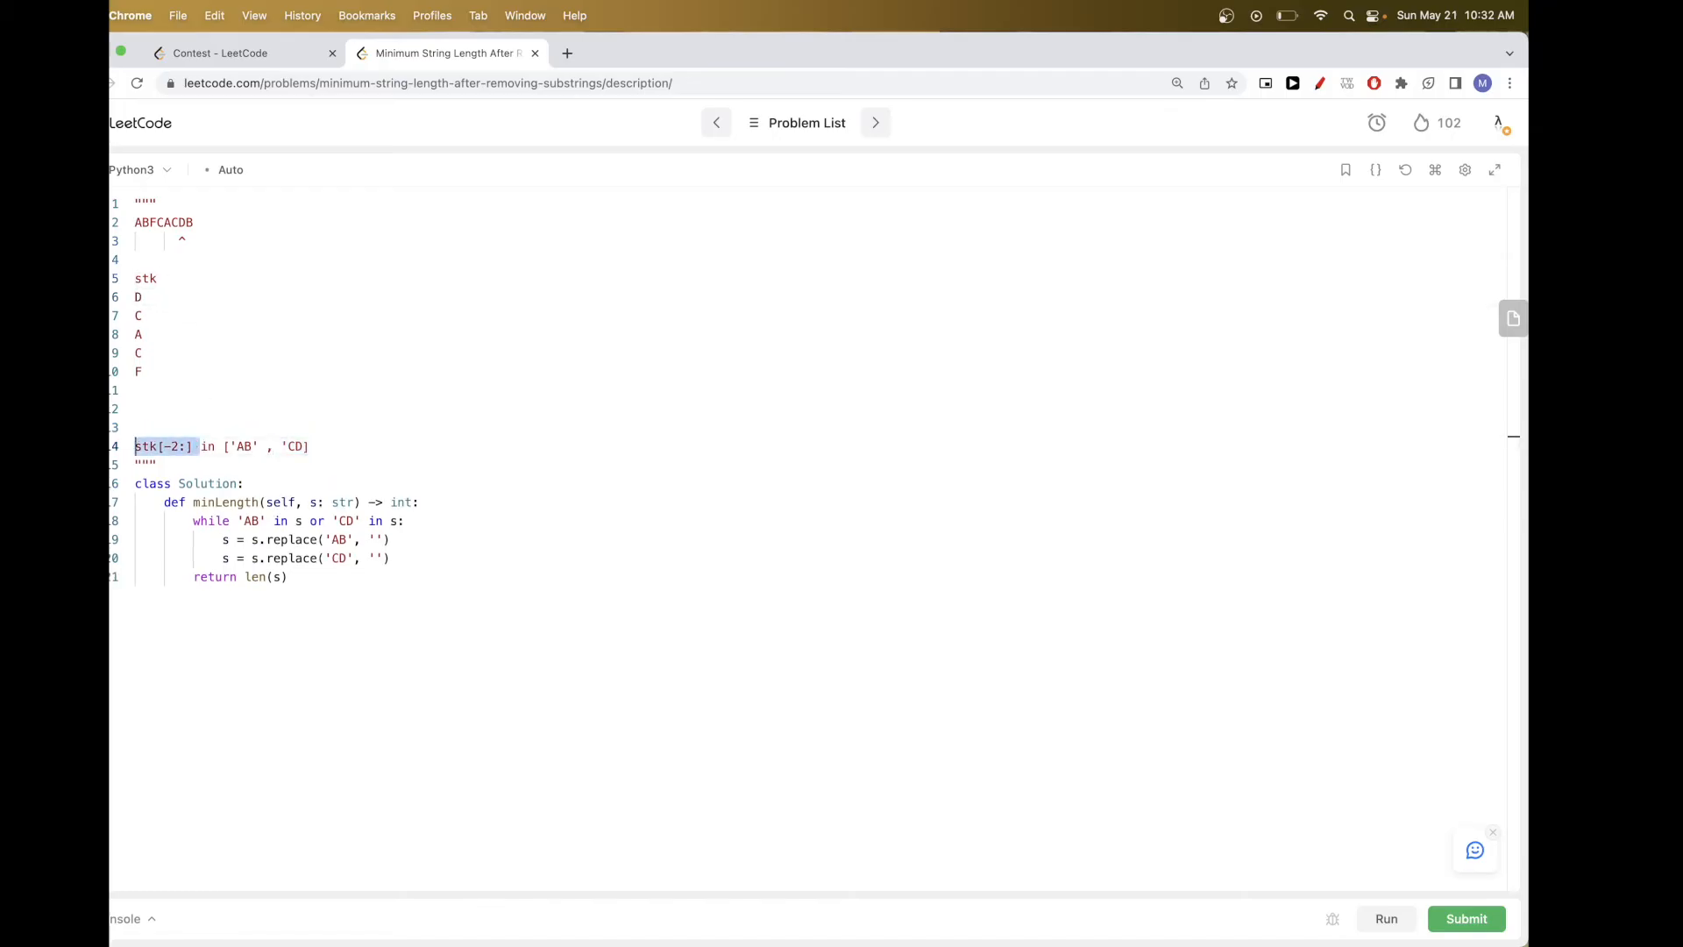
left_click(156, 317)
key("BackSpace")
key("BackSpace")
key("BackSpace")
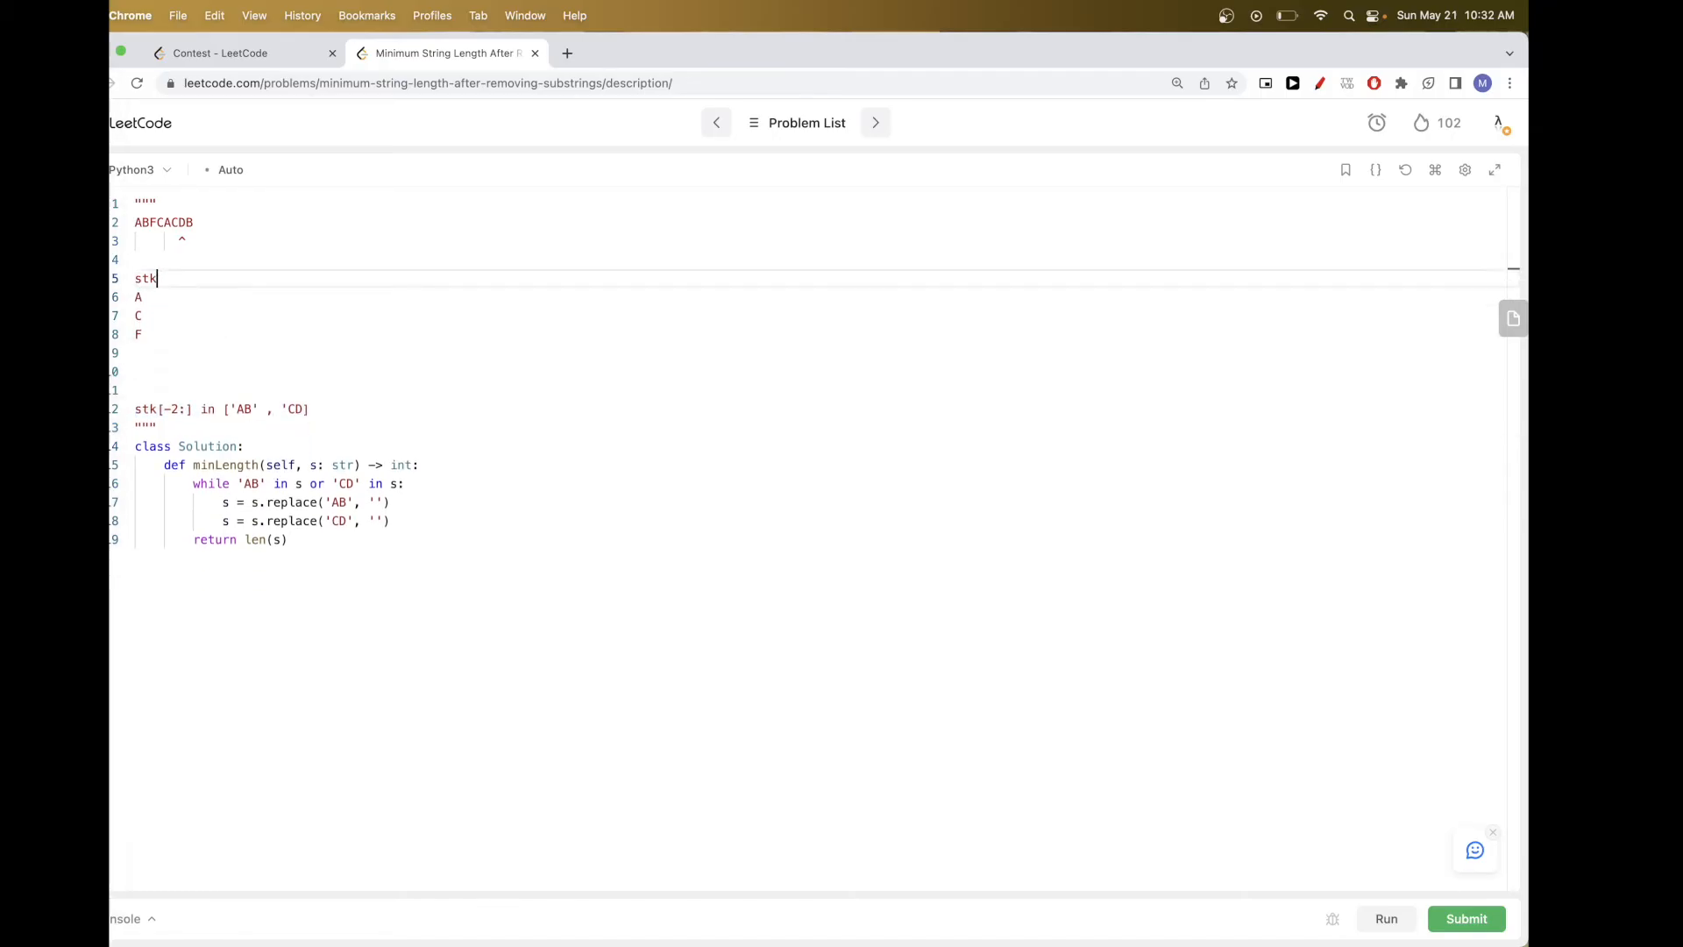
left_click(158, 240)
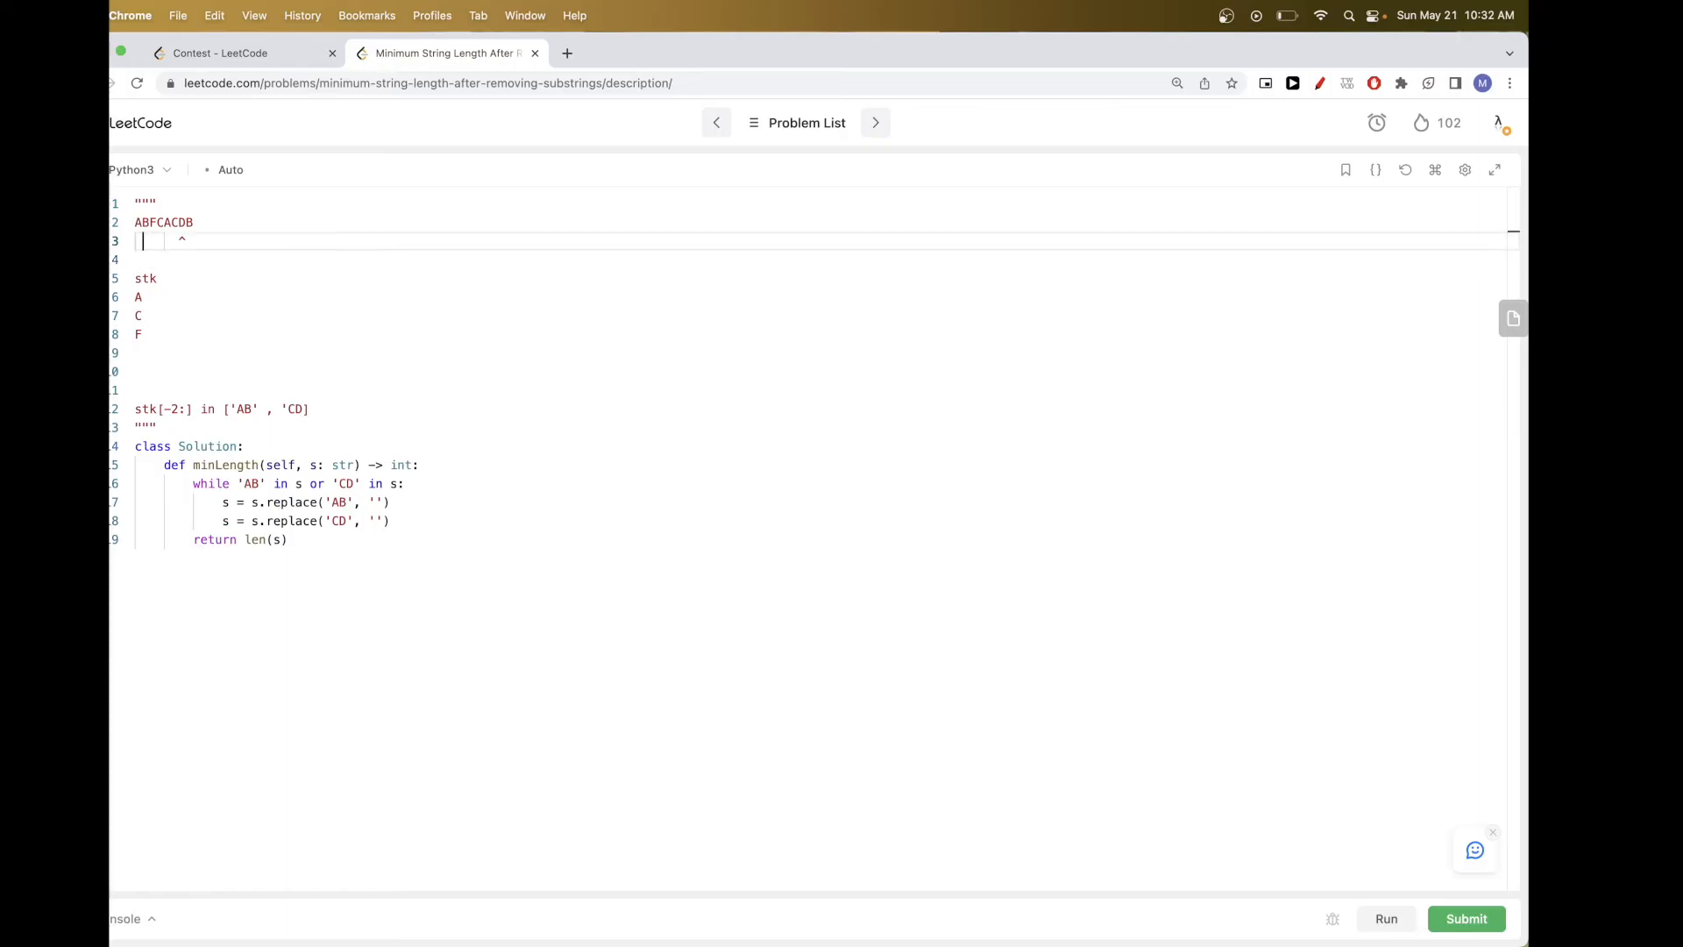
left_click(172, 277)
key("Return")
type("B")
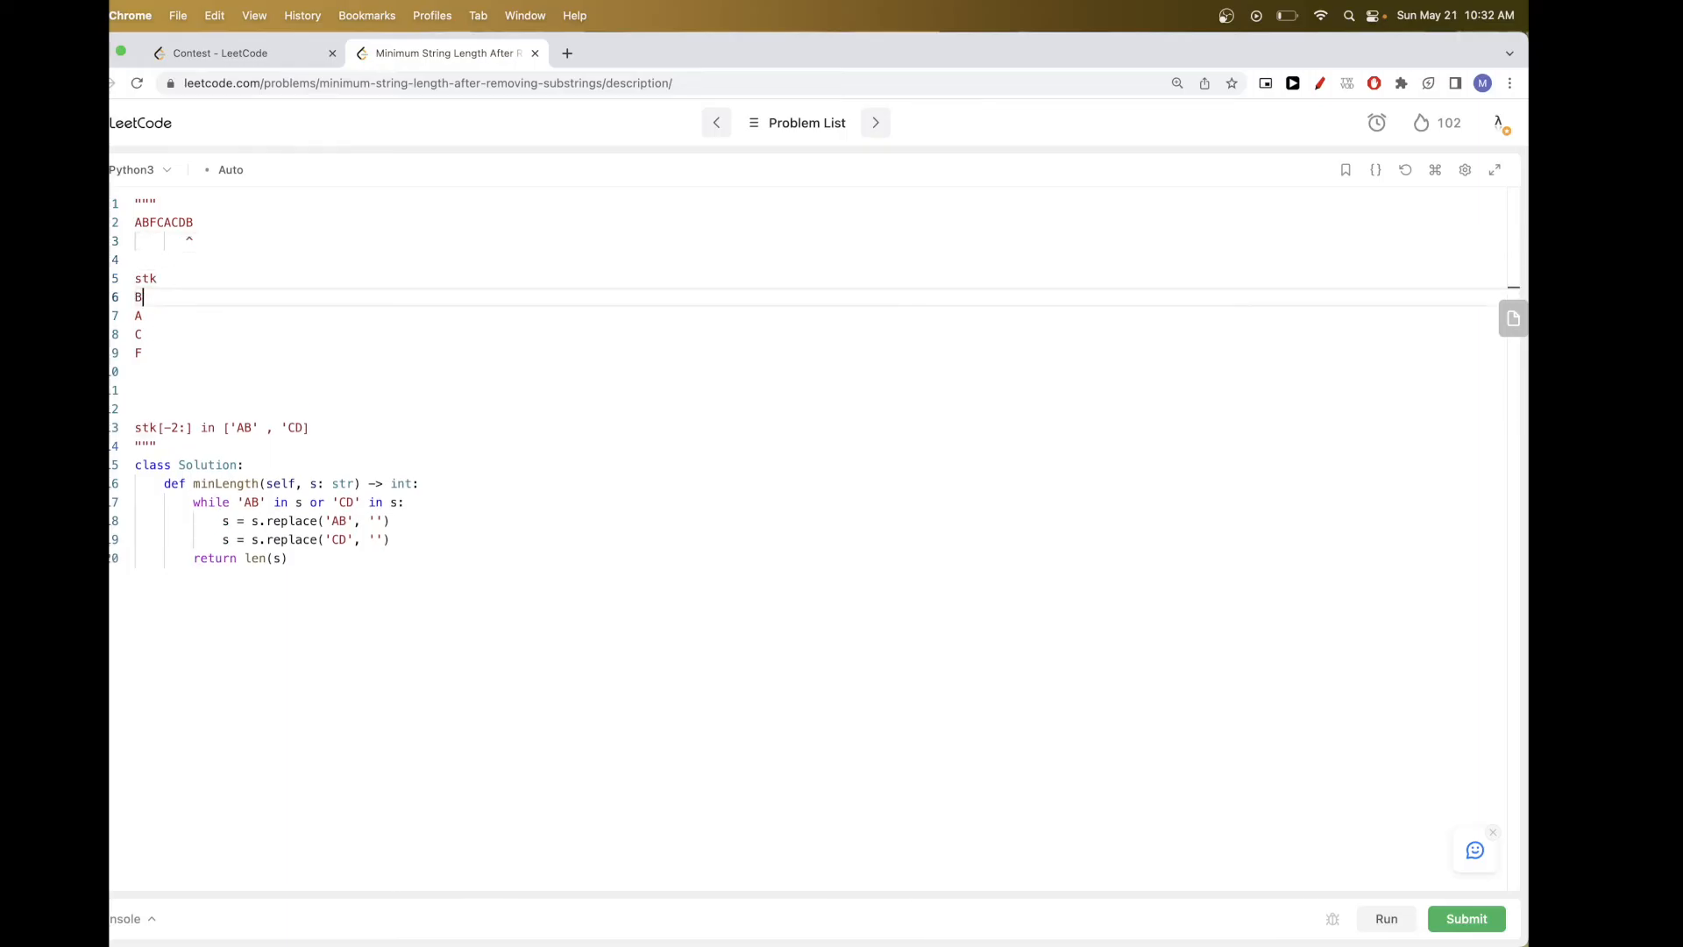
left_click_drag(143, 298, 117, 295)
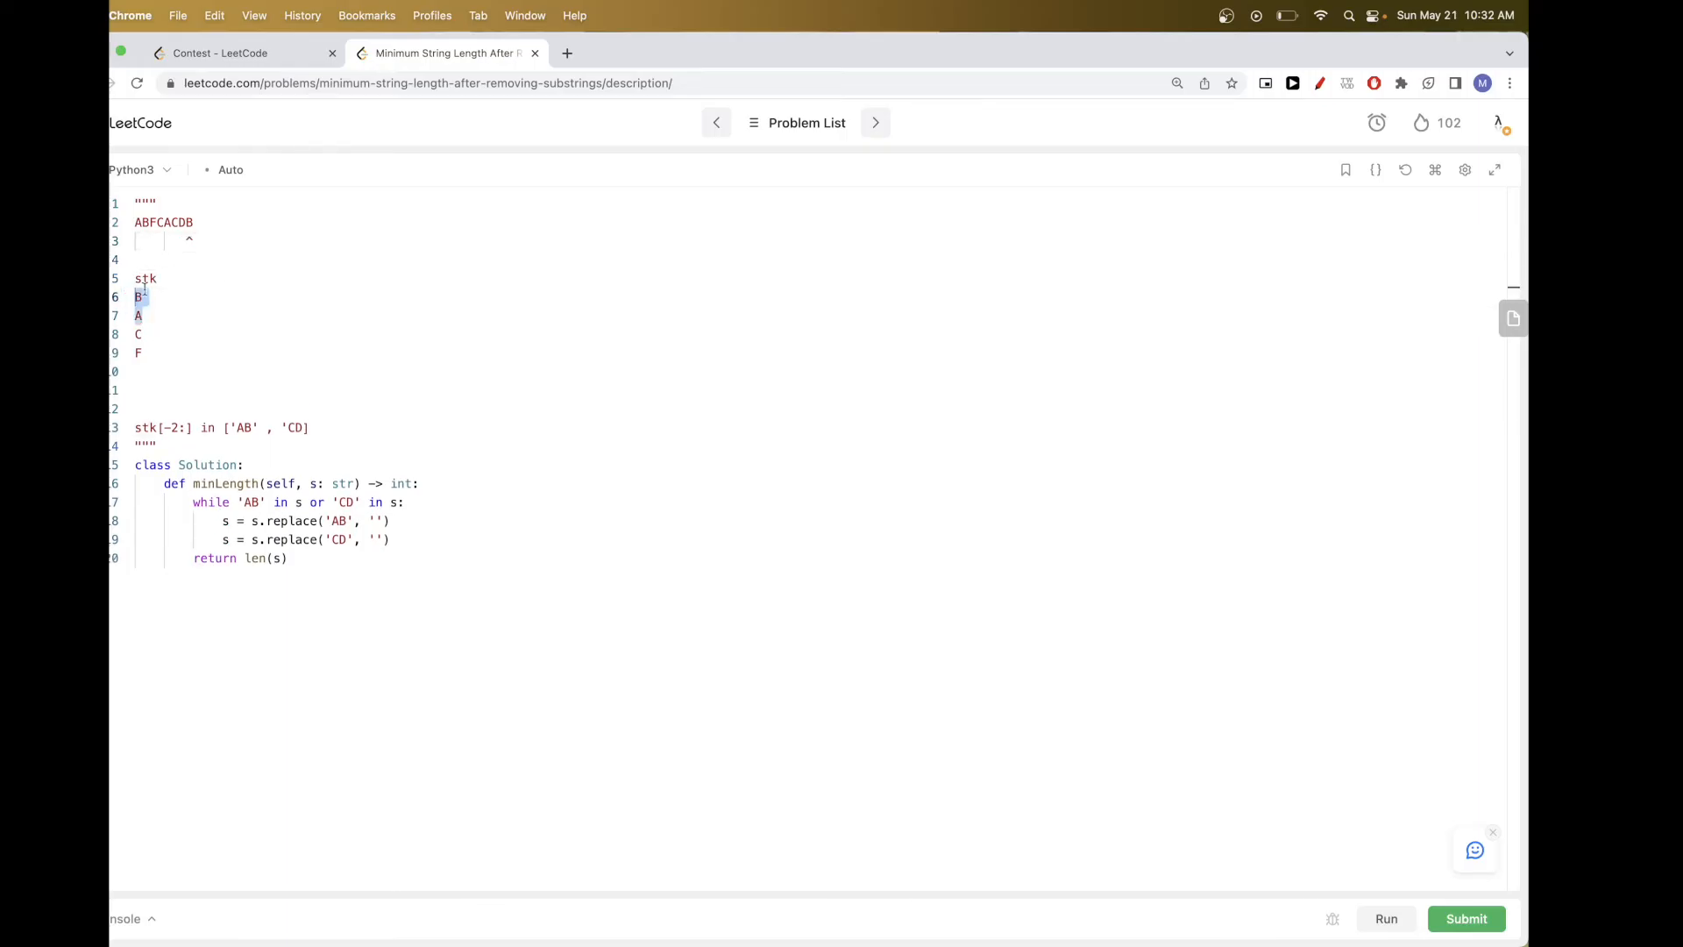
key("BackSpace")
key("BackSpace")
key("BackSpace")
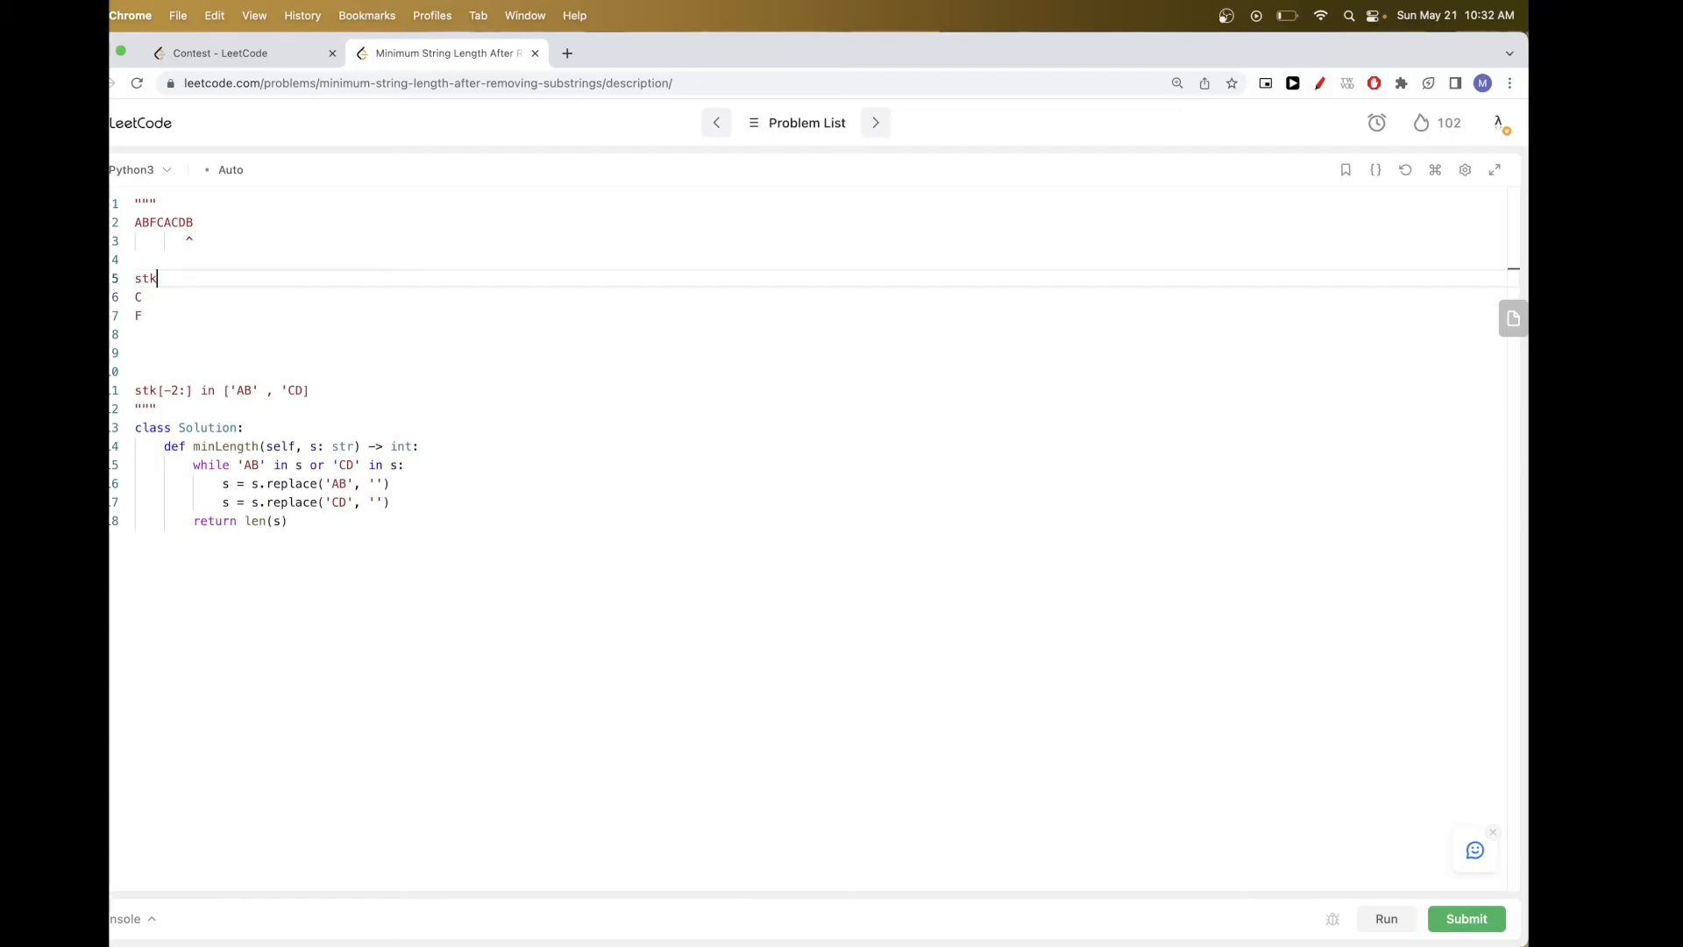
- Point out the C and F left on the stack and write 2 as the final length below
left_click(196, 240)
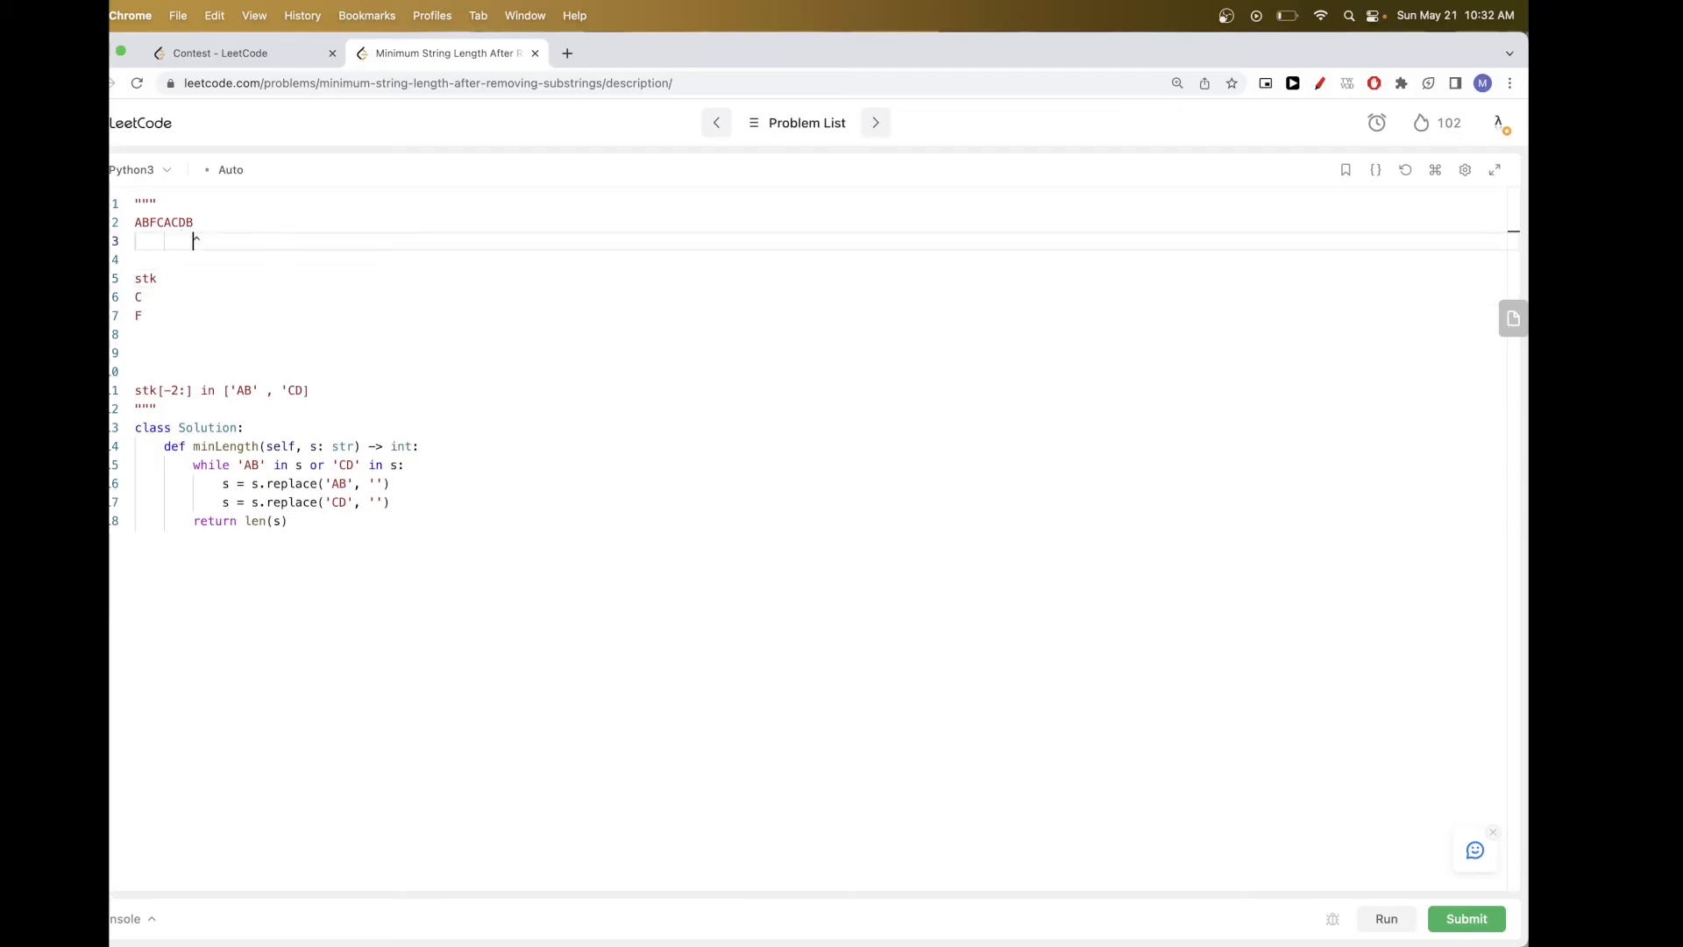
left_click_drag(145, 297, 133, 303)
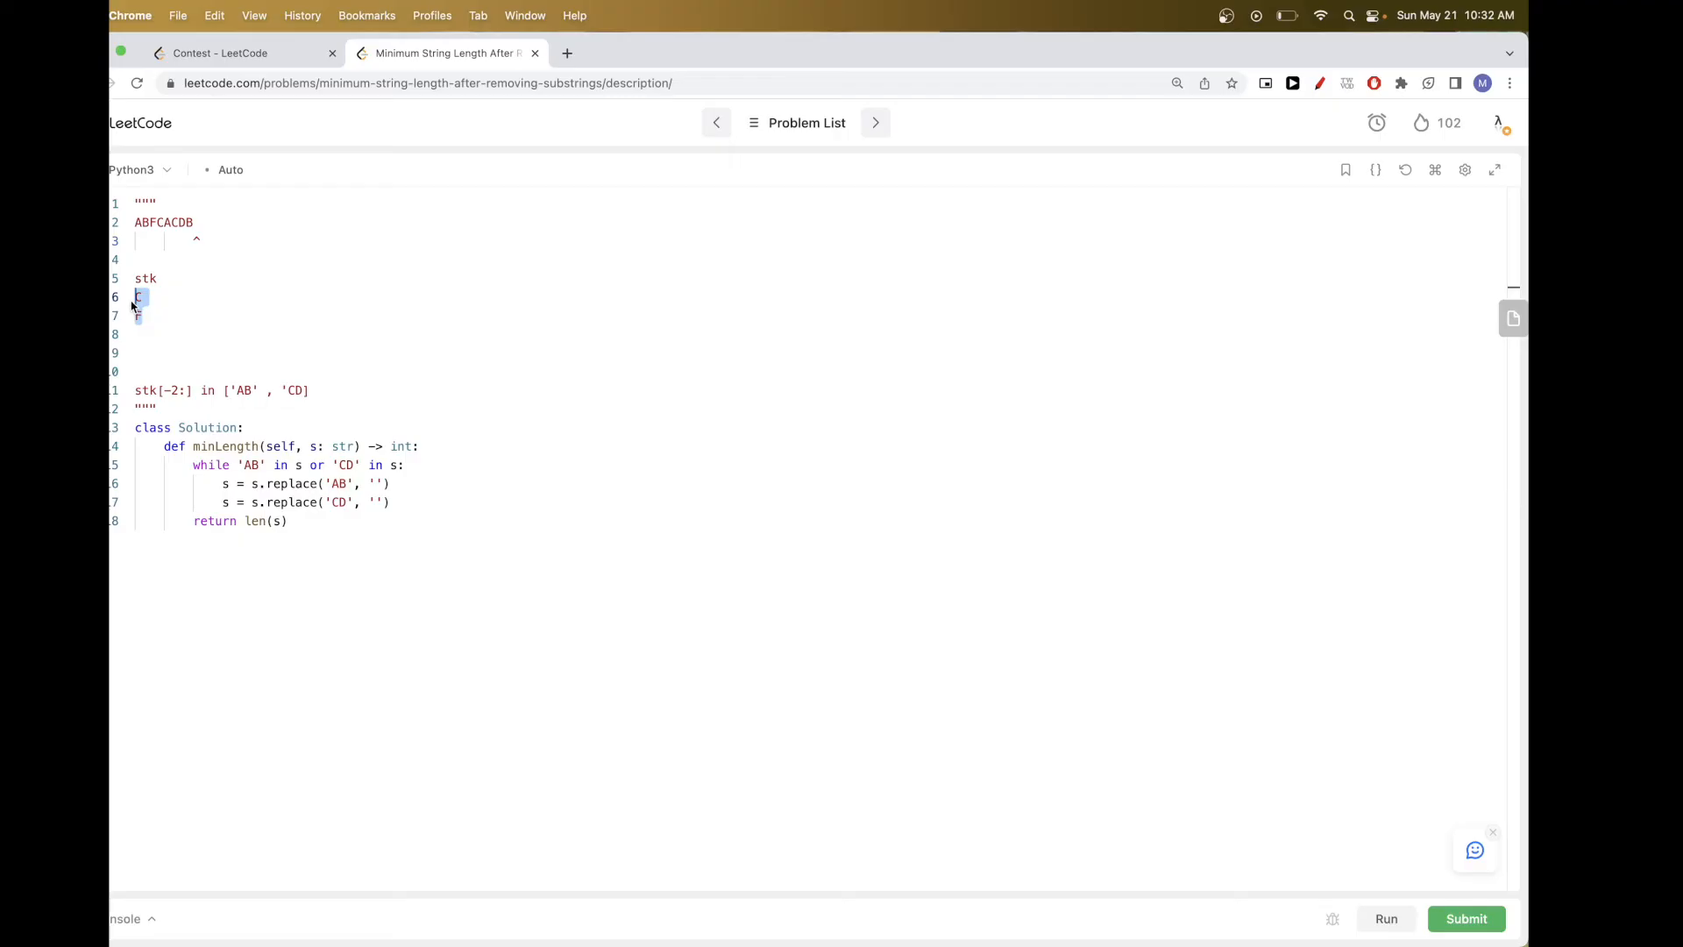
left_click(163, 352)
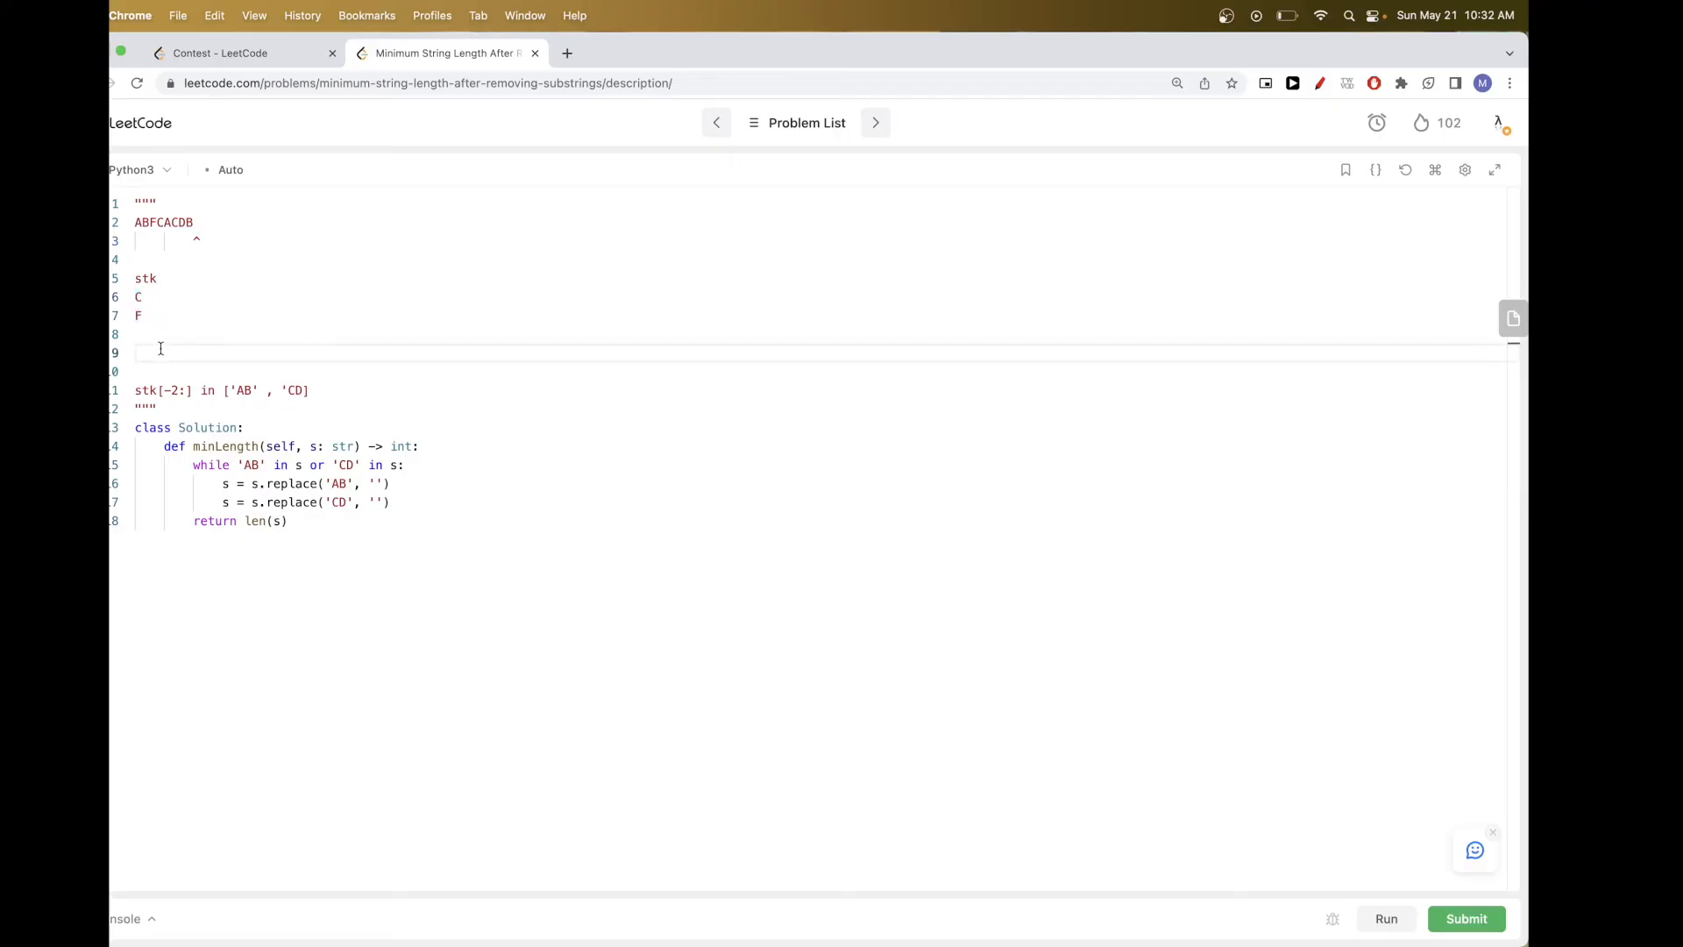
type("2")
key("super+plus")
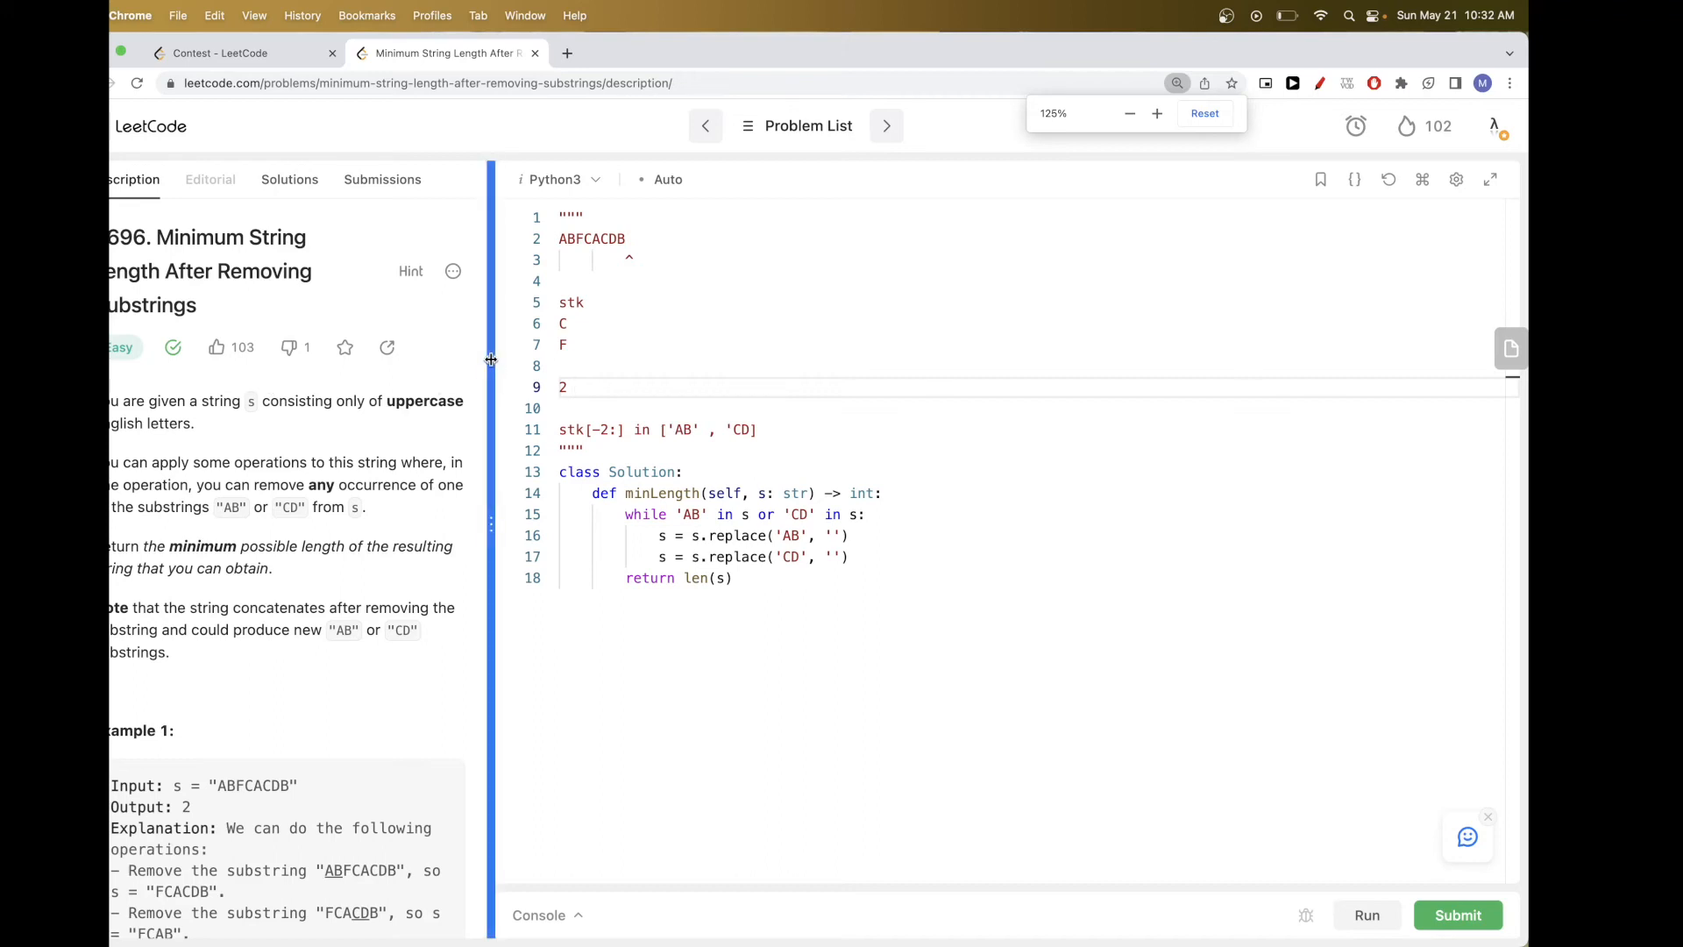
- Hide the problem description and delete the blank lines in the docstring notes
left_click_drag(491, 358, 111, 358)
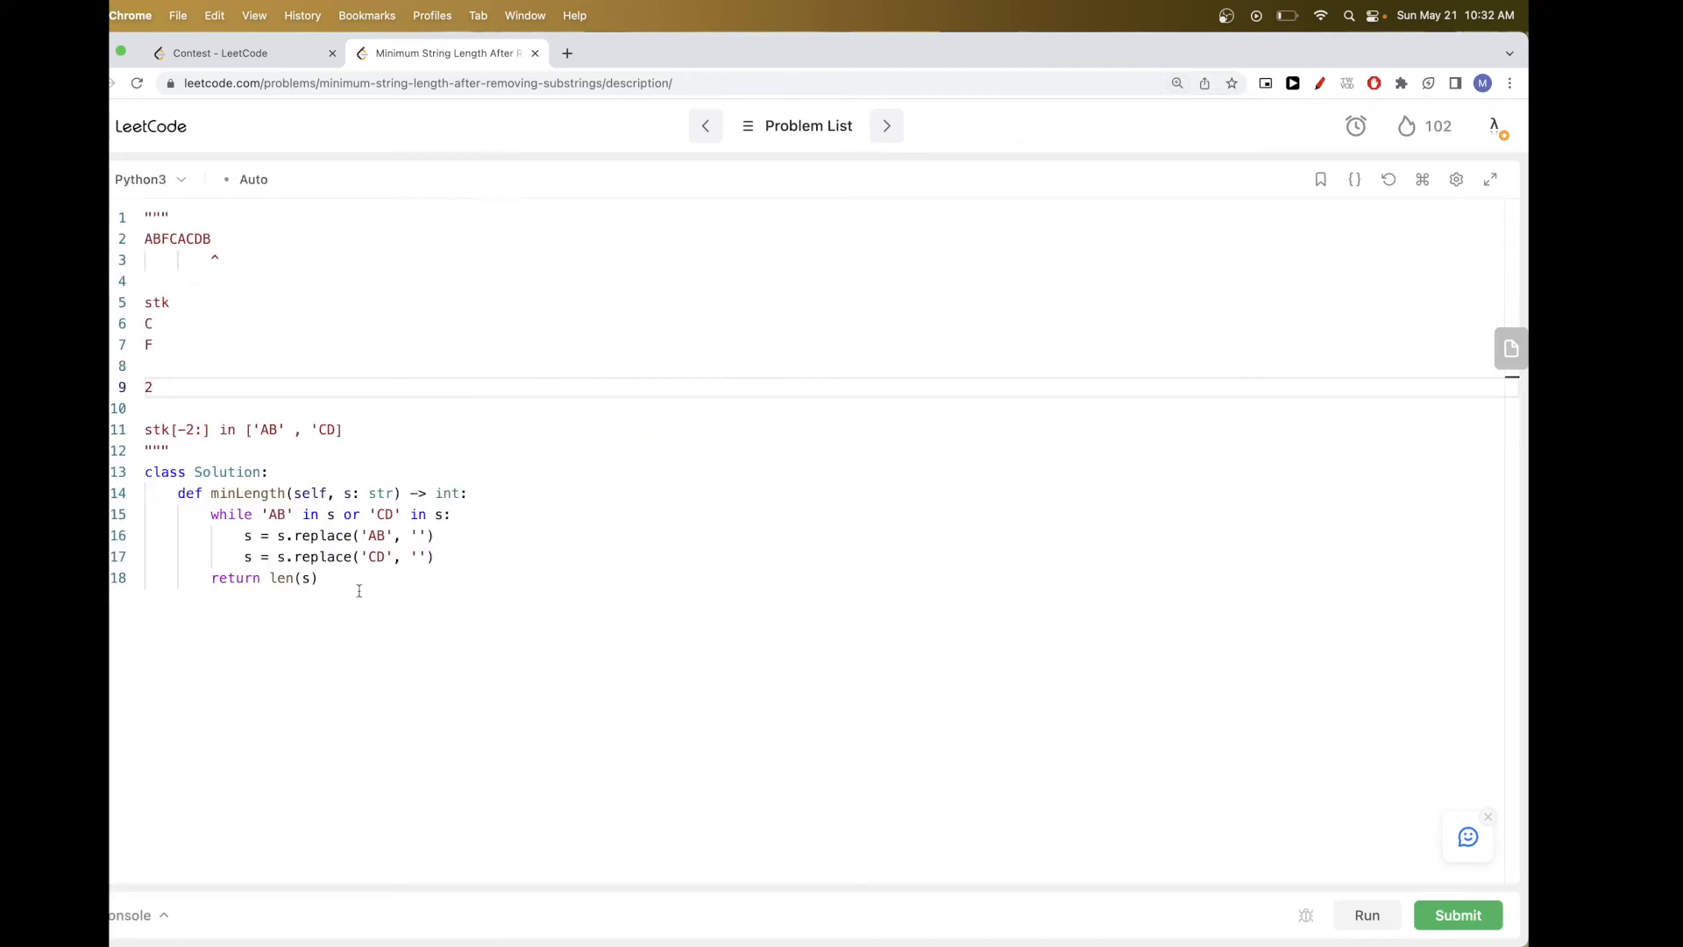
left_click_drag(211, 513, 320, 579)
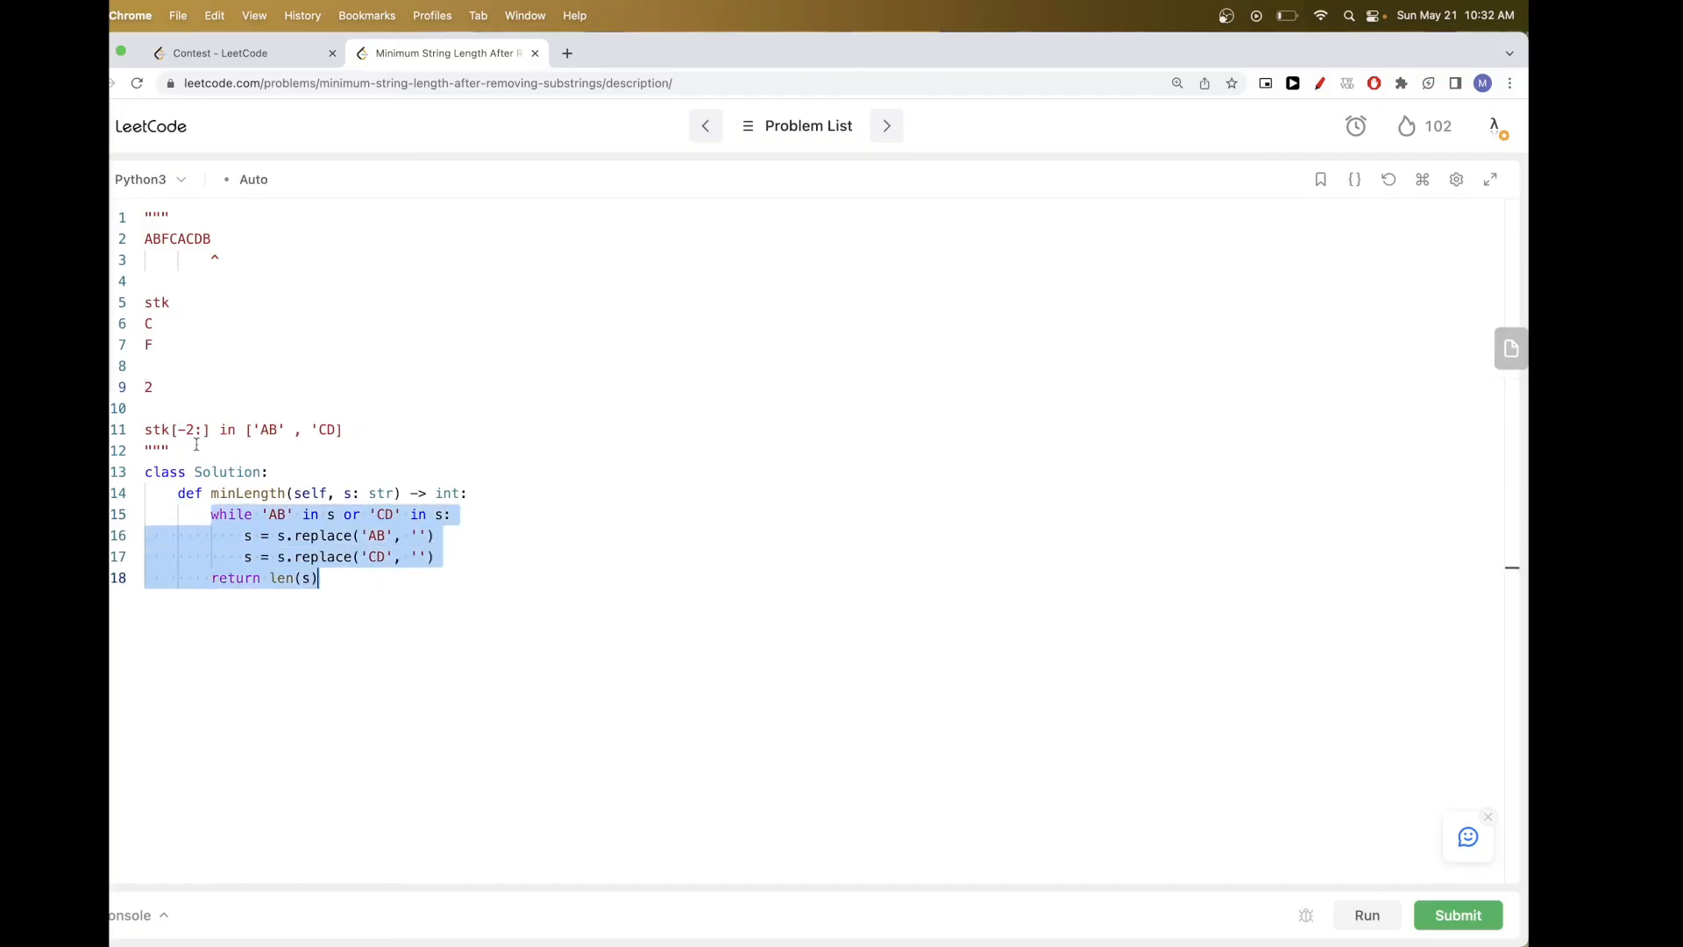
left_click(185, 408)
key("BackSpace")
left_click(198, 281)
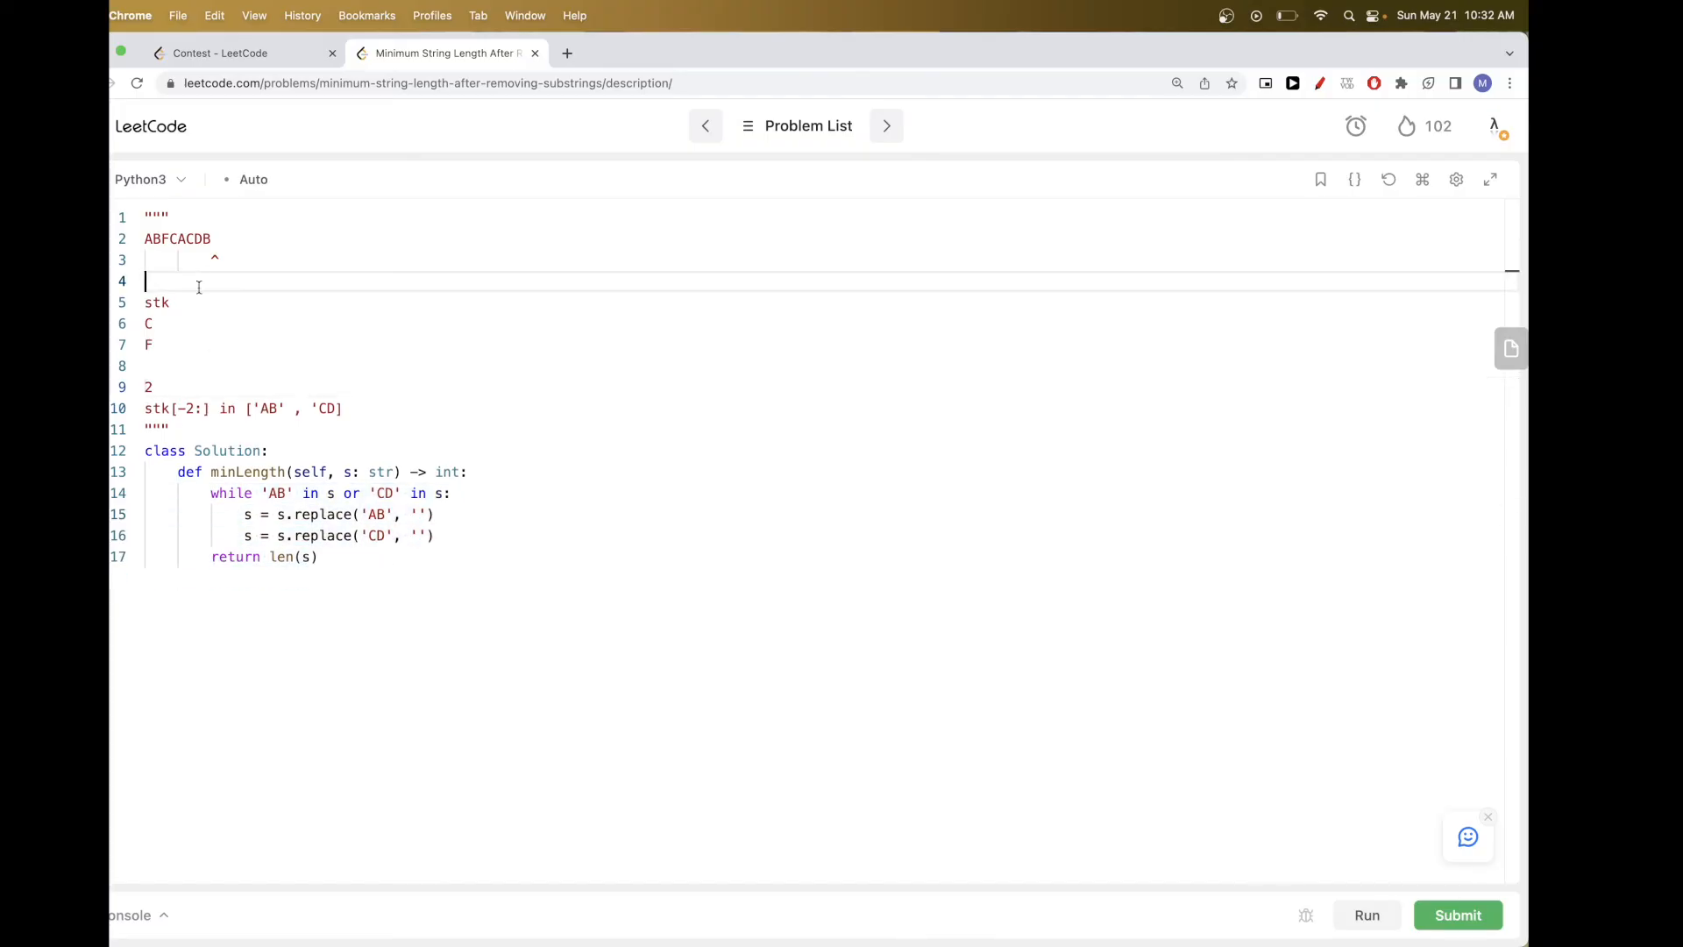
key("BackSpace")
left_click(198, 344)
key("BackSpace")
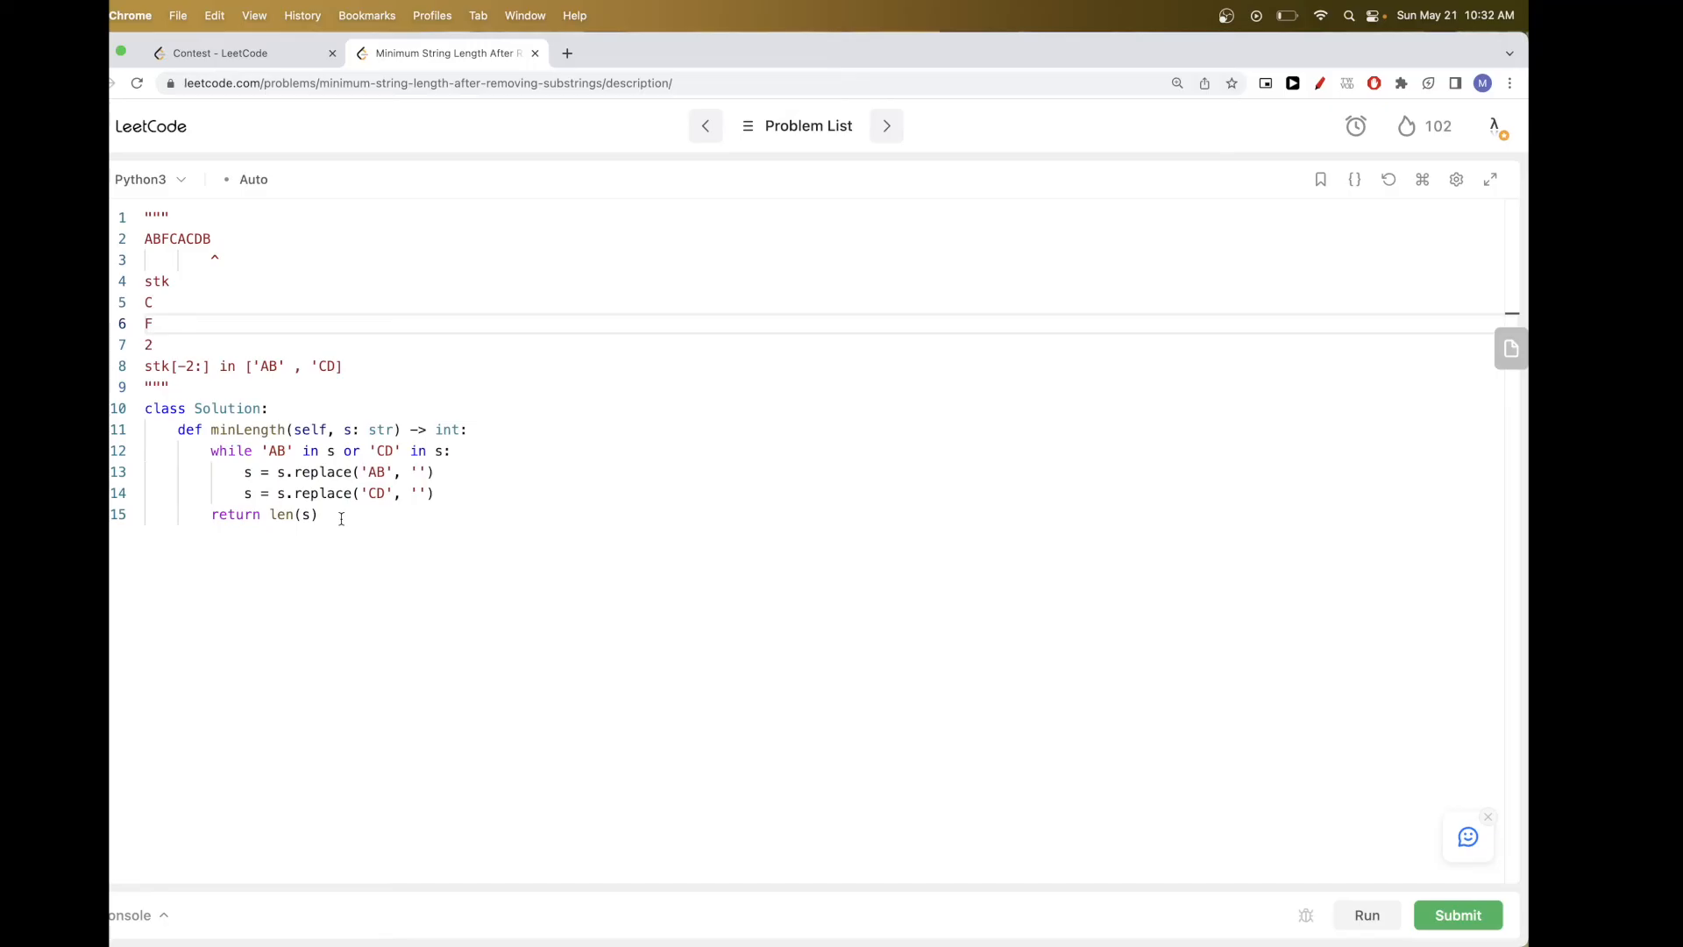
- Replace the old replace-loop body with stk = [] and for c in s: stk.append(c)
left_click_drag(340, 517, 211, 450)
type("stk = []")
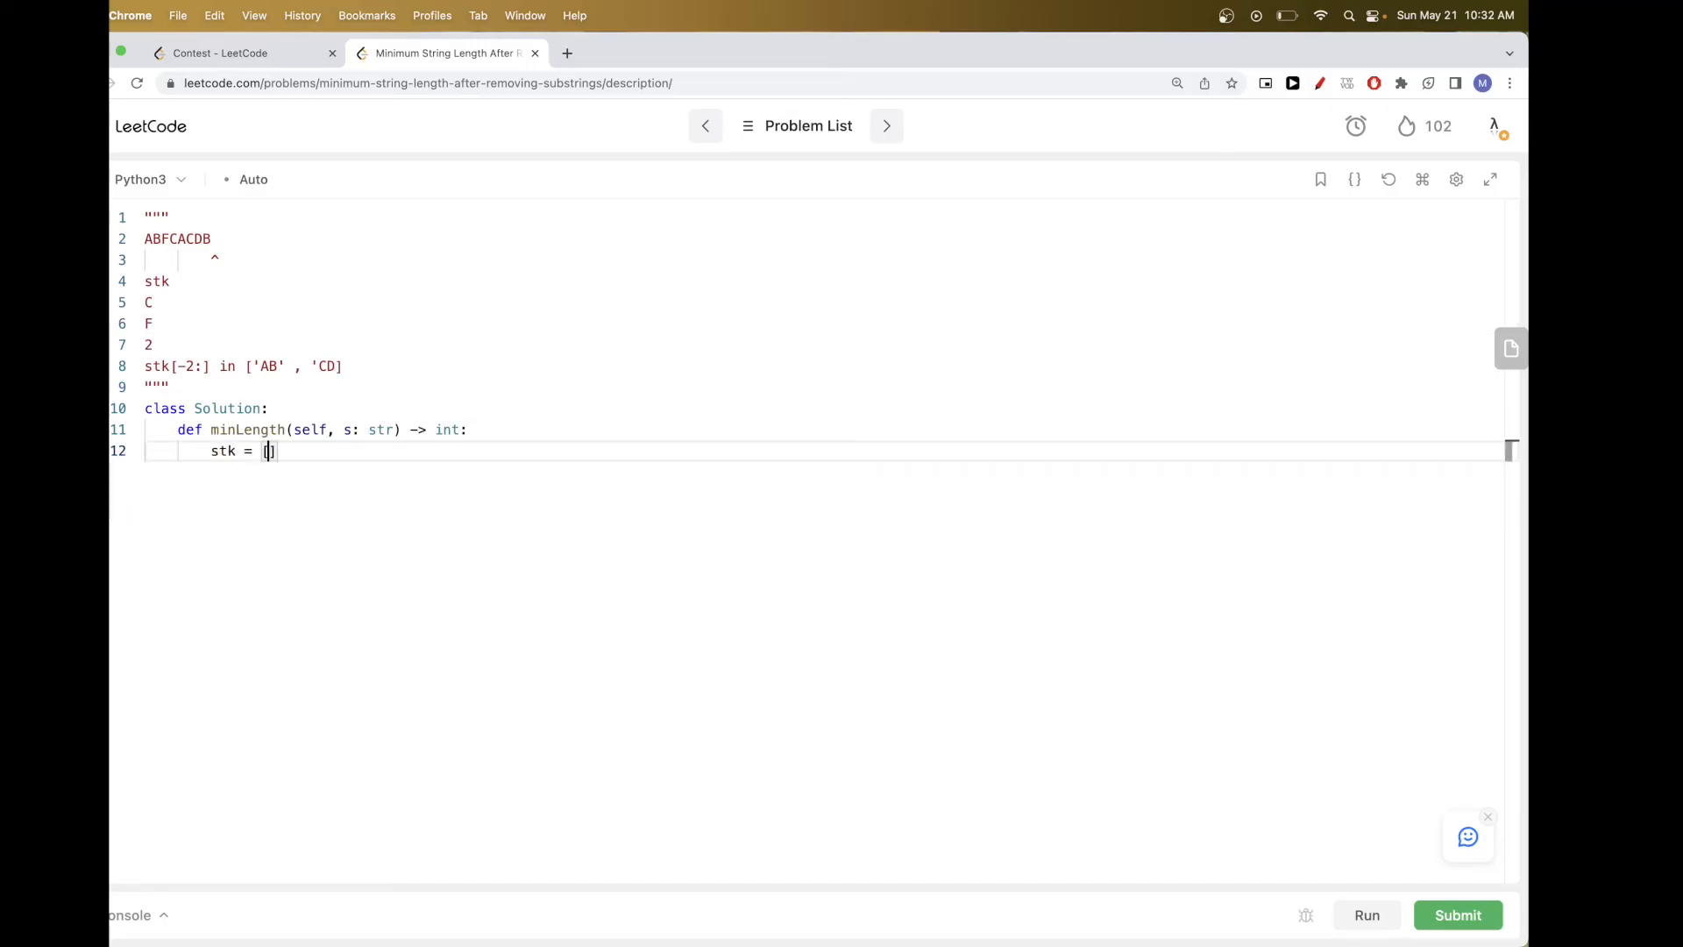
key("Right")
key("Return")
type("for c ")
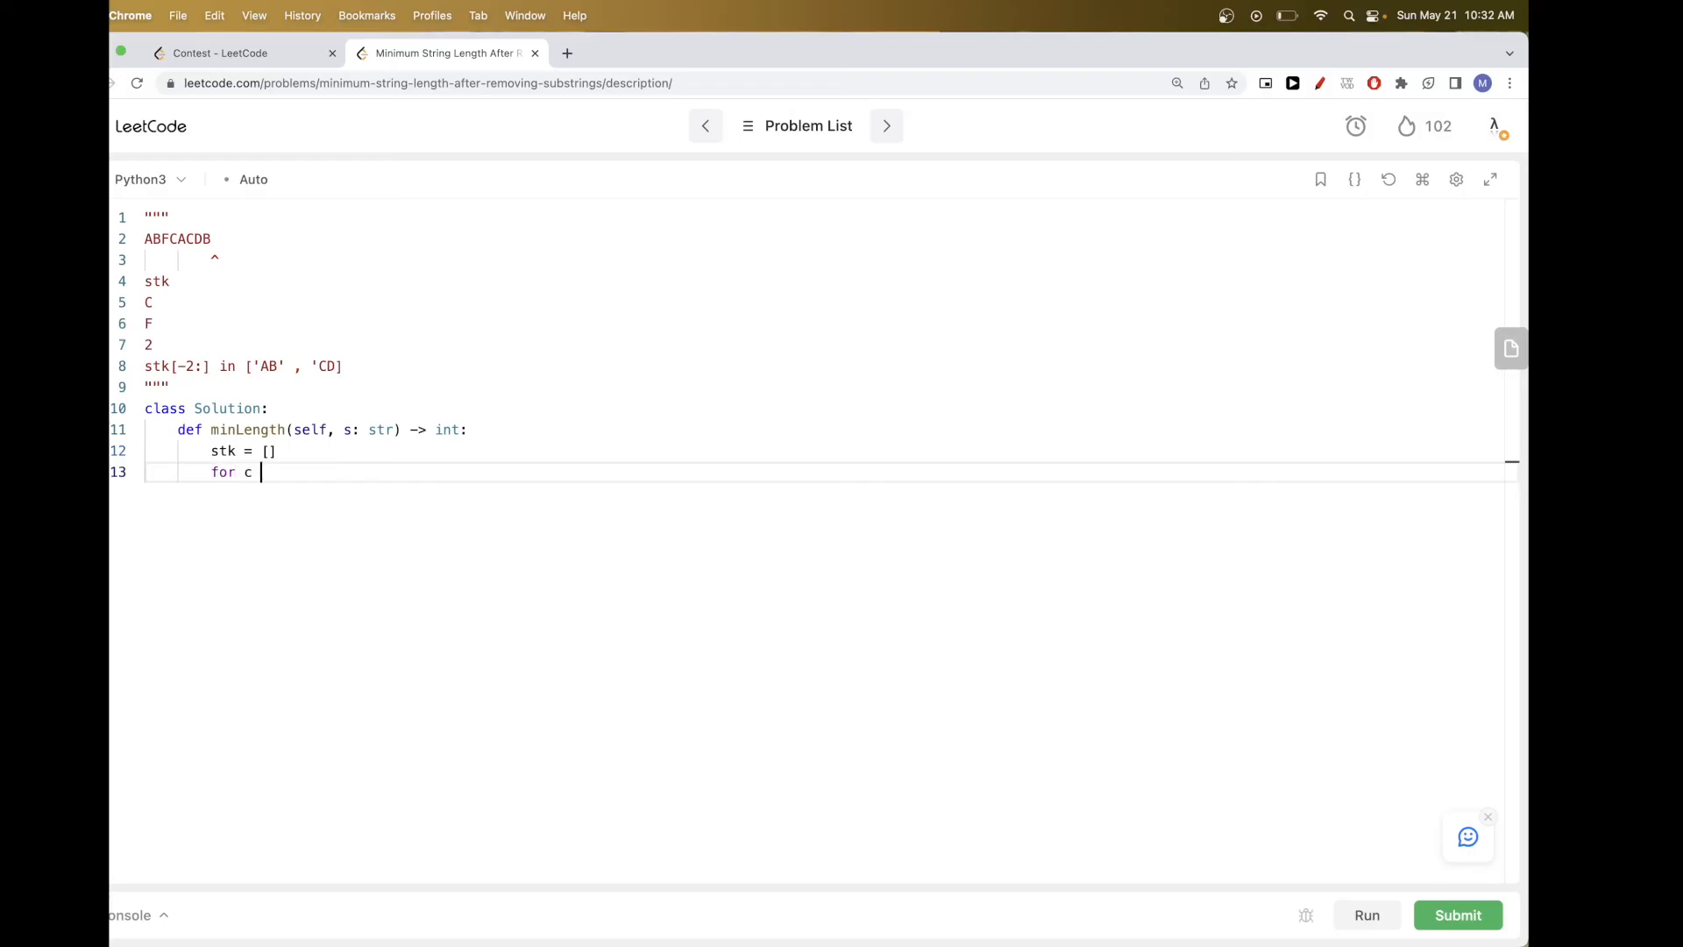
type("in s:")
key("Return")
type("stk.aopp")
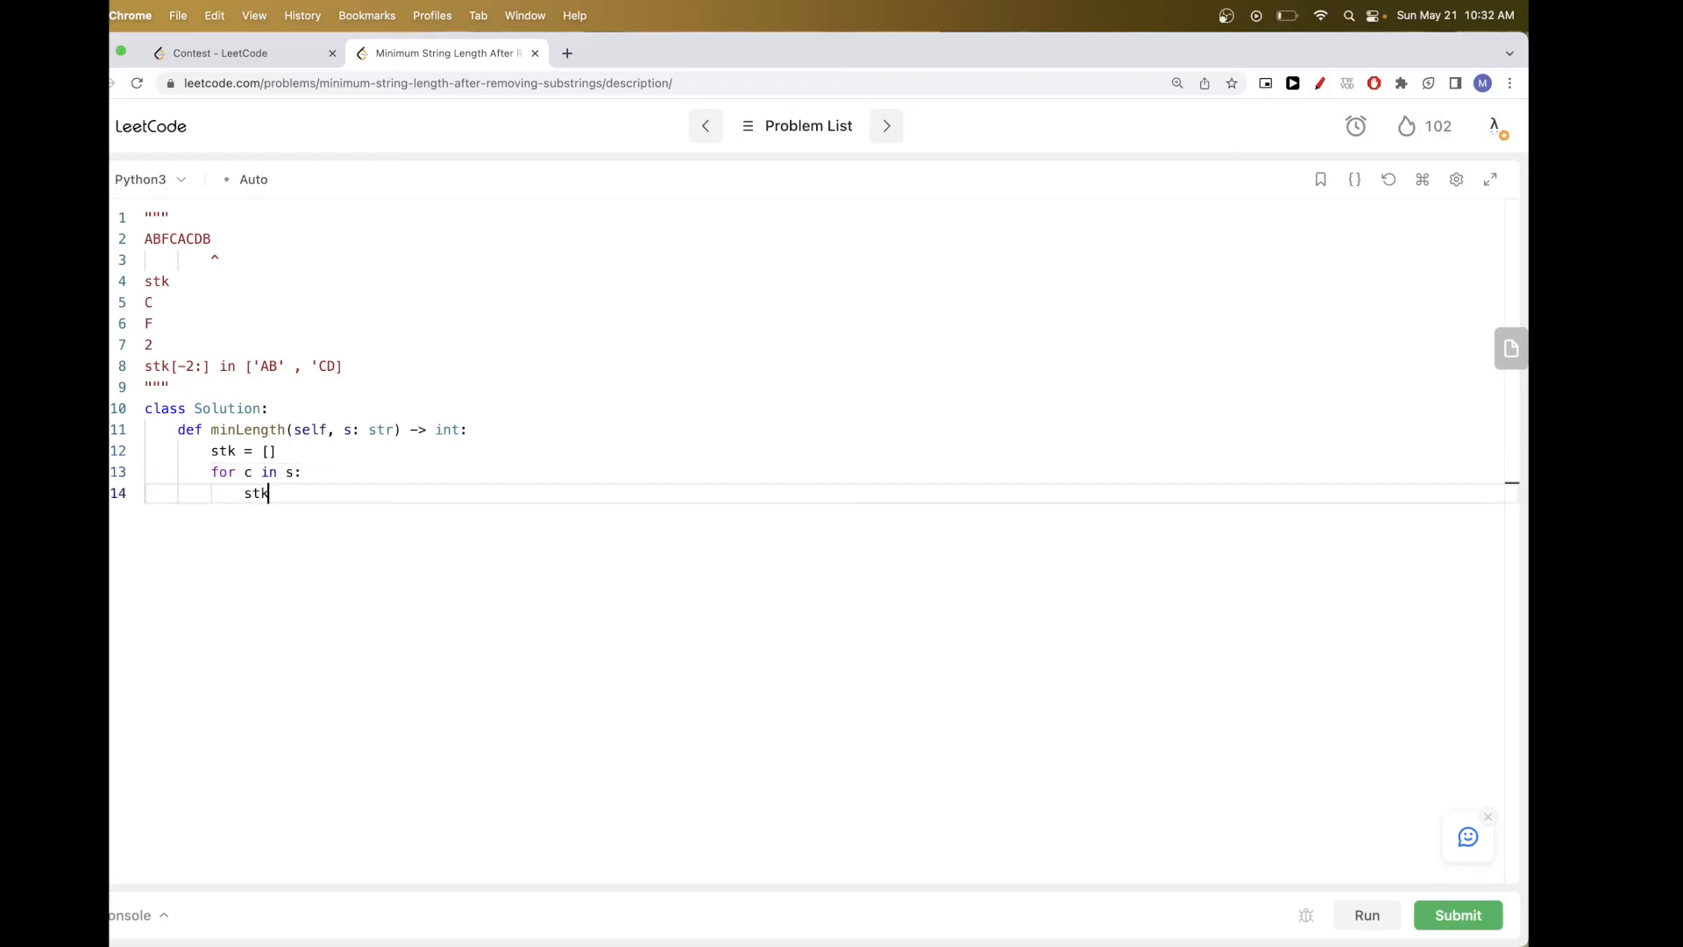
key("BackSpace")
key("BackSpace")
key("BackSpace")
type("ppend")
type("()c")
key("Right")
key("Return")
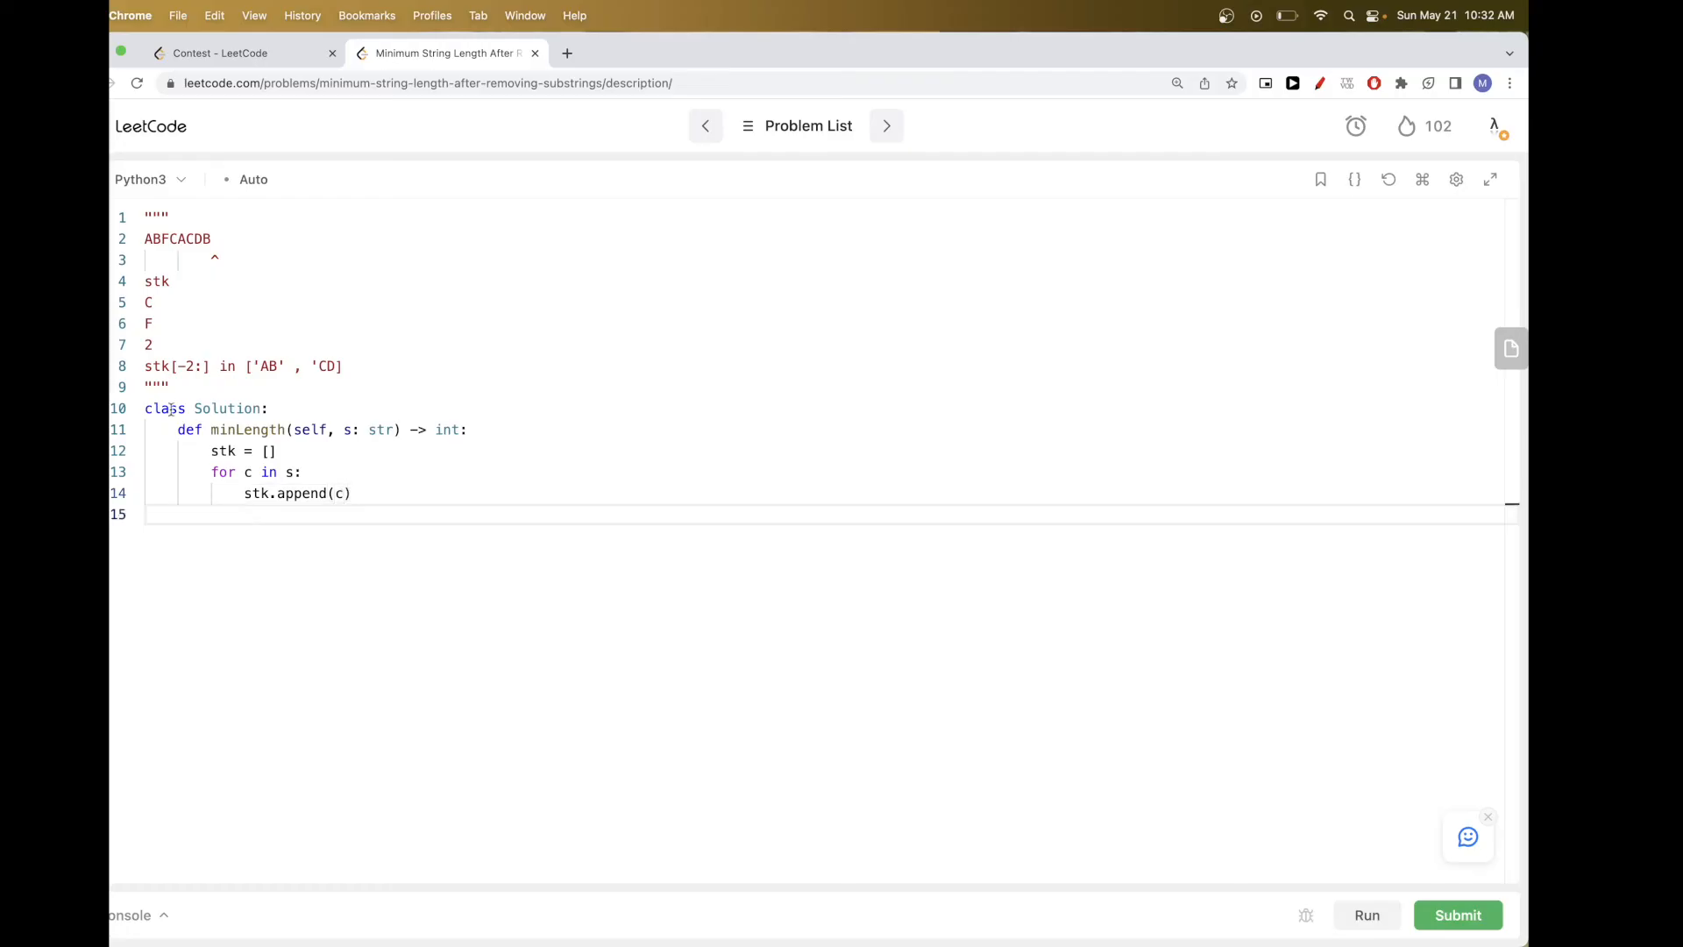
- Add the if len(stk) > 1: check after the append, consulting the stk[-2:] slice in the notes
double_click(148, 304)
left_click(271, 508)
type("if")
left_click_drag(170, 365, 344, 367)
left_click(168, 387)
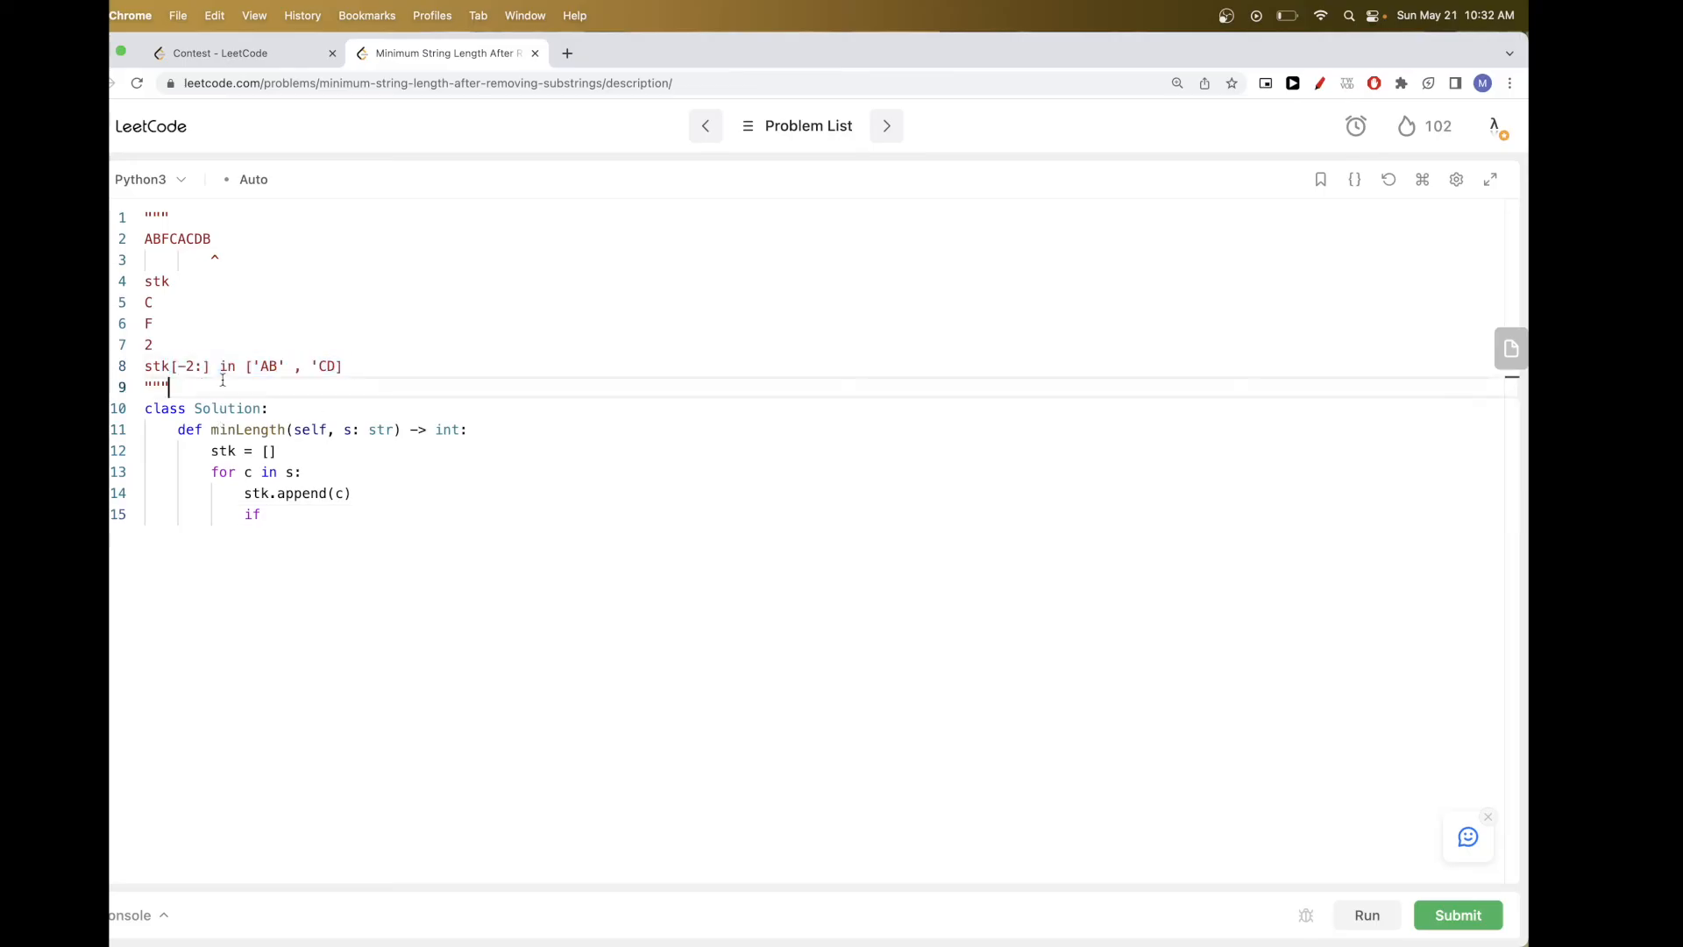
left_click(157, 318)
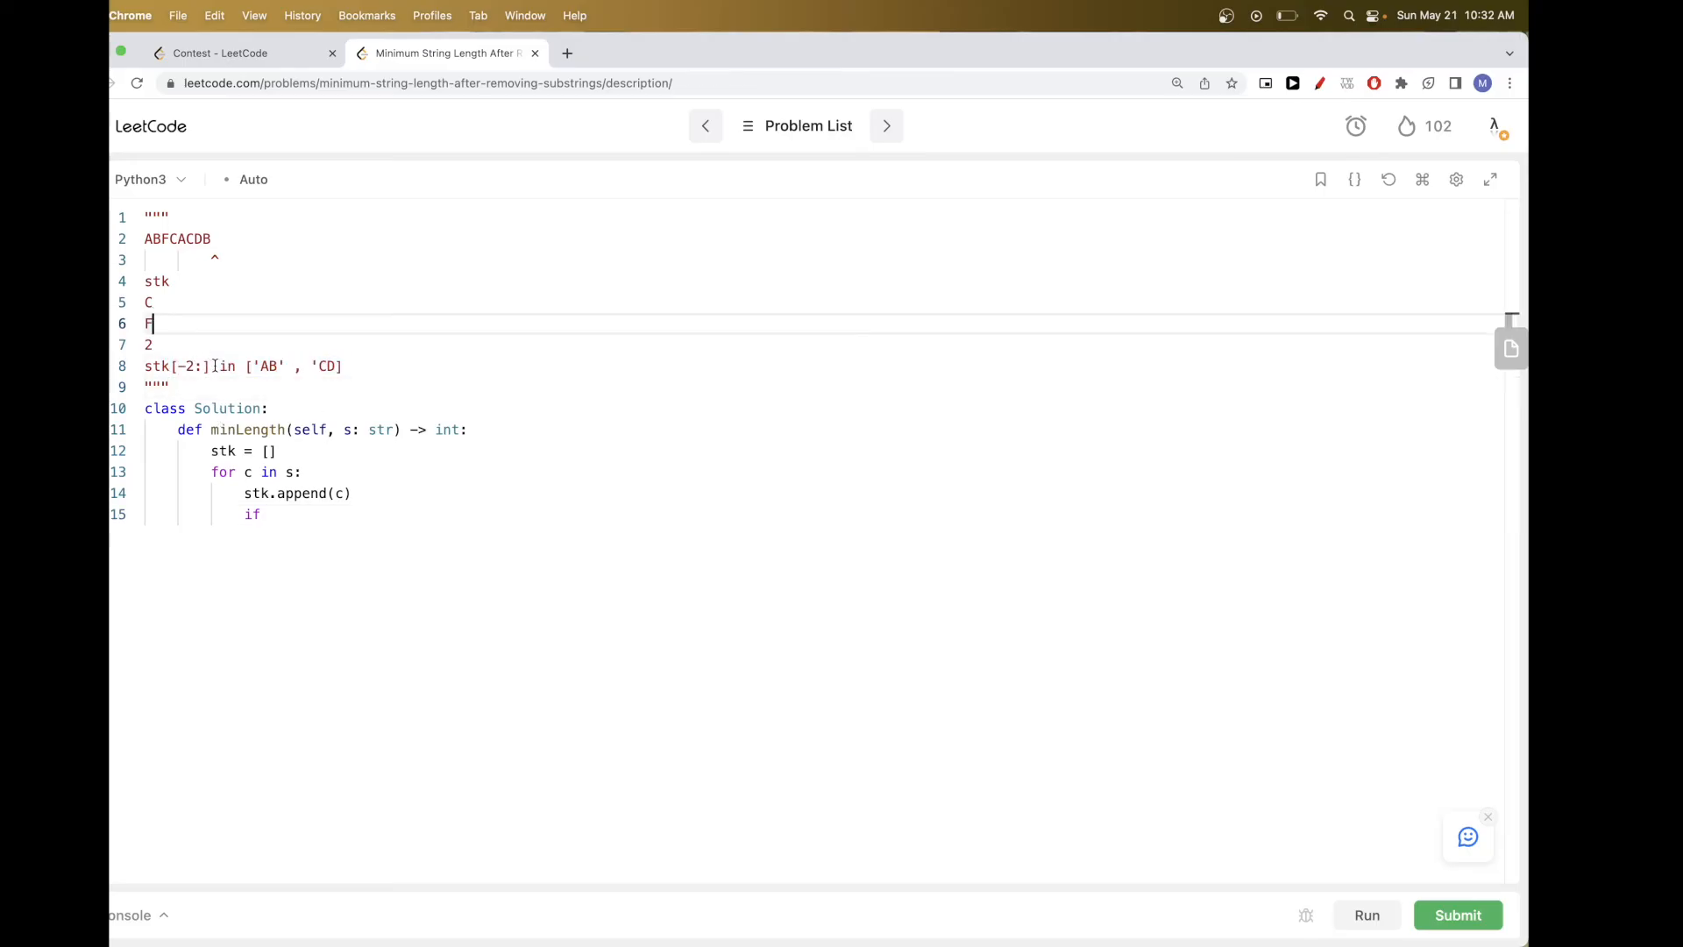
left_click_drag(213, 366, 139, 366)
mouse_move(251, 365)
left_mouse_down()
mouse_move(293, 366)
mouse_move(145, 345)
left_mouse_up()
left_click(271, 514)
type("len(")
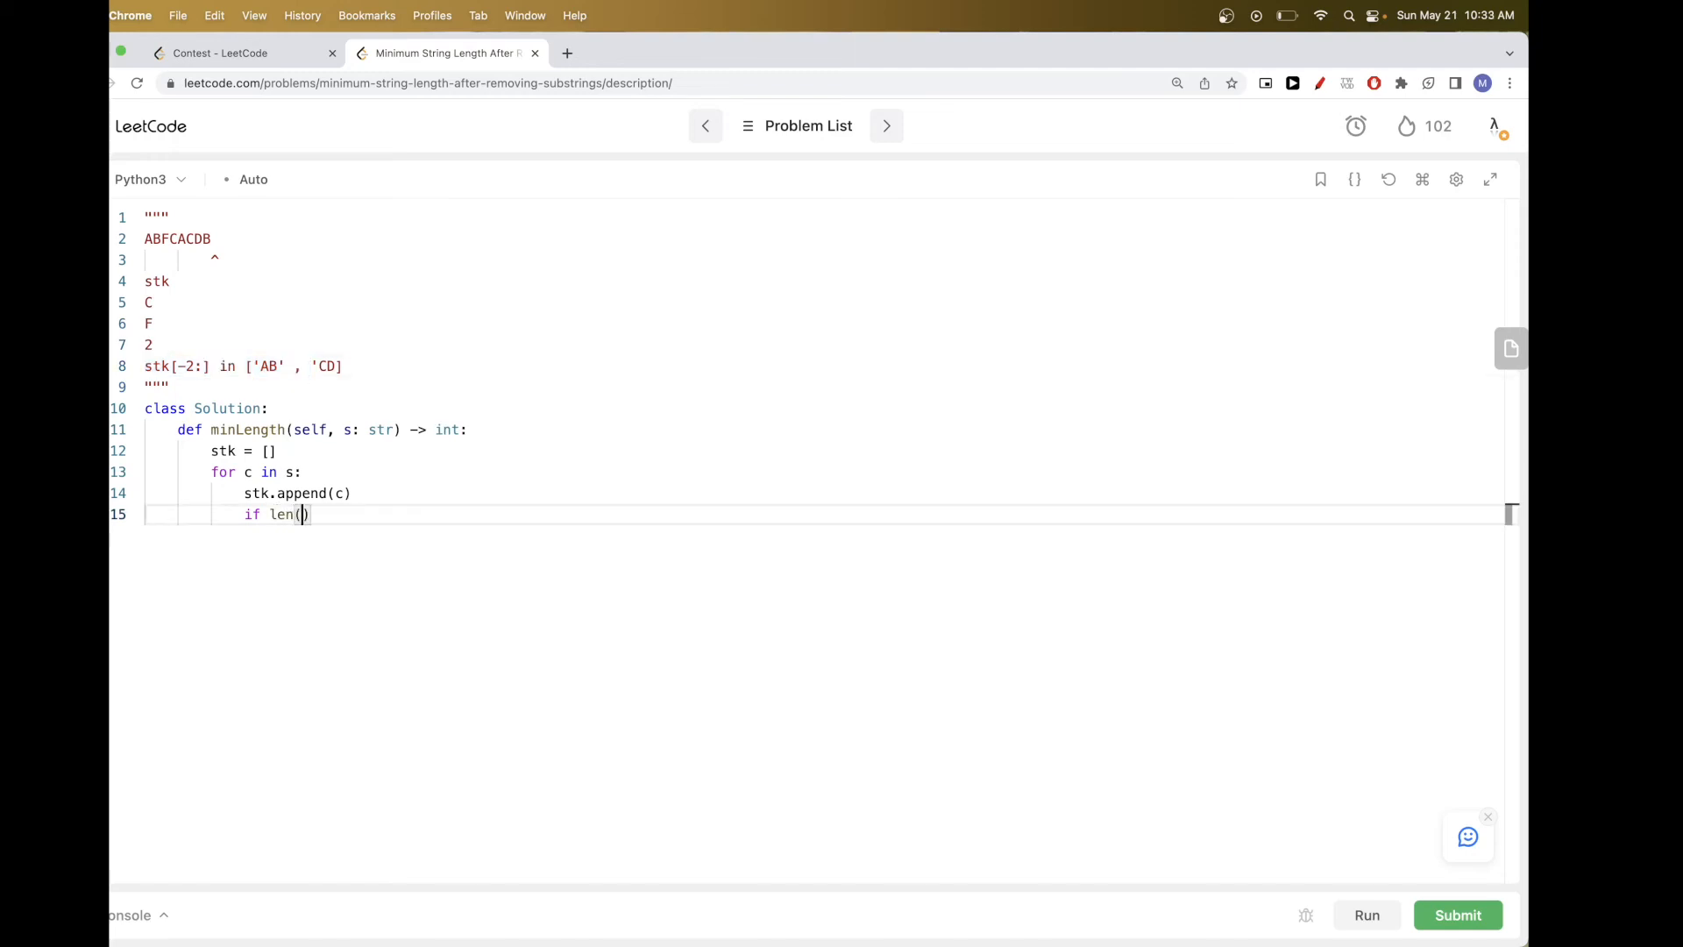
type("stk) > 1")
type(":")
key("Return")
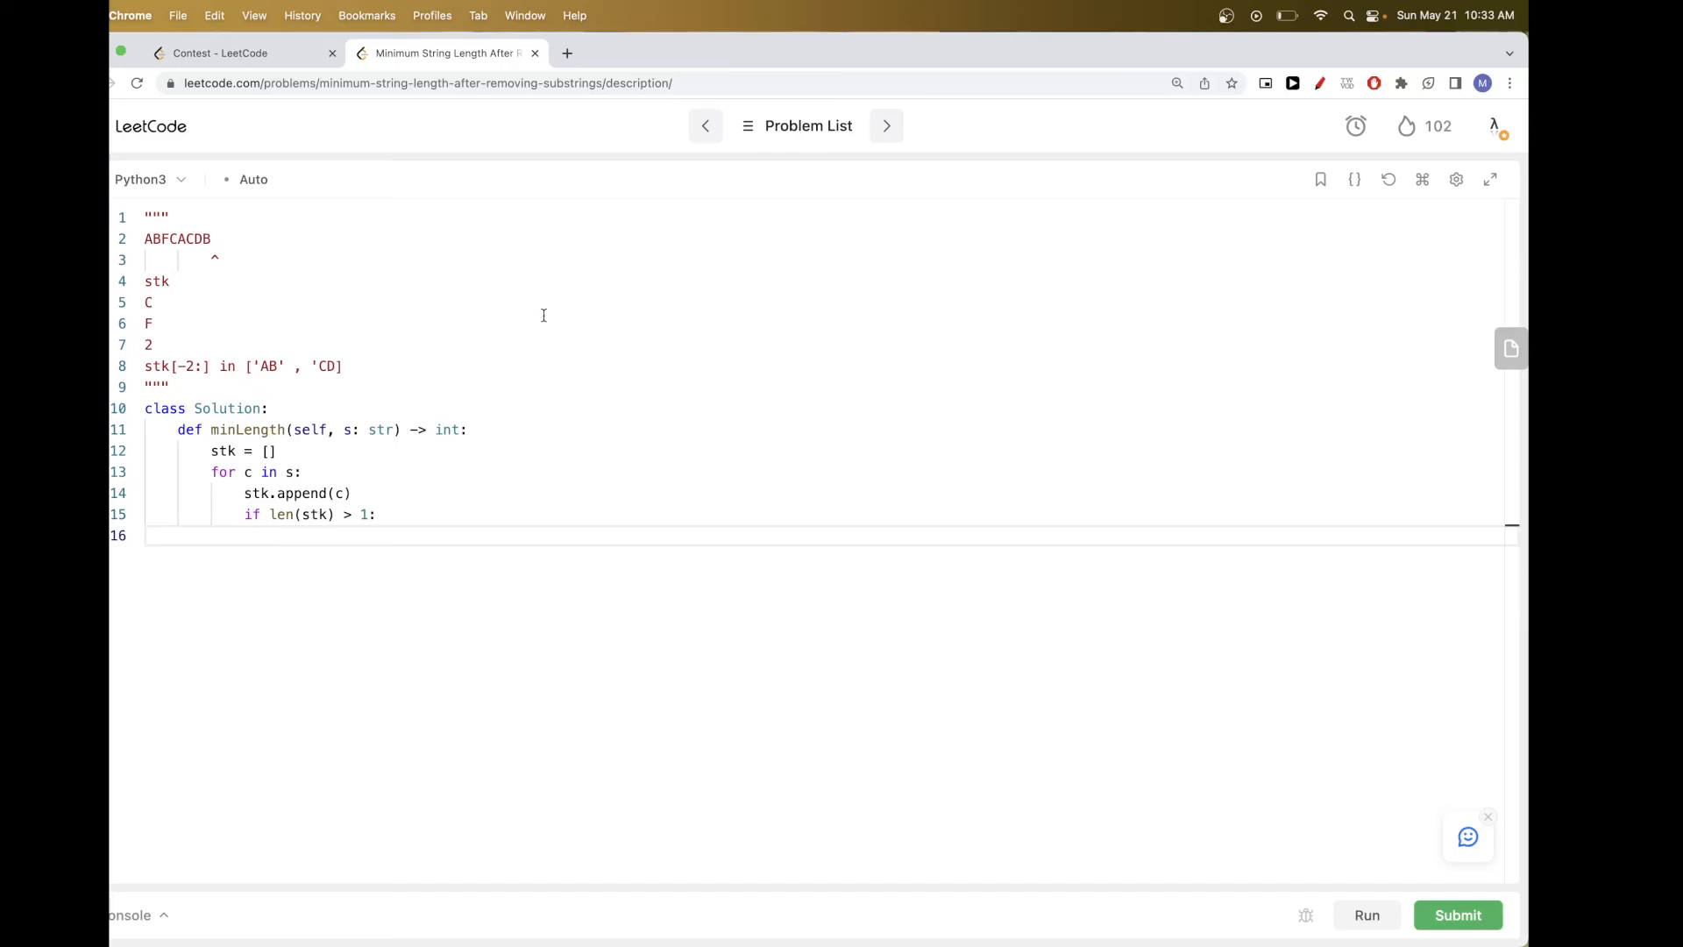
type("if stj")
- Write the nested condition comparing stk[-2:] against the pasted AB/CD pattern list, fixing the stack name
left_click_drag(241, 367, 408, 367)
key("super+c")
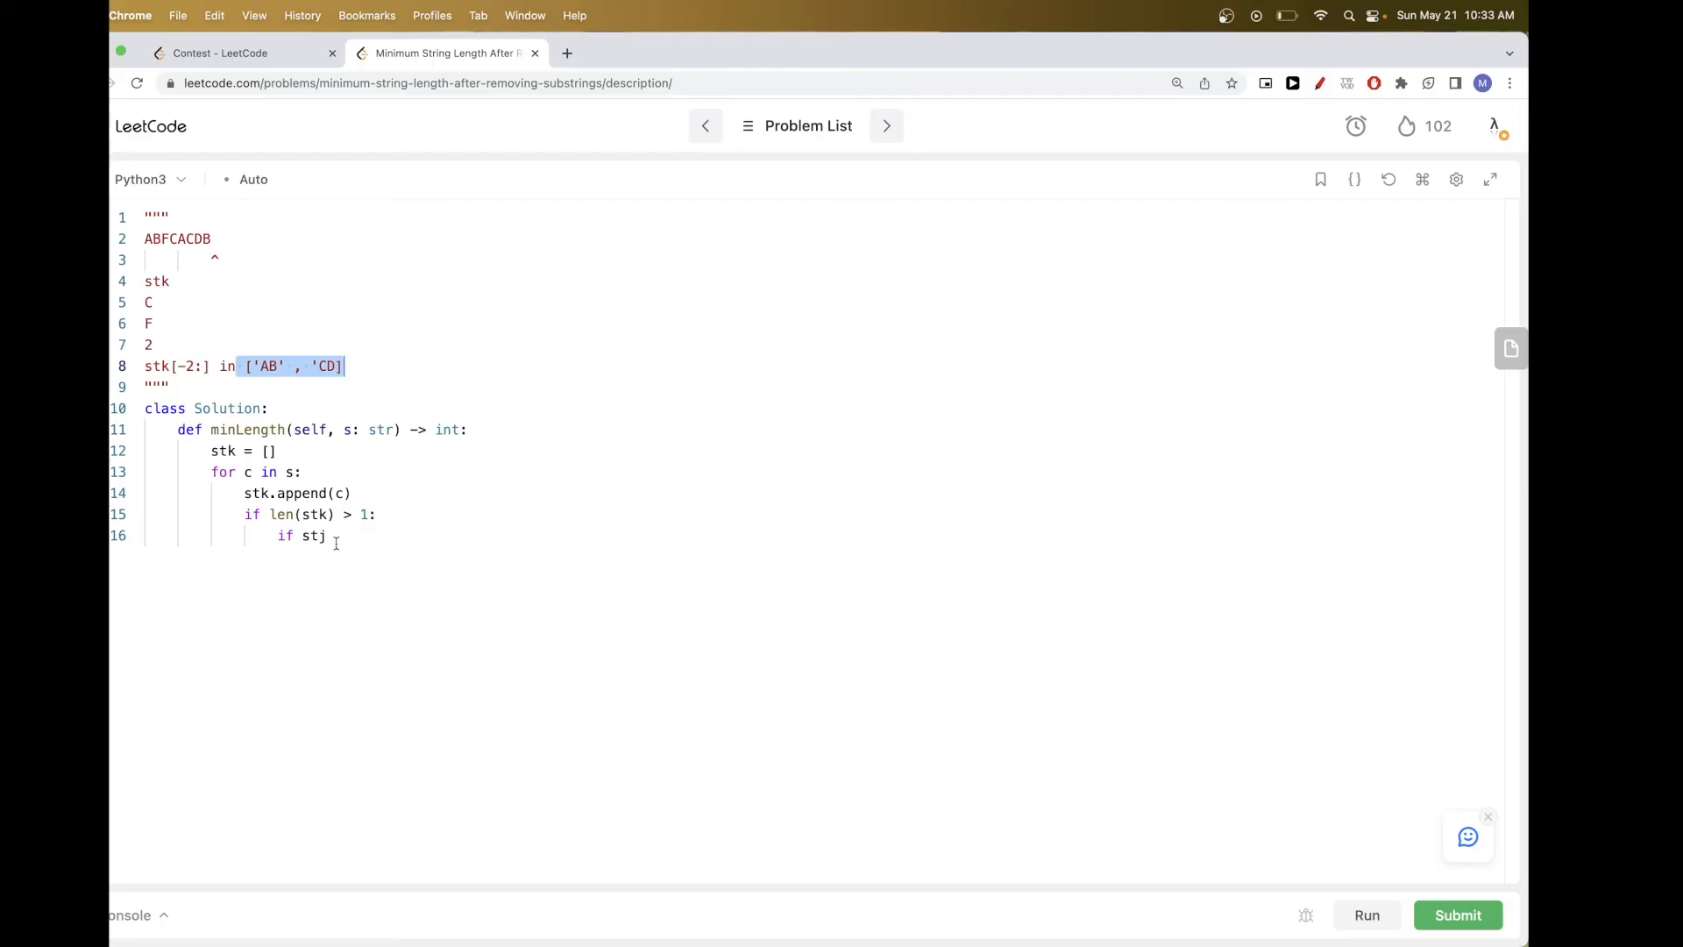
left_click(336, 543)
type("in")
key("super+v")
left_click(325, 534)
key("BackSpace")
type("k[:")
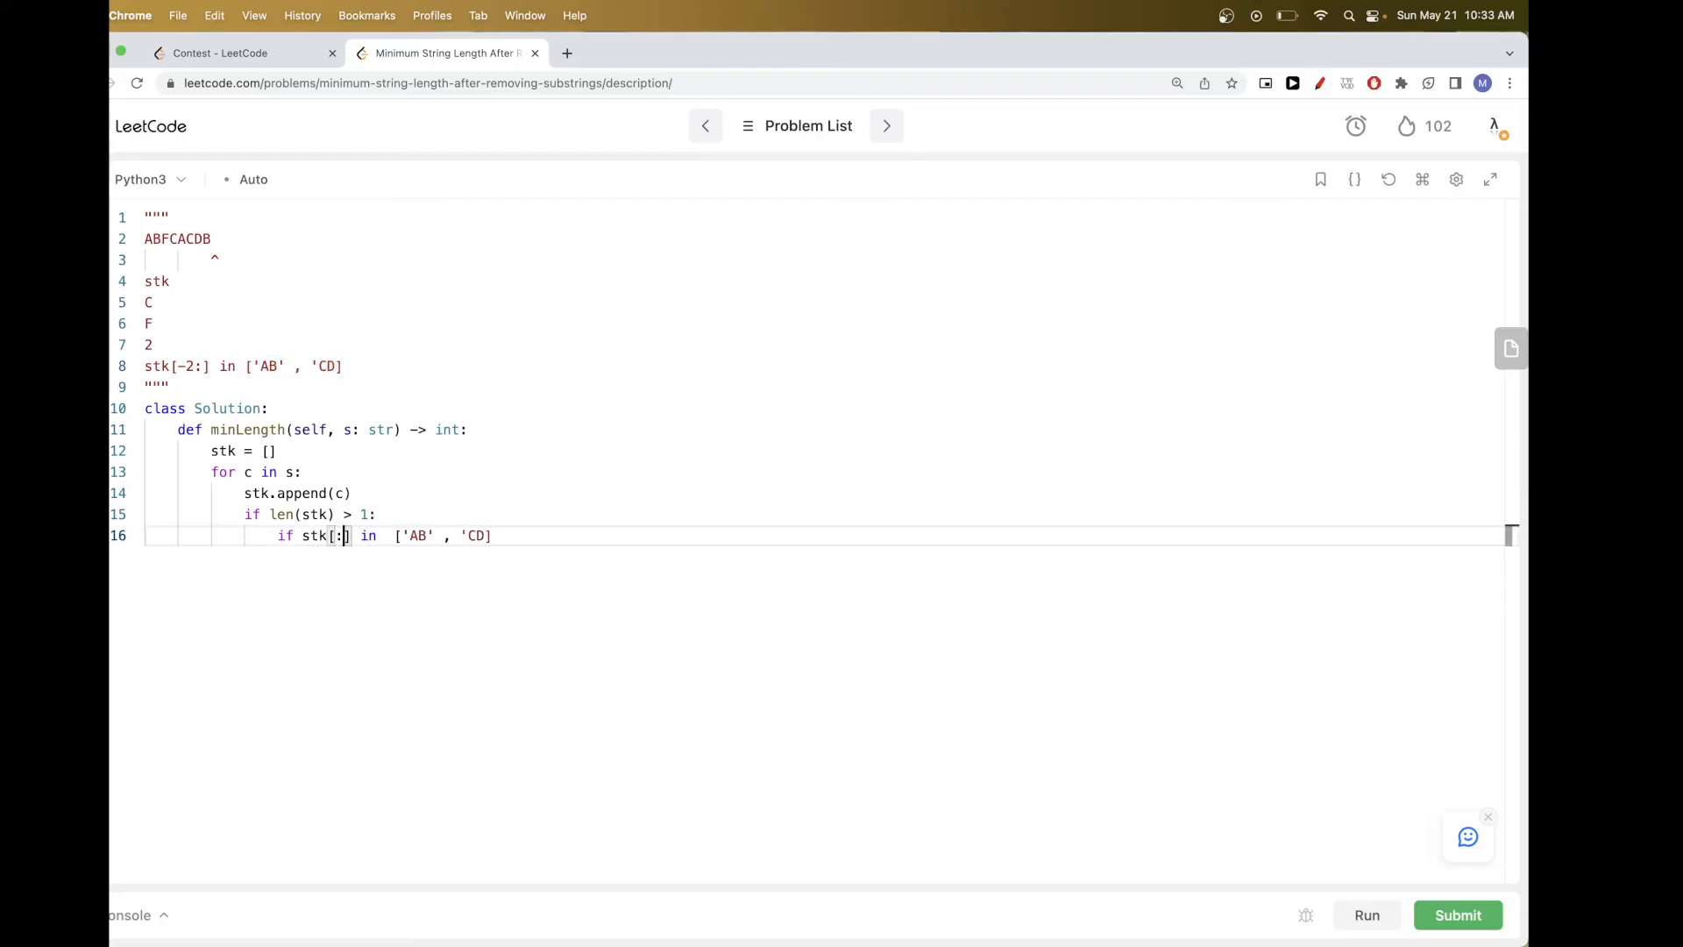
type("-2")
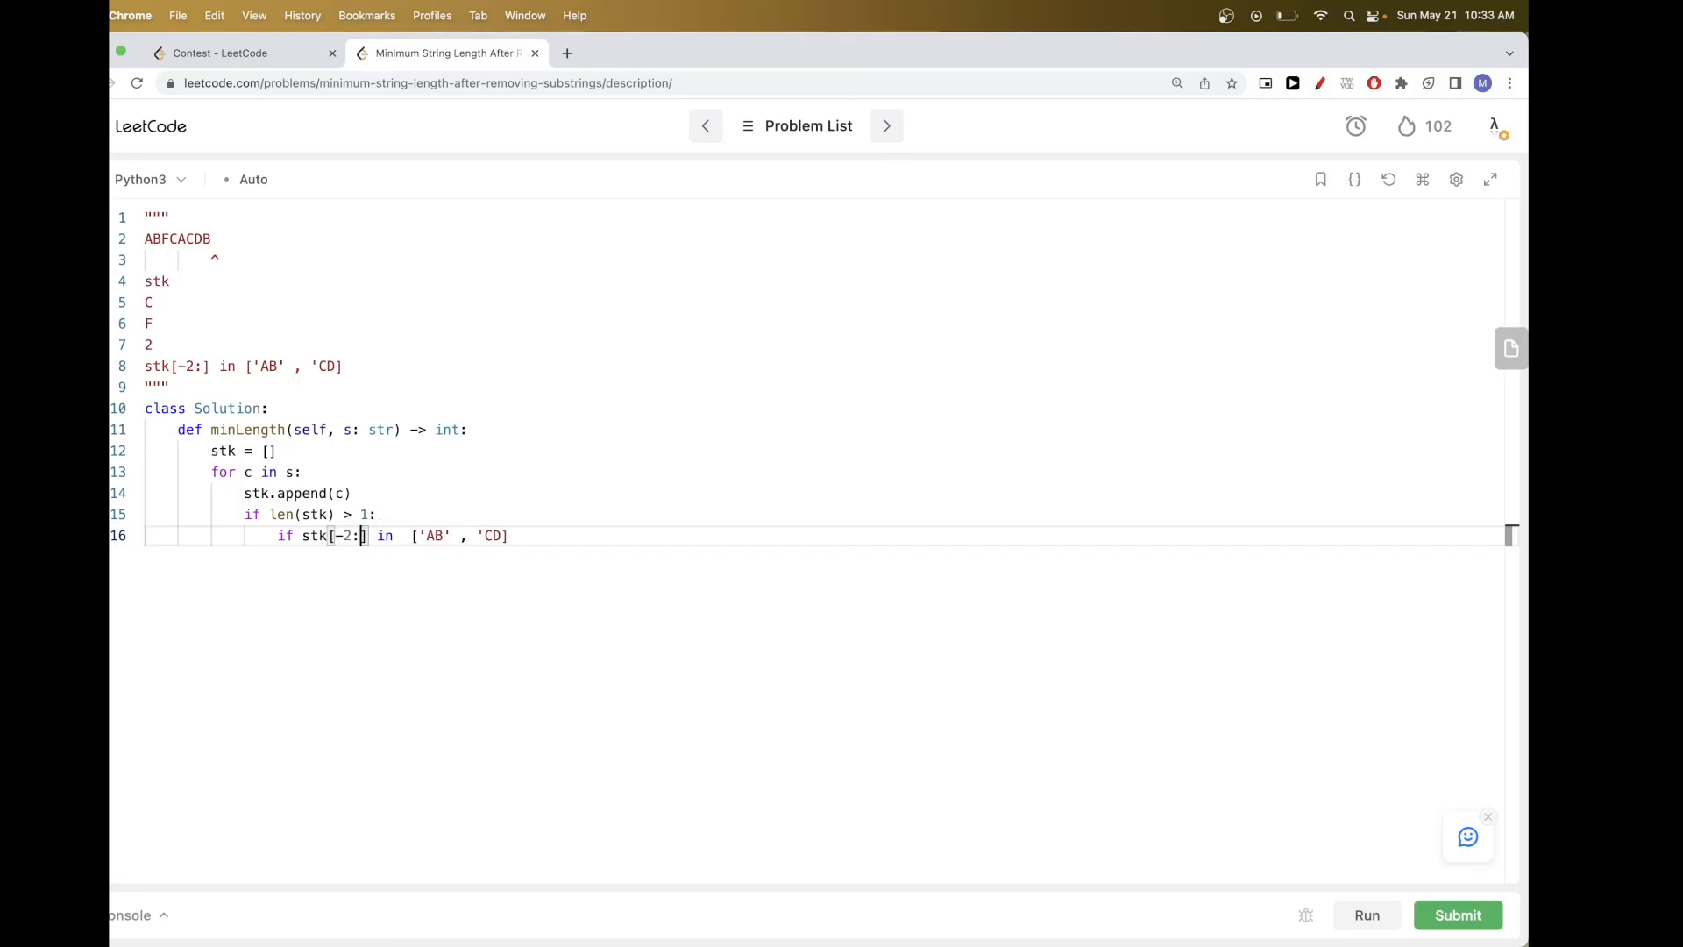
key("Right")
key("Right")
key("Right")
key("Delete")
- Wrap the slice in "".join(), pop stk twice under the condition, and return len(stk)
left_click_drag(211, 366, 124, 368)
left_click_drag(244, 492, 350, 494)
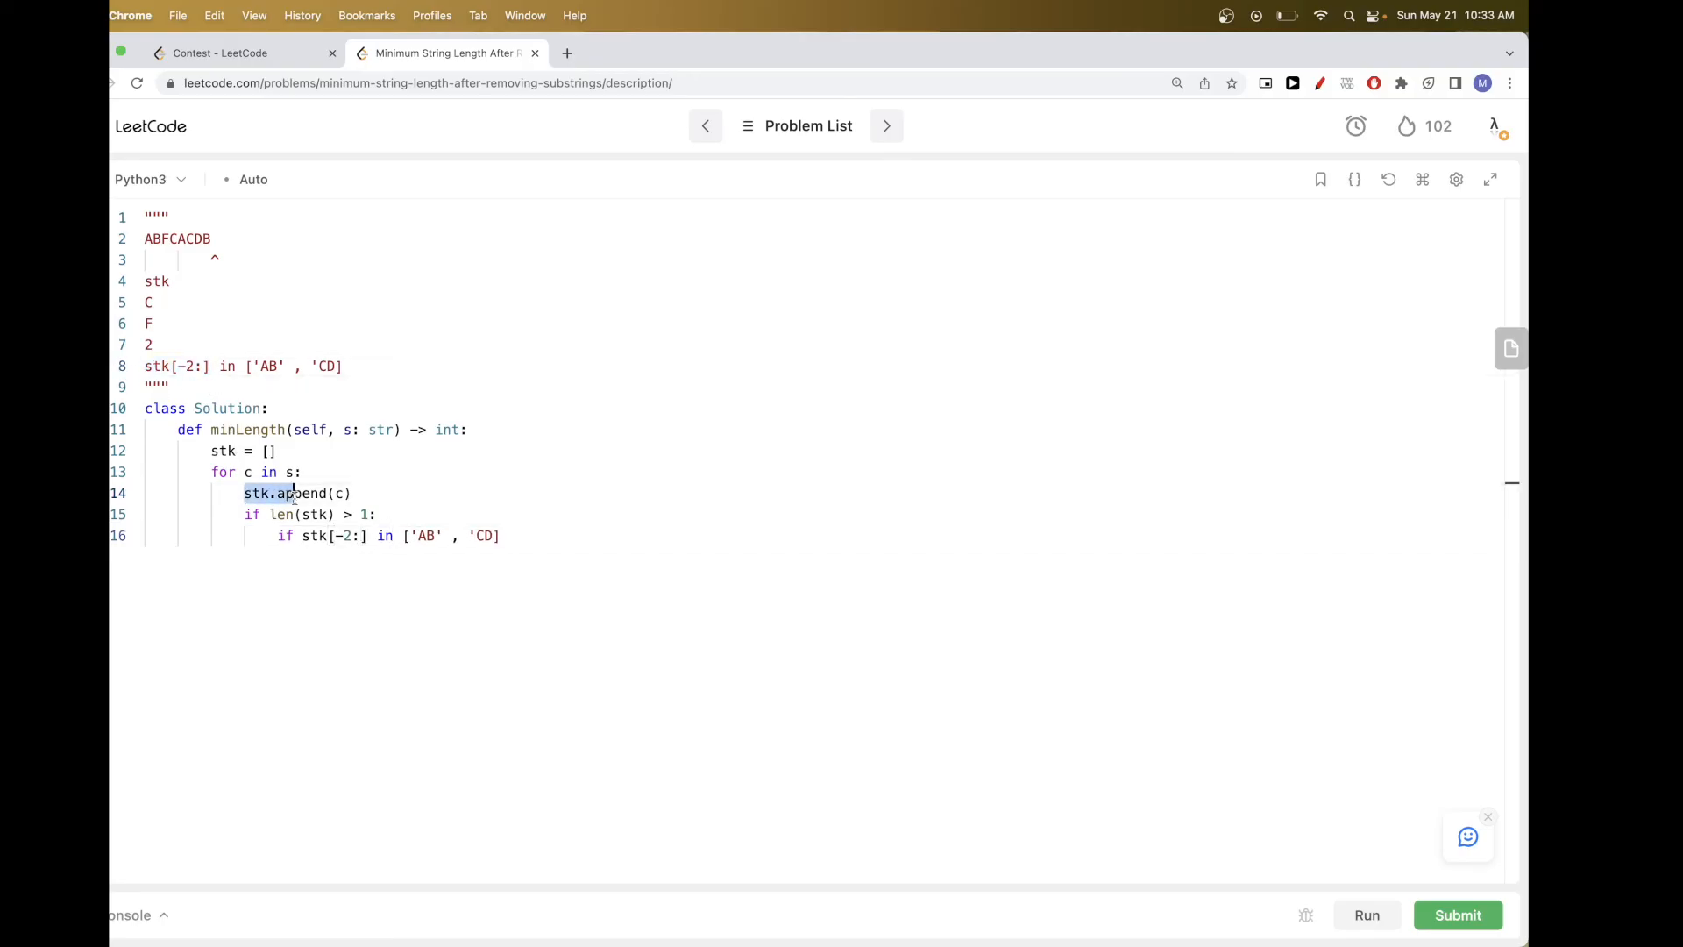
left_click(295, 536)
type("\"")
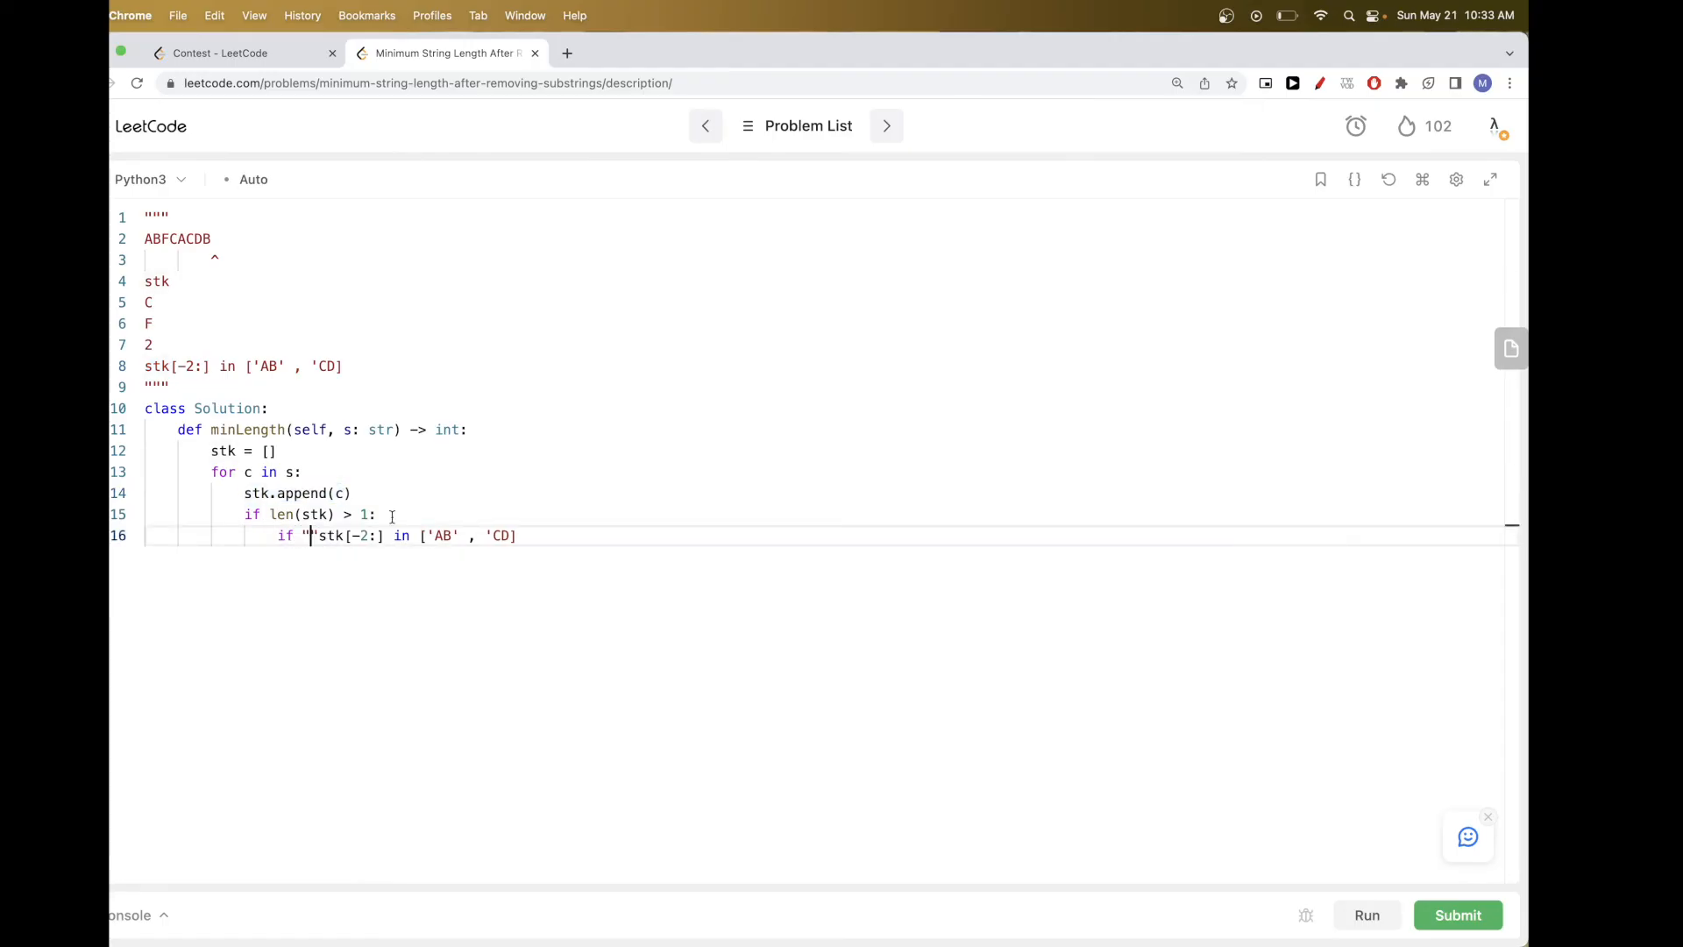
type("\".join")
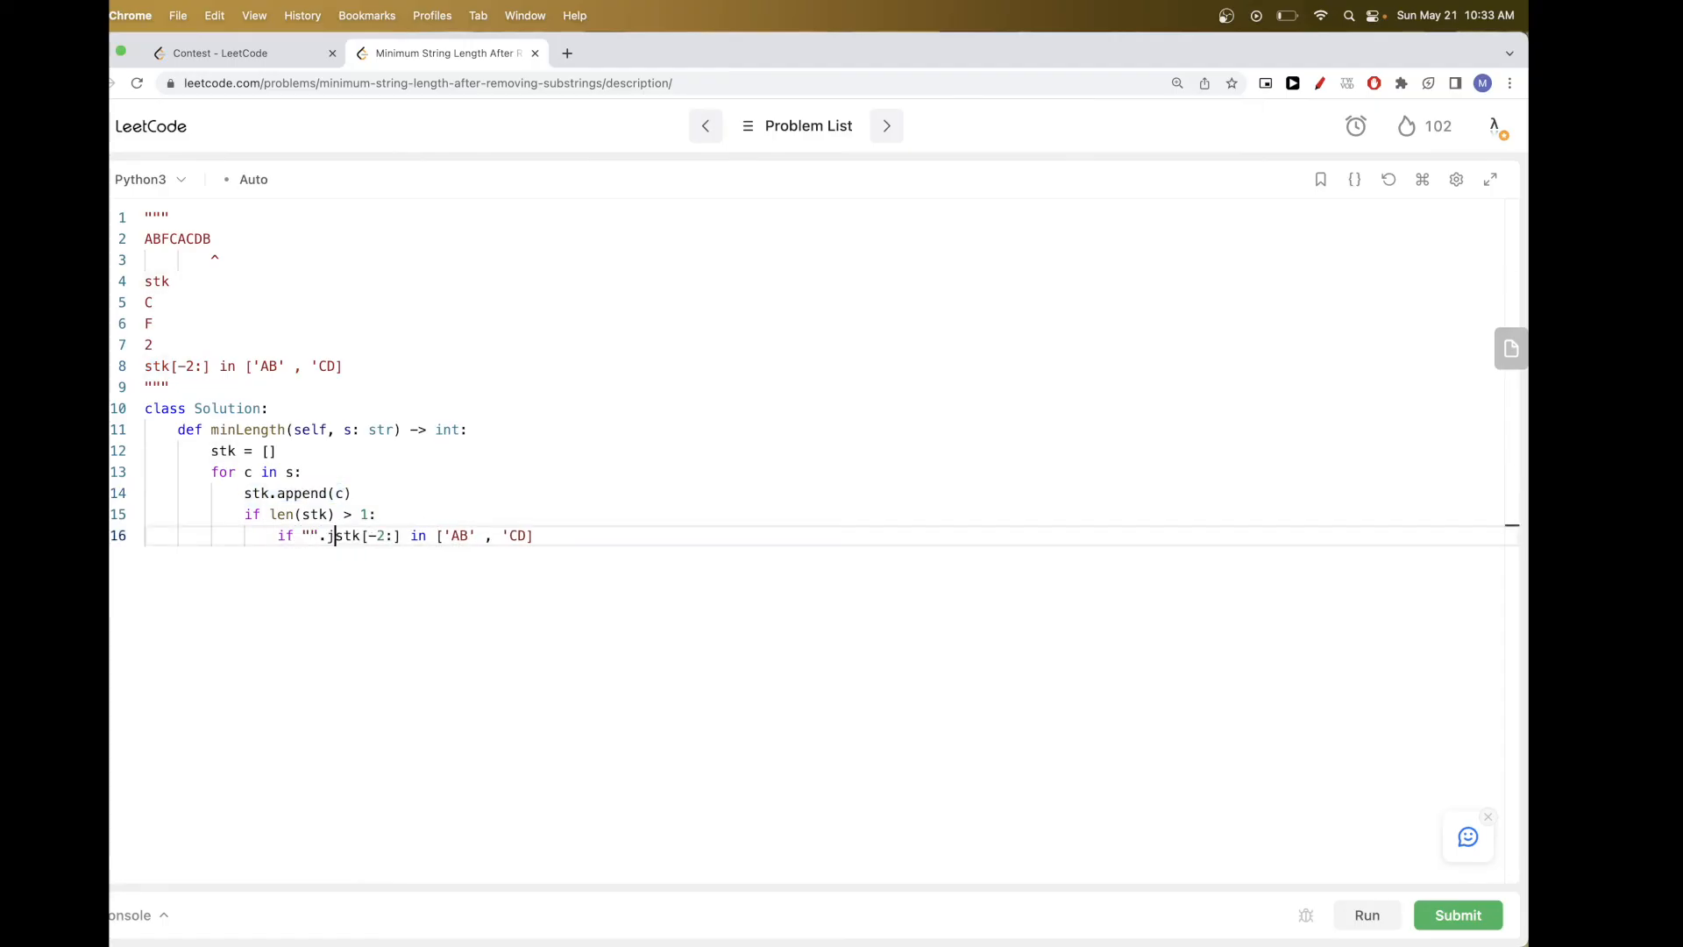
type("(")
key("Right")
key("Right")
key("Right")
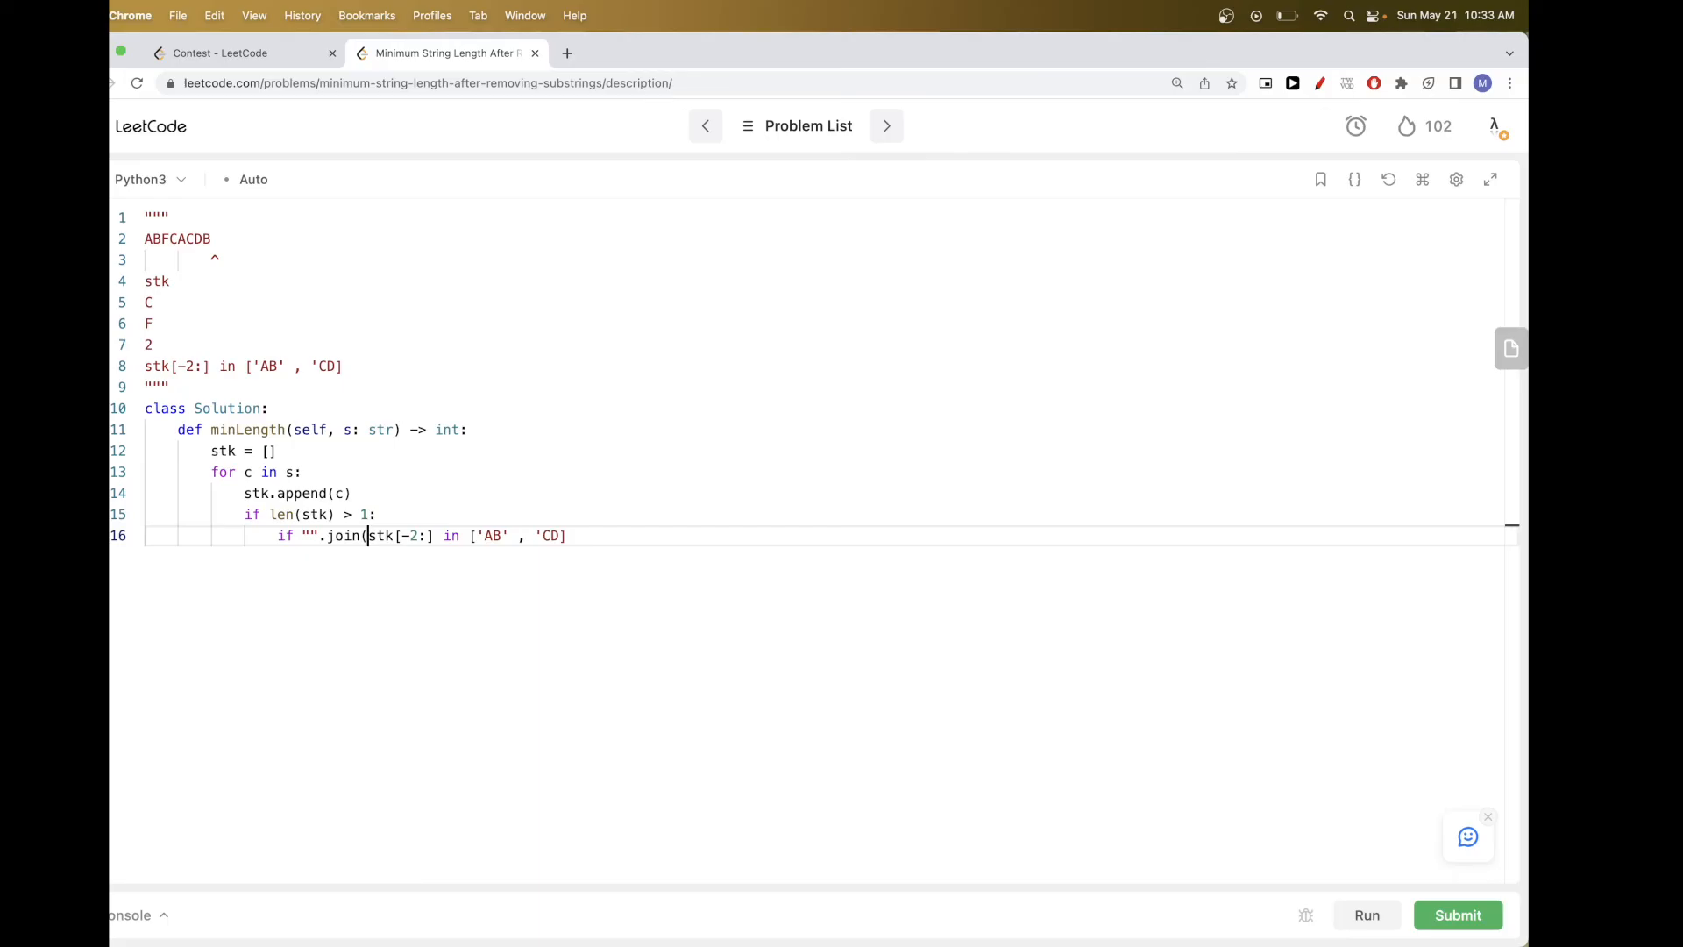
type(")")
type(")")
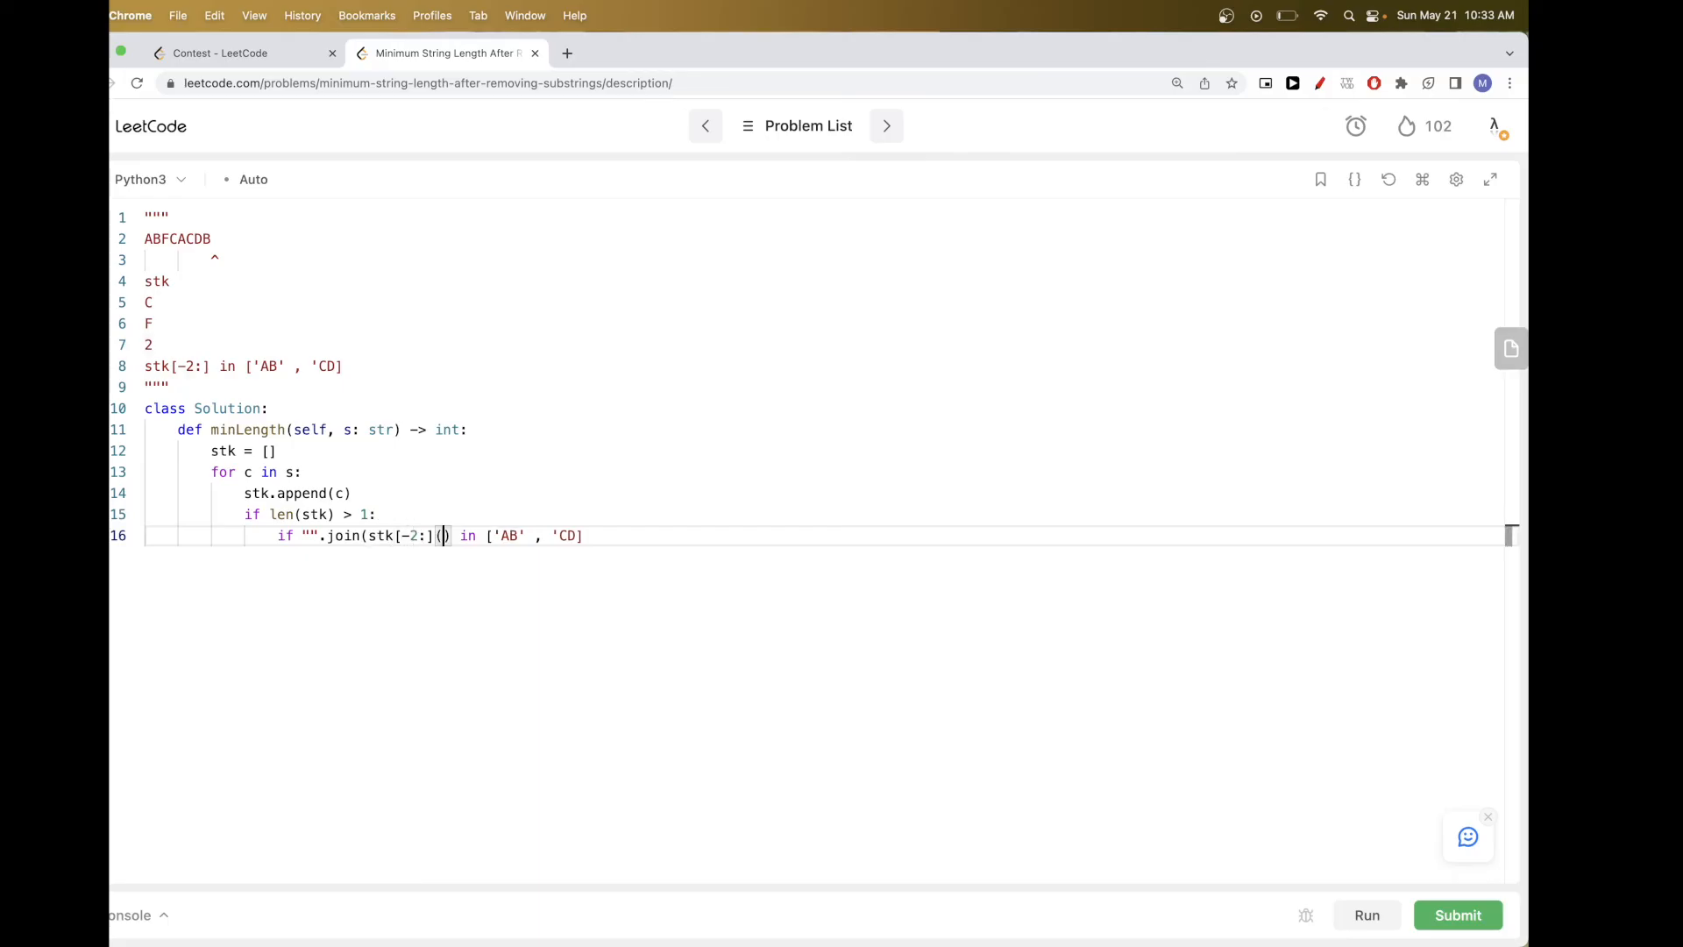
key("End")
type(":")
key("Return")
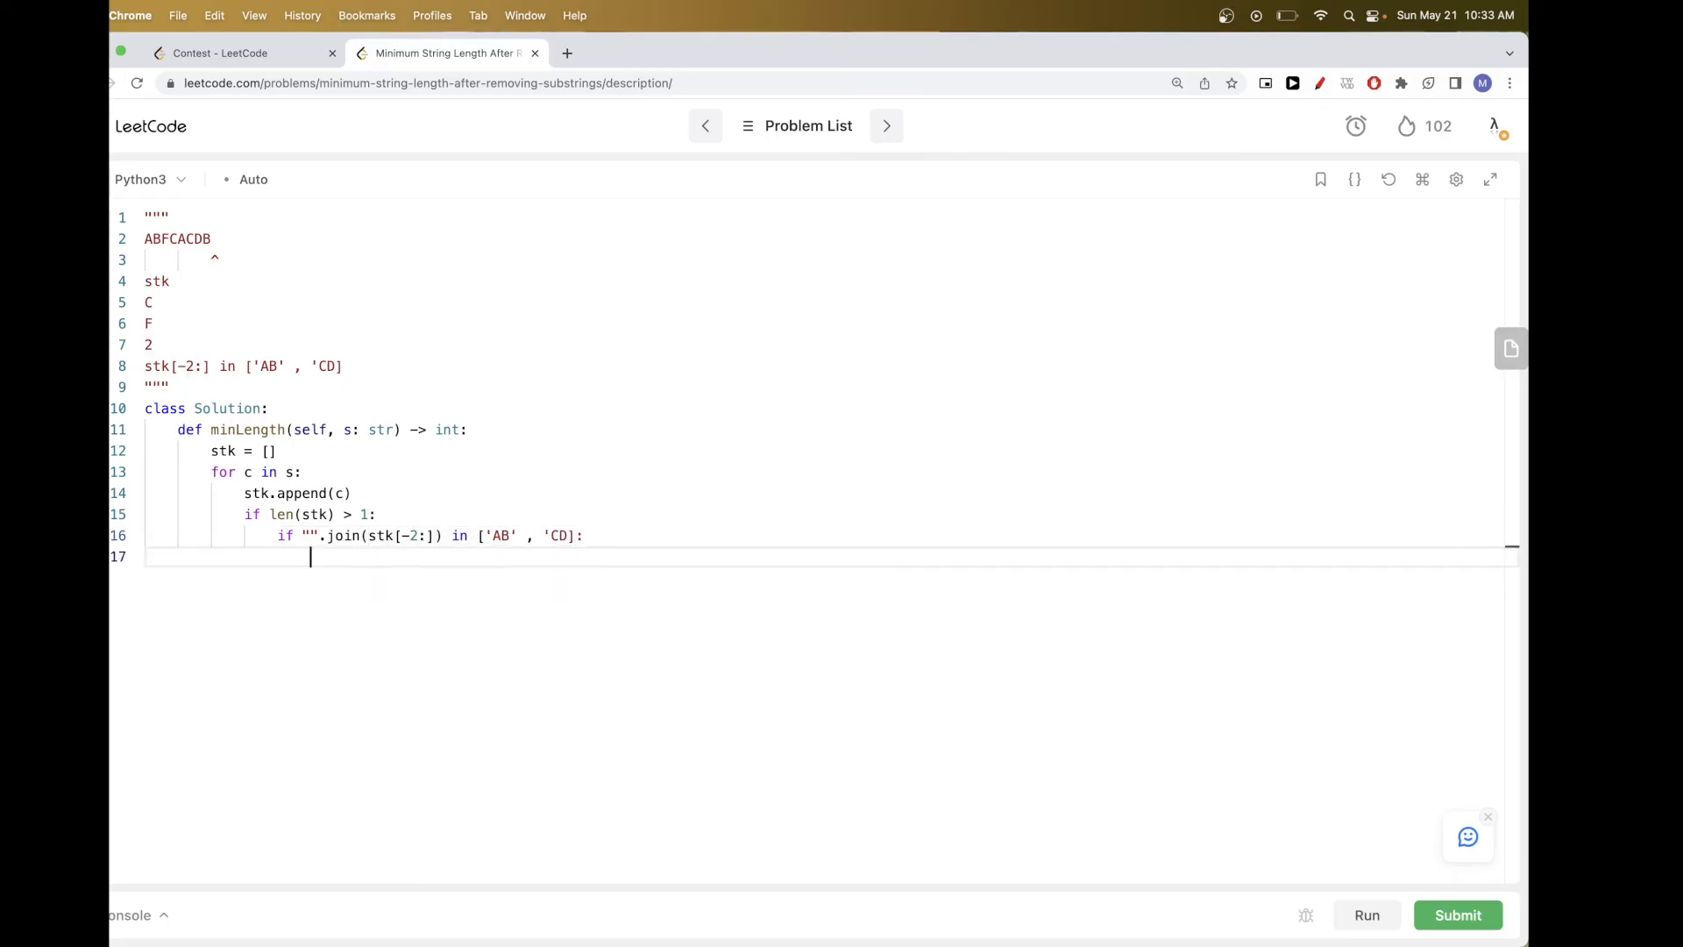
type("stk.")
type("pop()")
key("shift+alt+Down")
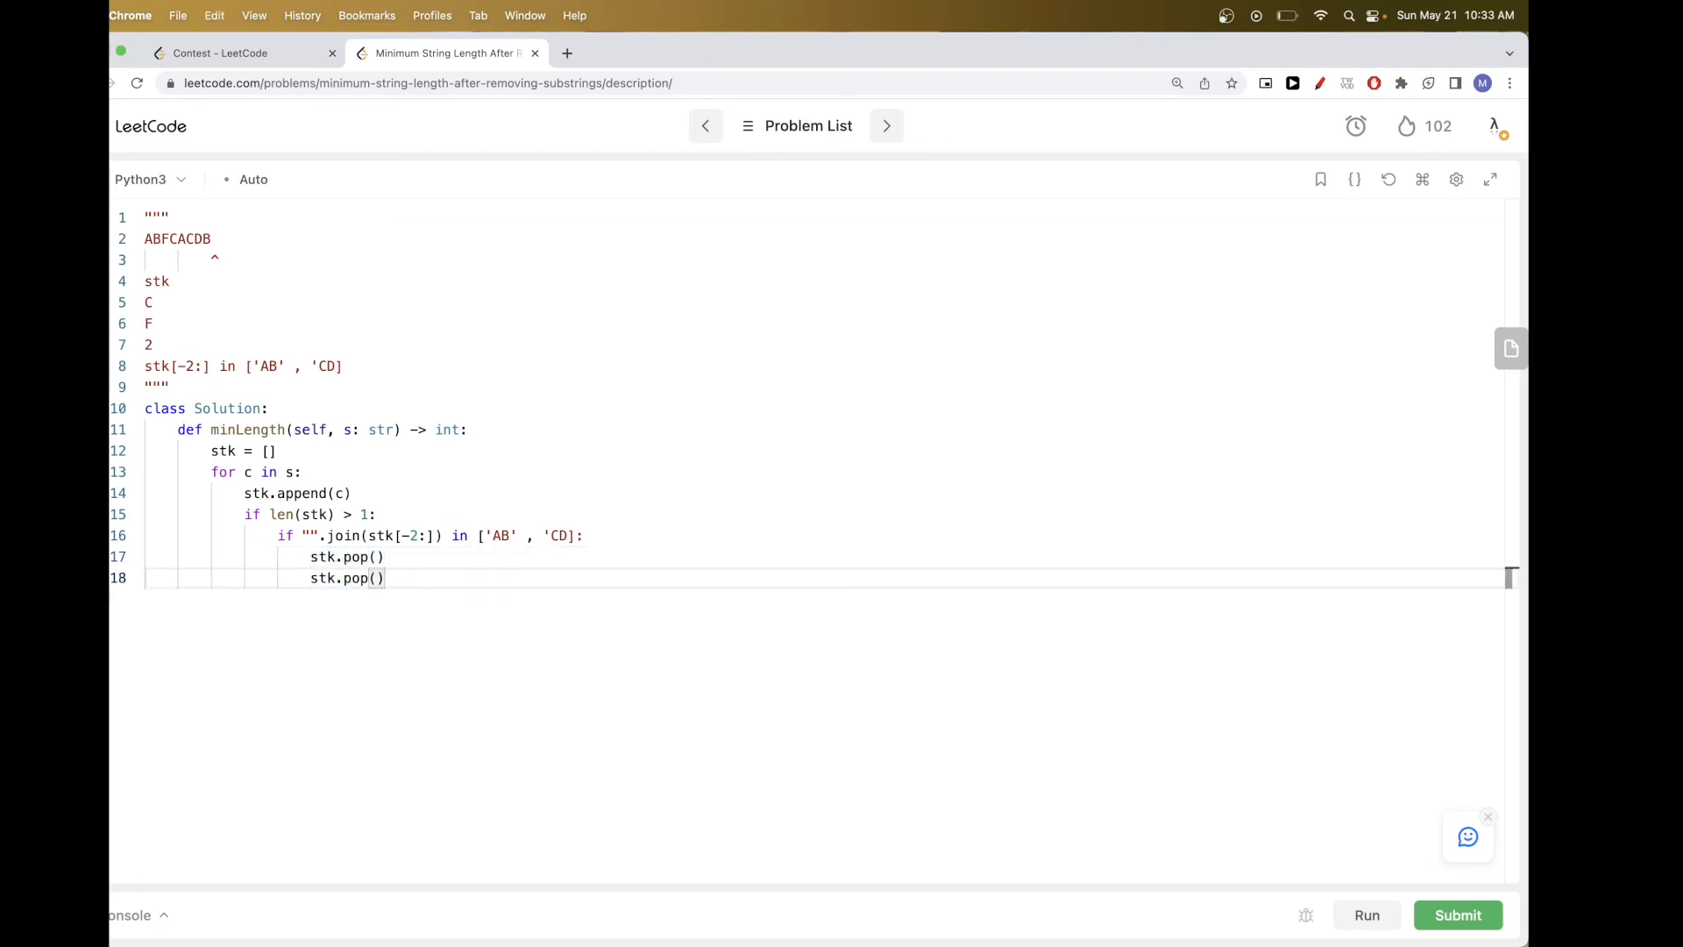
key("Return")
key("BackSpace")
key("BackSpace")
type("ret")
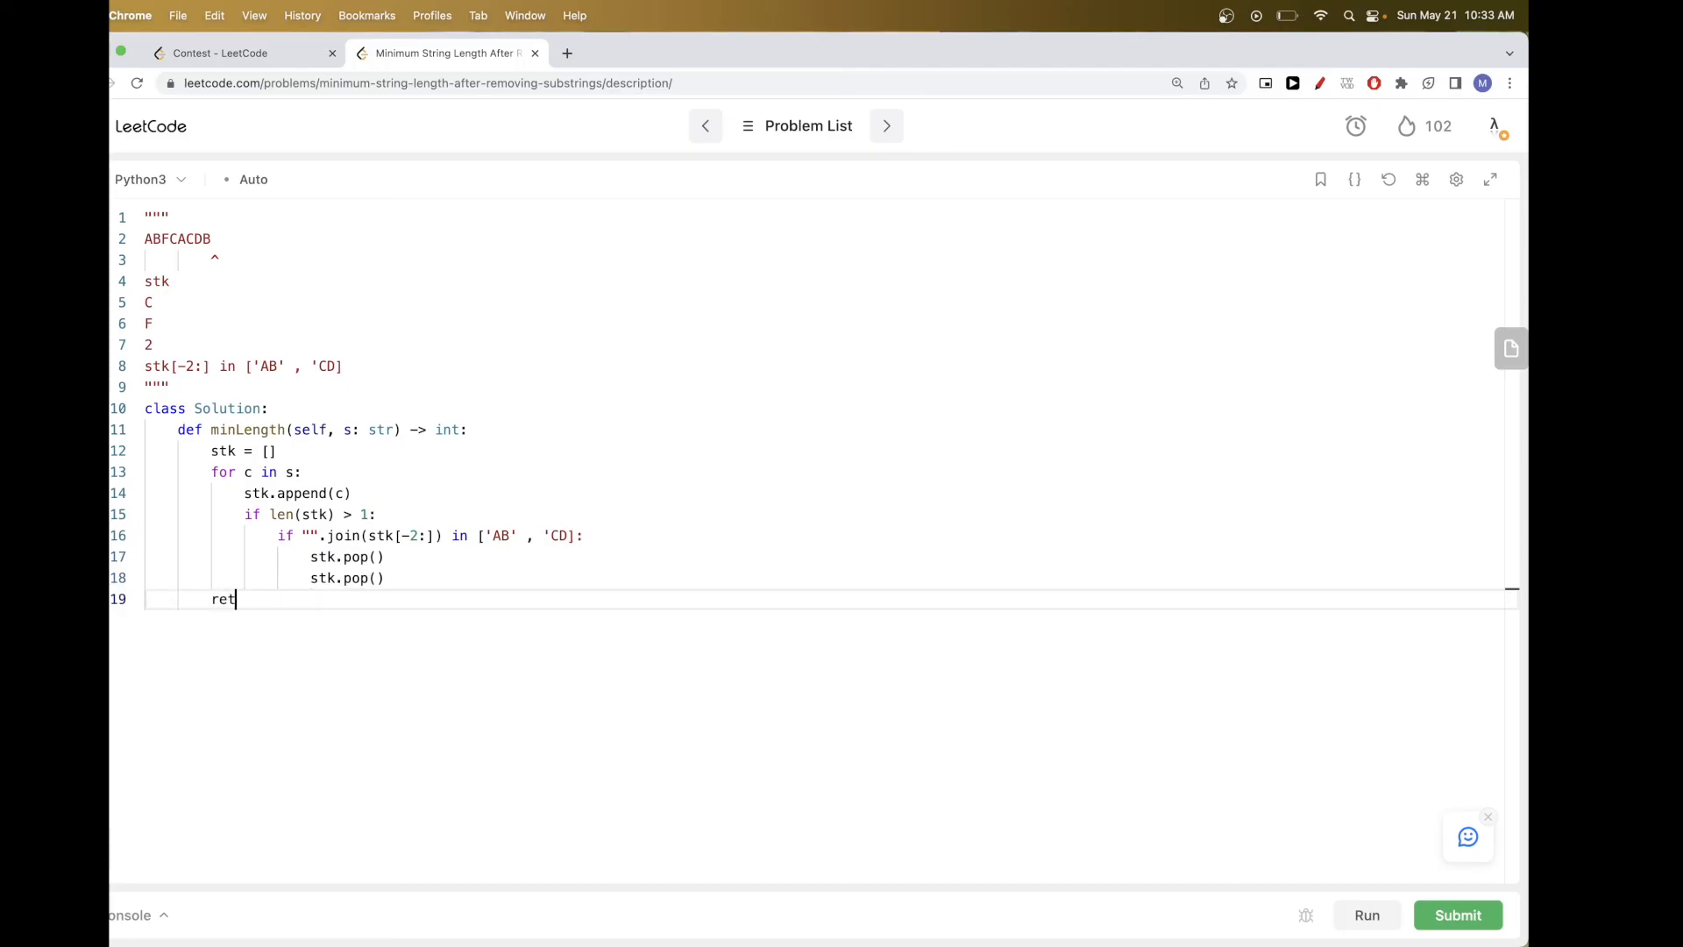
type("urn len(s")
type("tk")
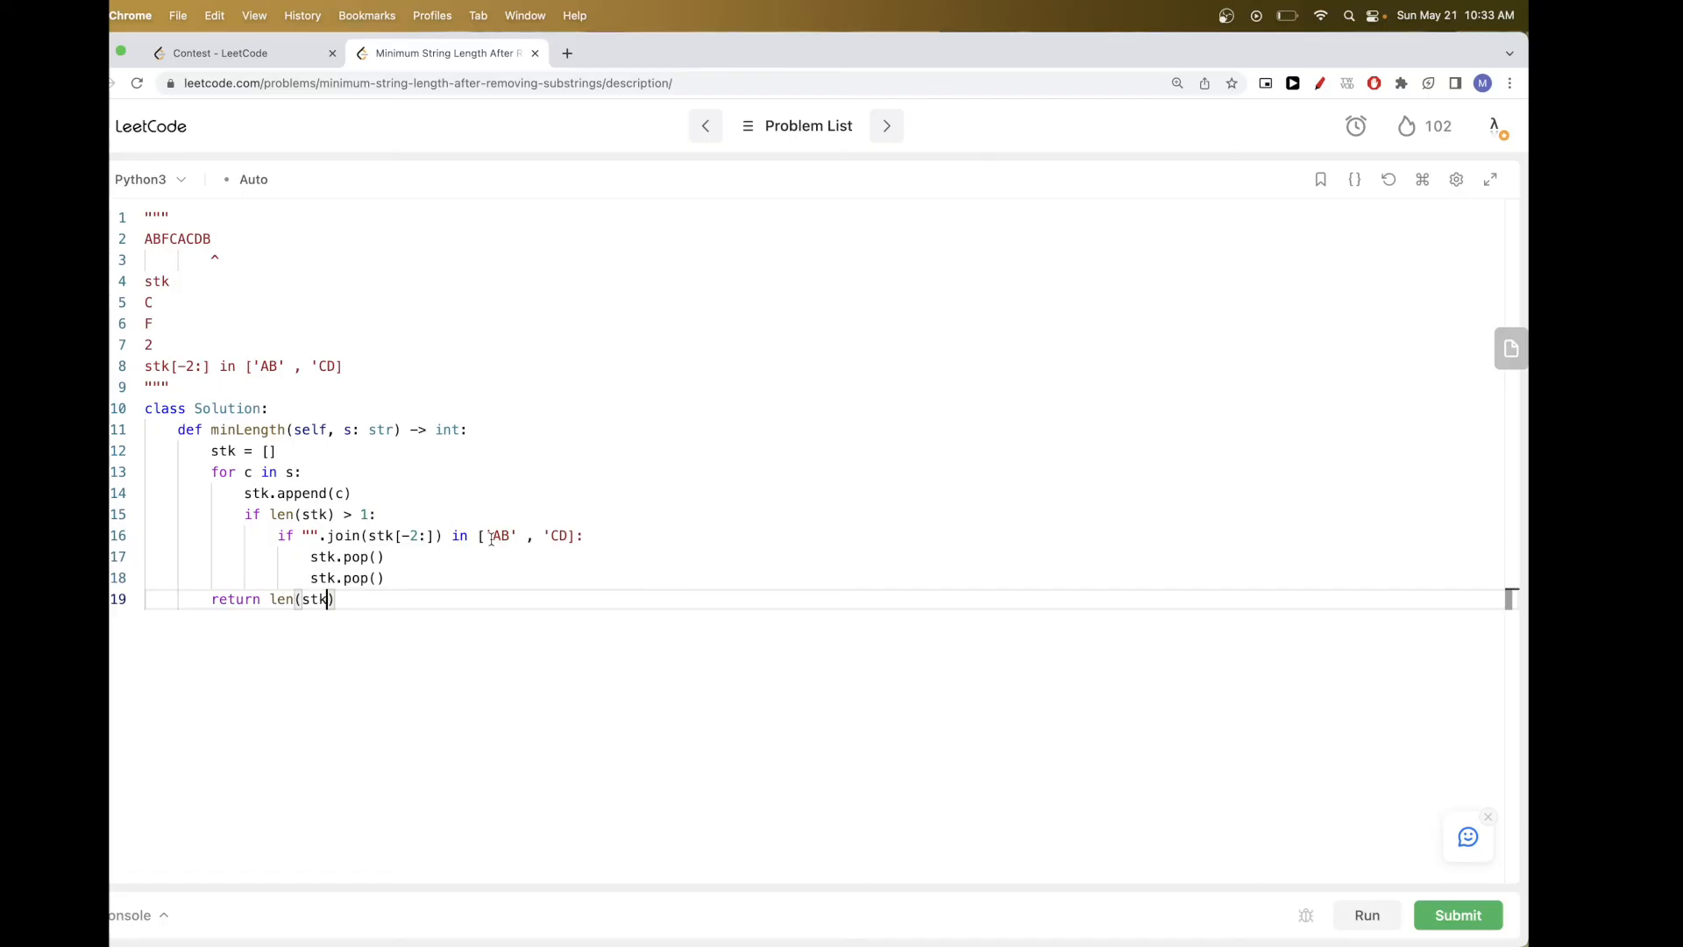
- Run the tests, close the missing quote after CD, rerun, then submit and get the solution accepted
left_click(1367, 915)
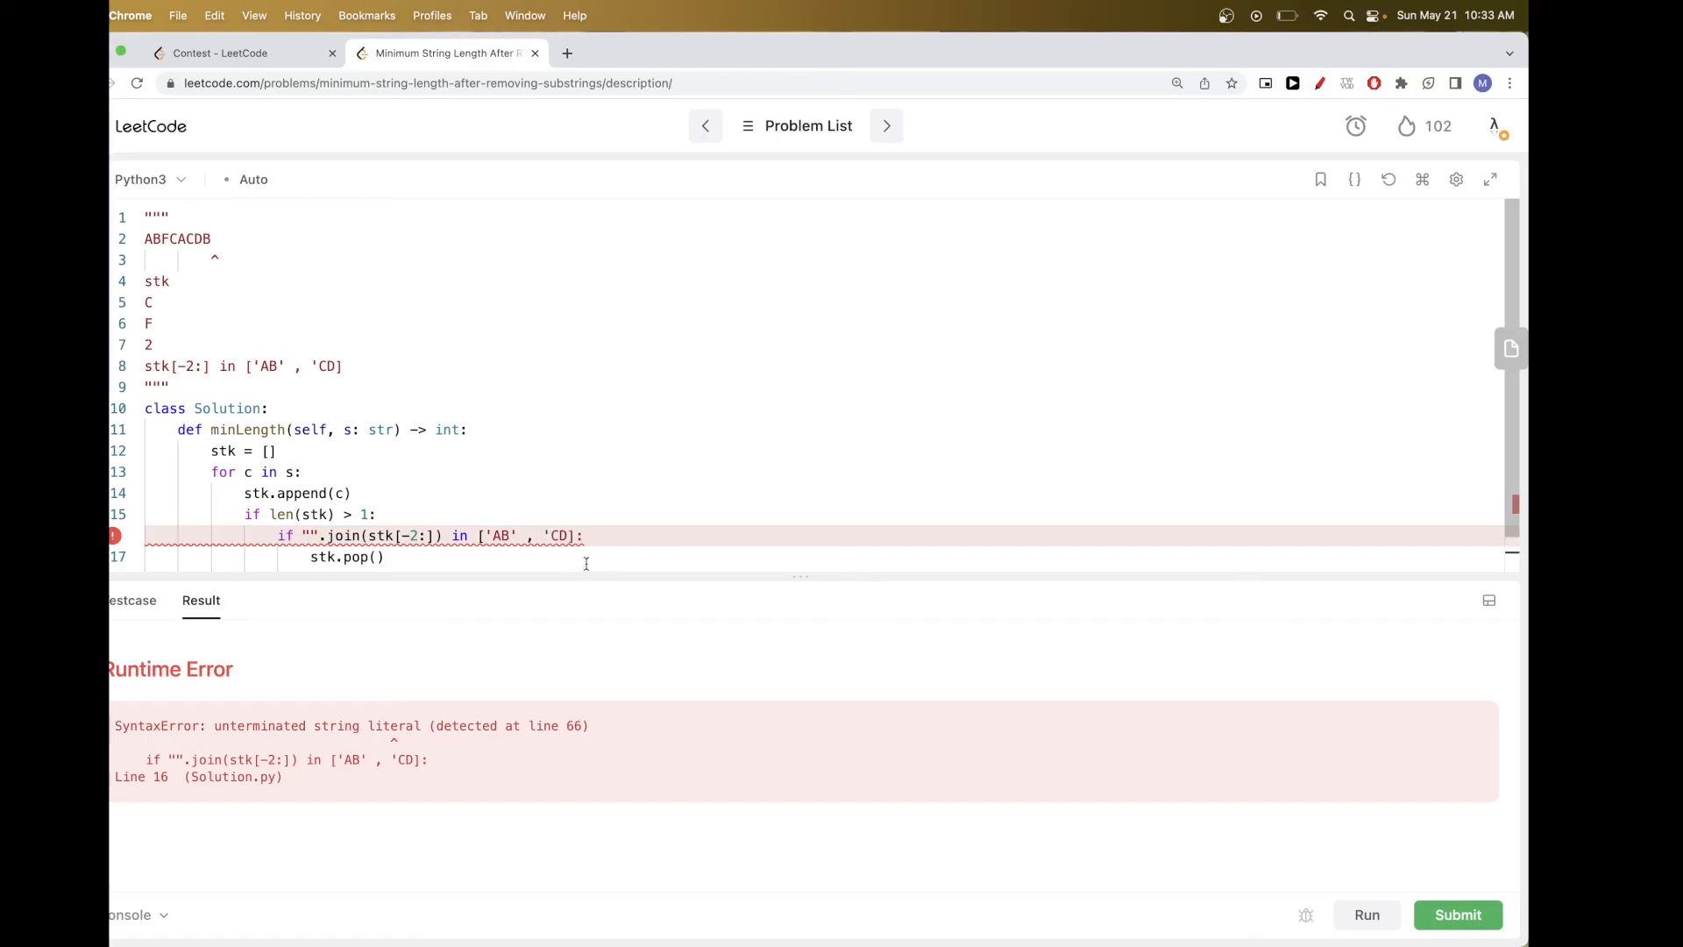
type("'")
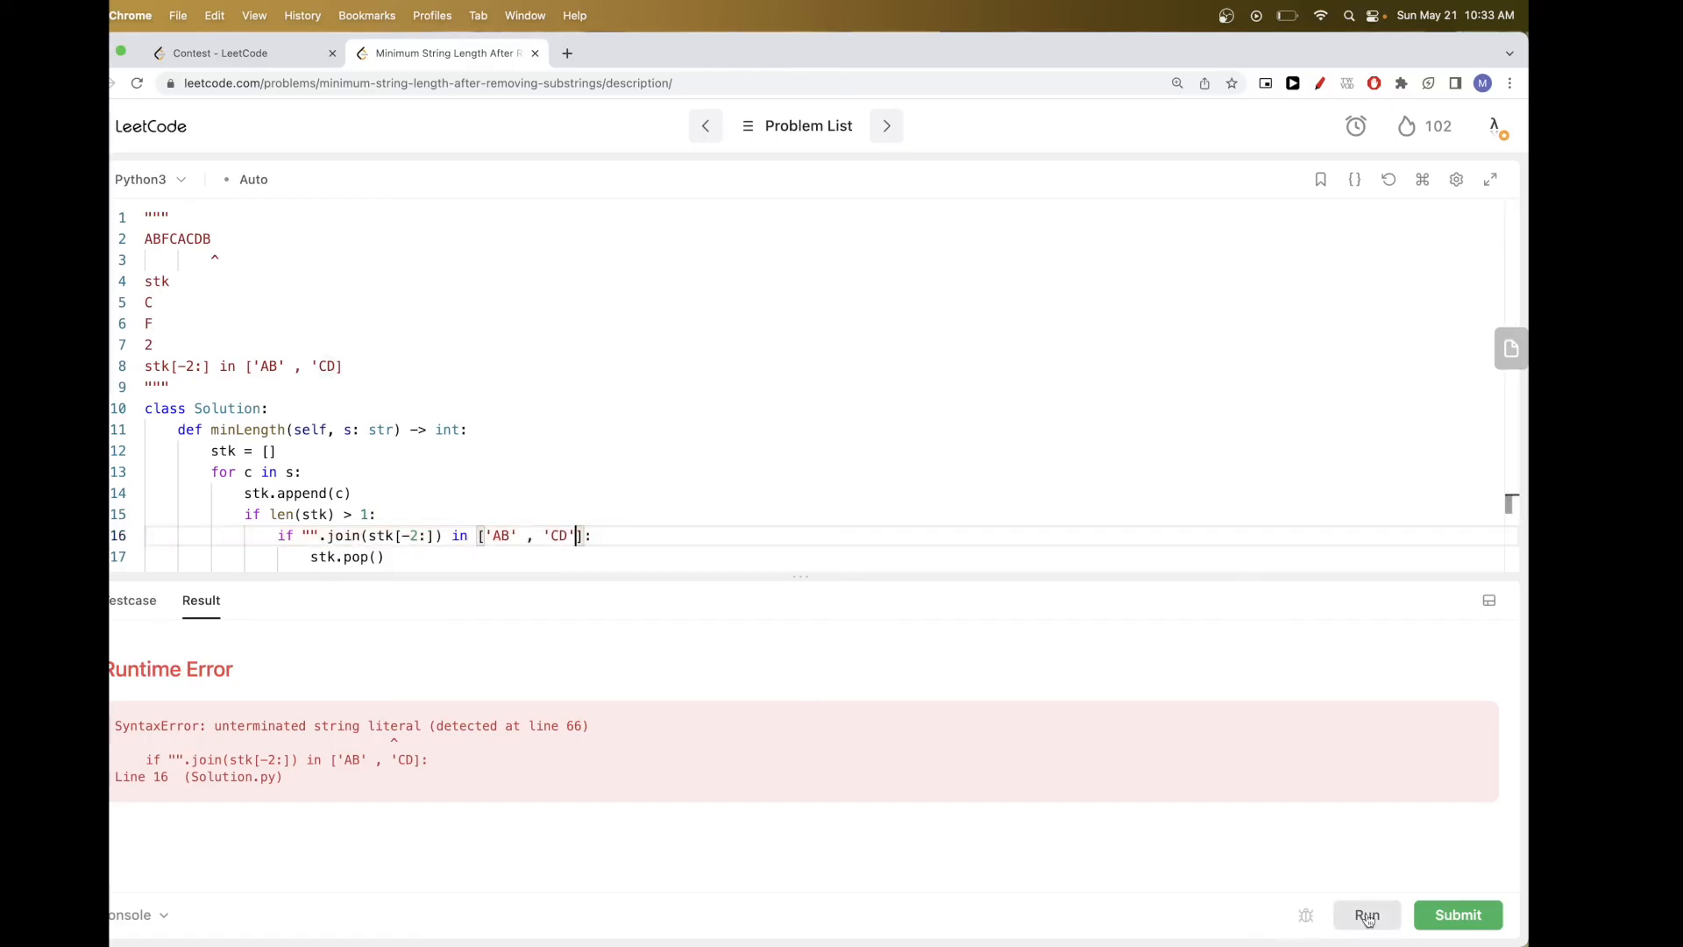
left_click(1366, 915)
left_click(339, 365)
type("'")
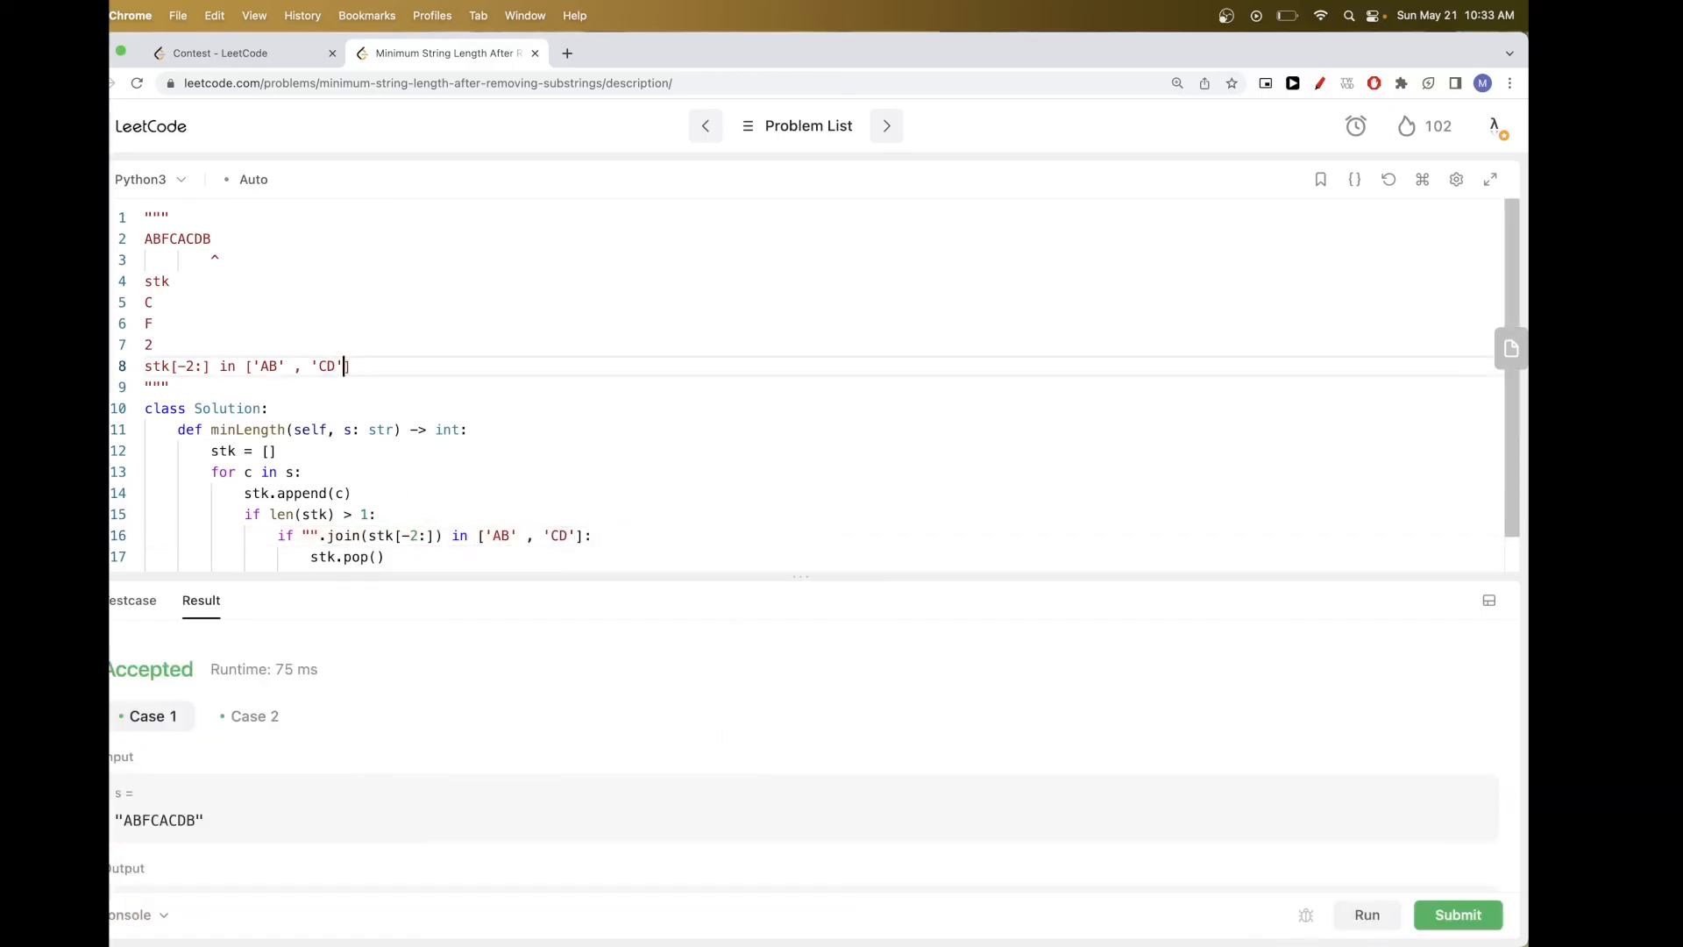
left_click(1458, 914)
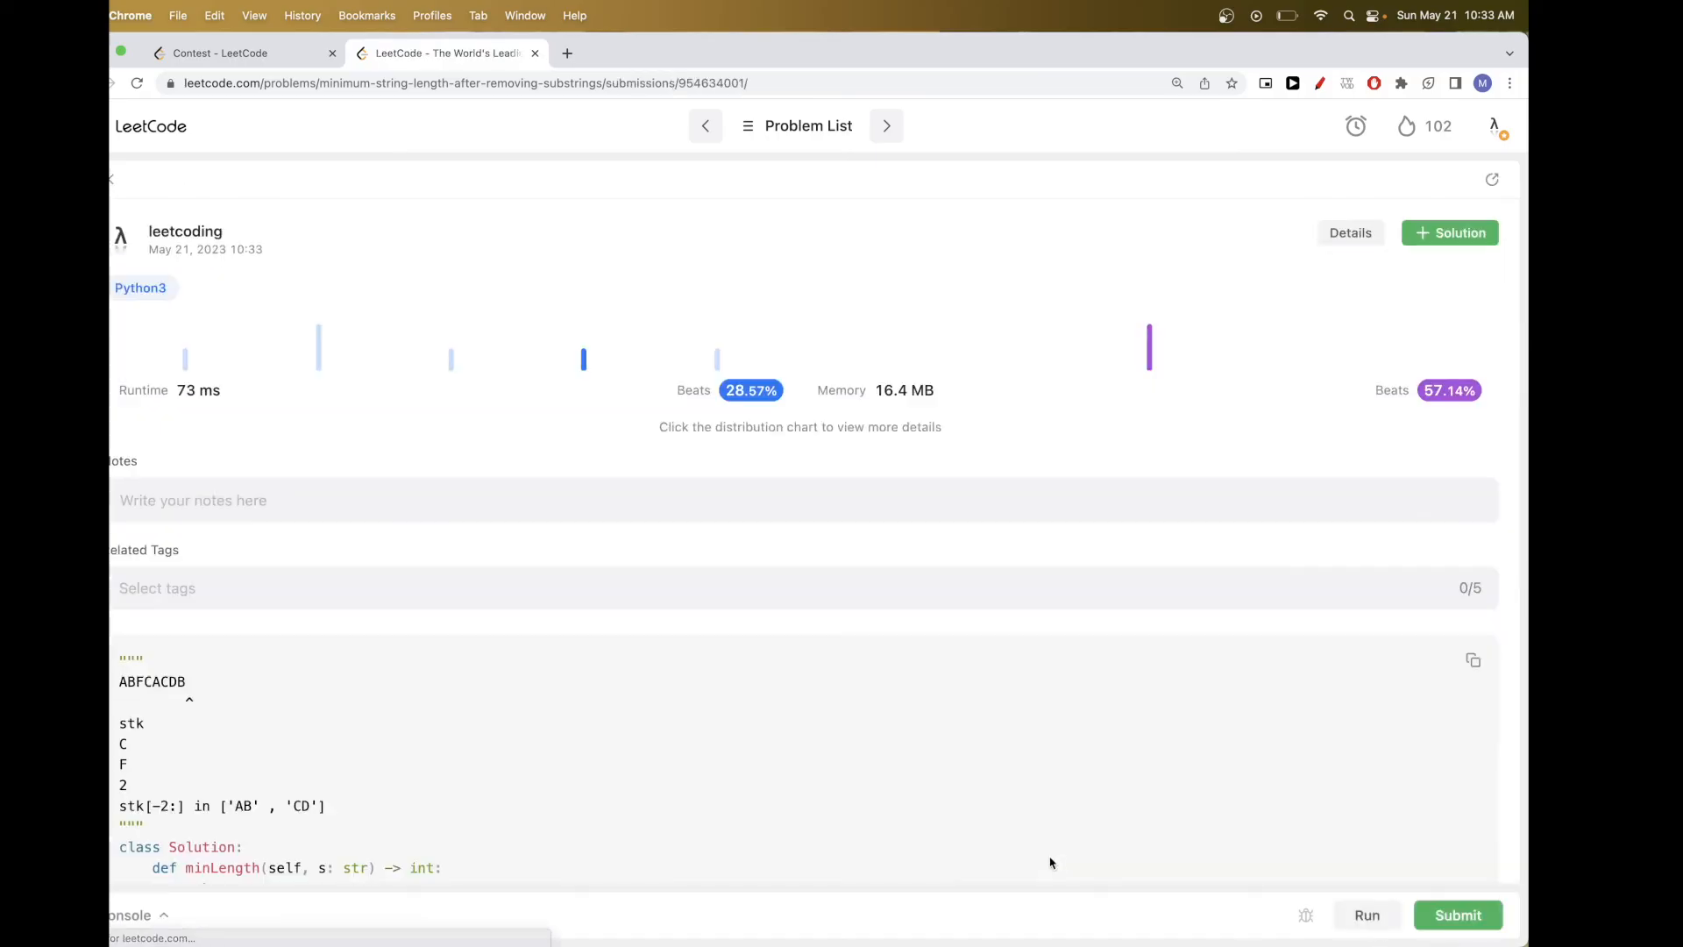
scroll(935, 848, "down", 5)
scroll(935, 848, "up", 5)
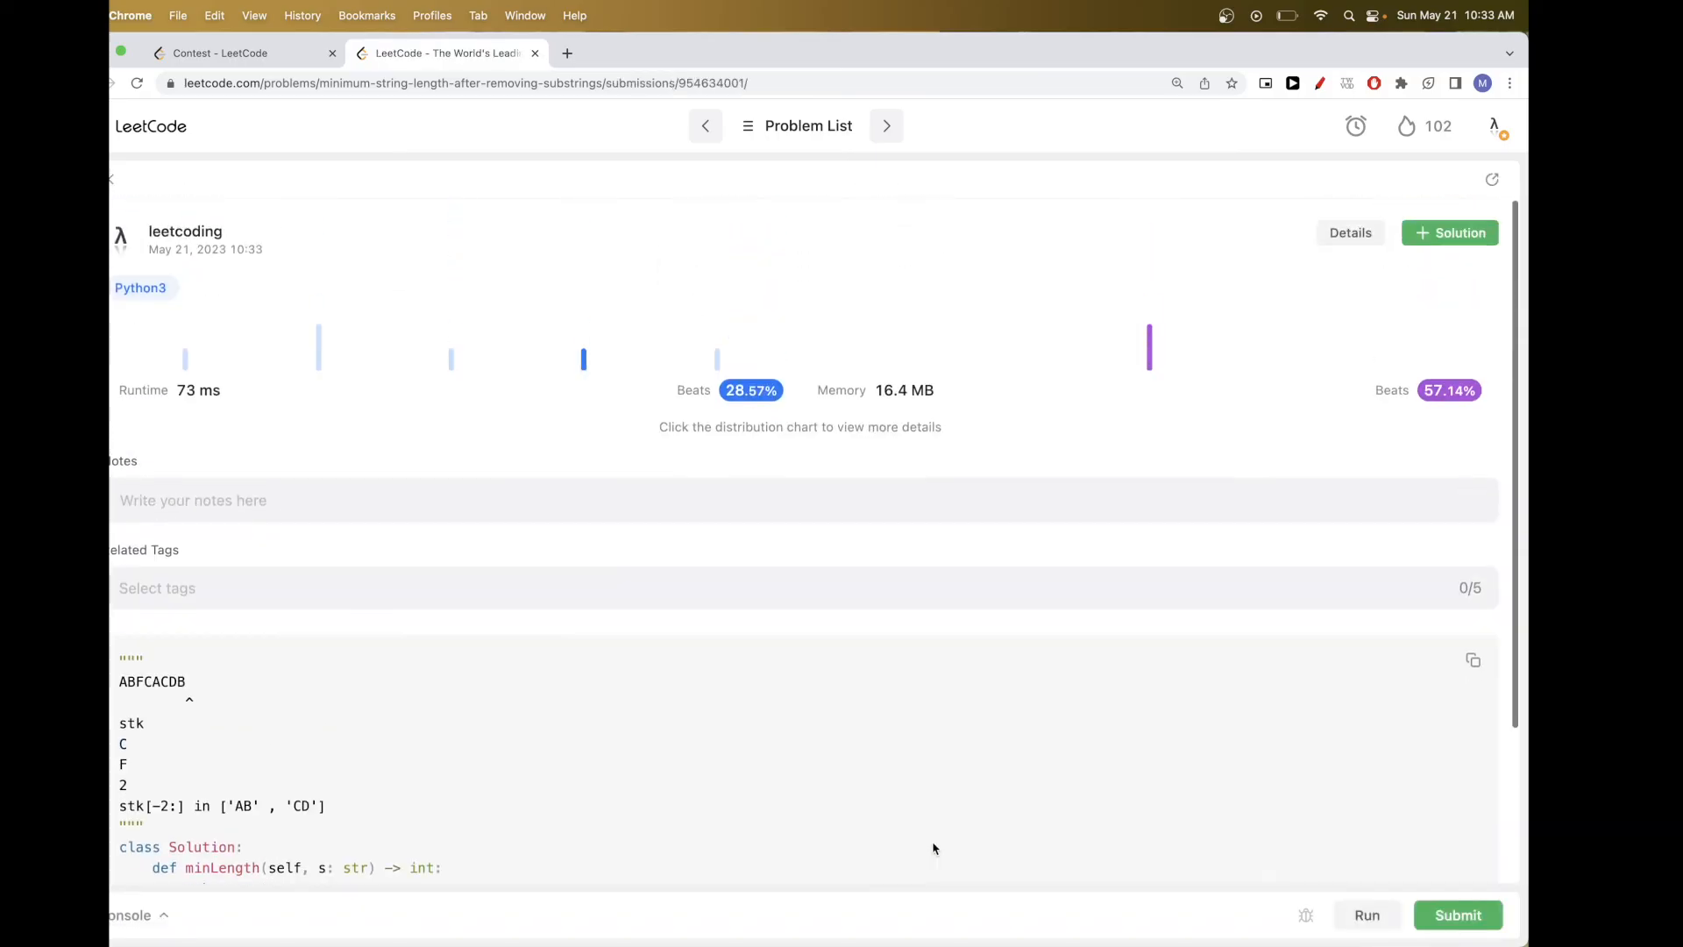
key("alt+Left")
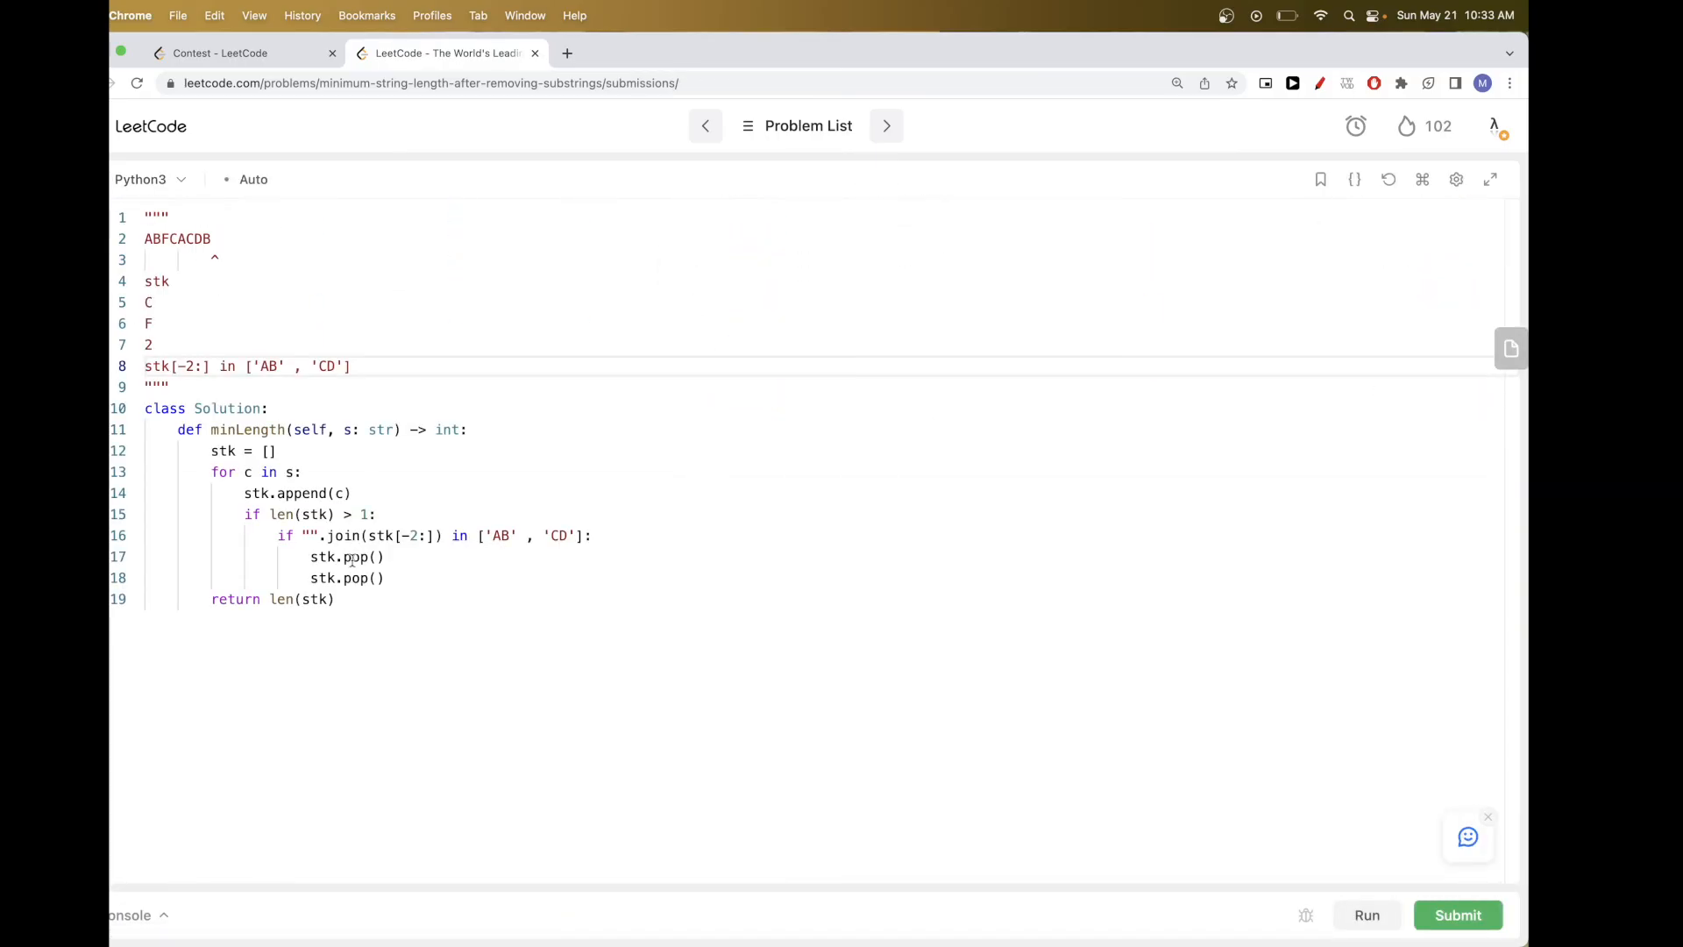
left_click_drag(194, 445, 388, 579)
left_click(388, 579)
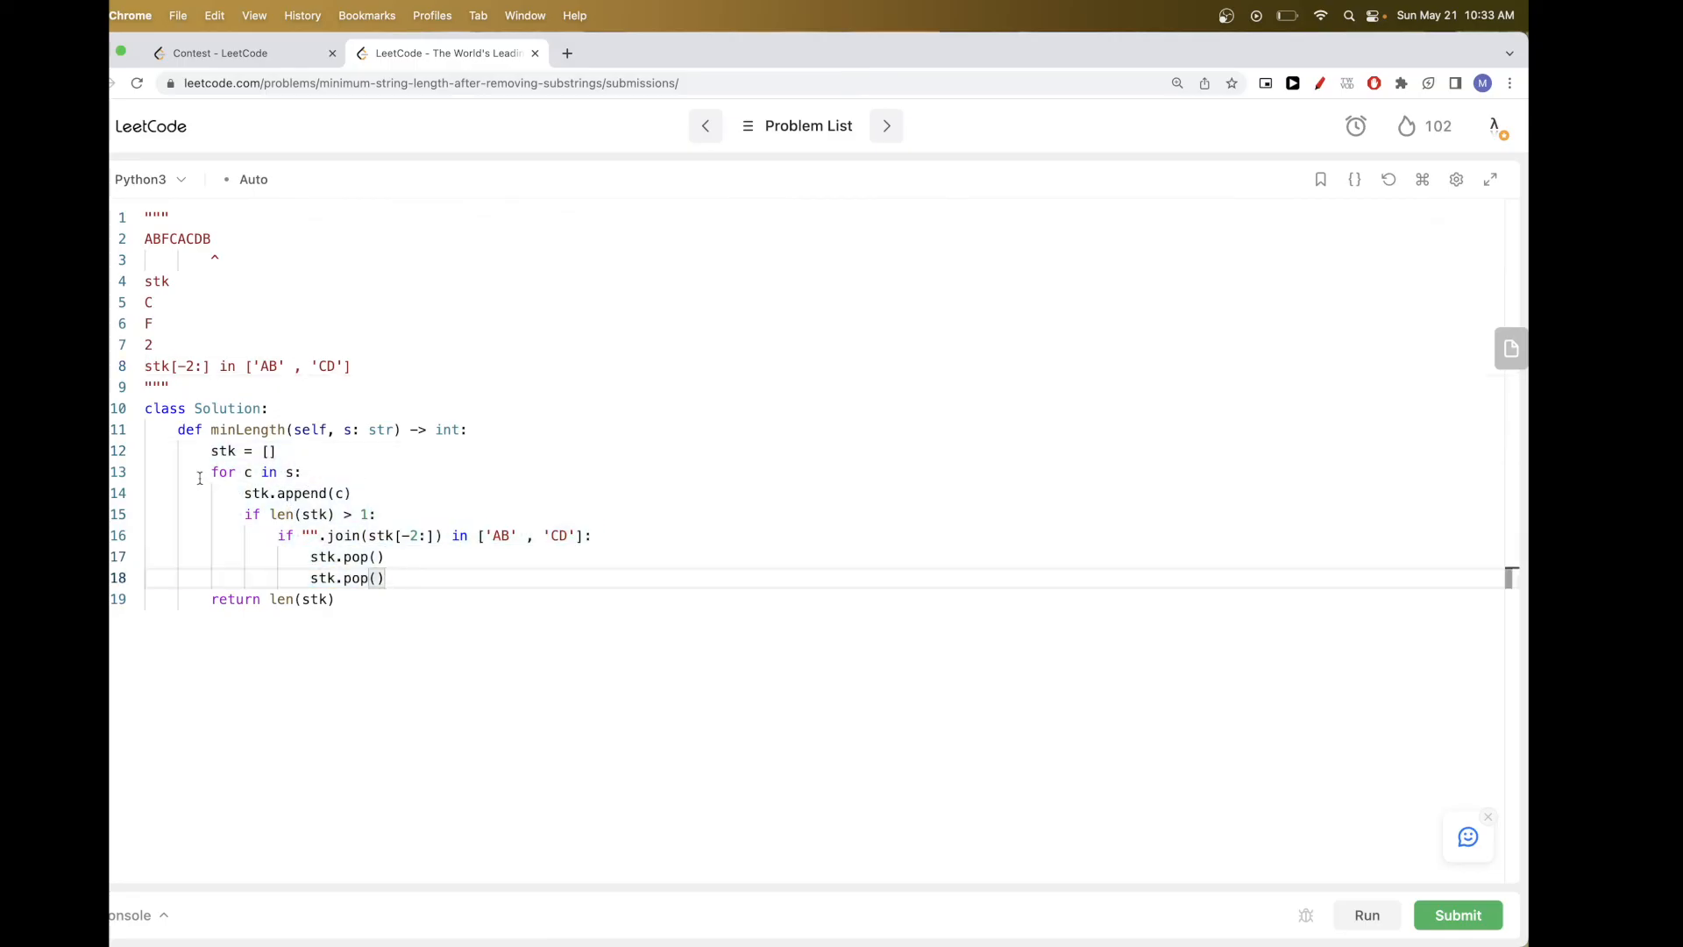
left_click_drag(198, 475, 305, 474)
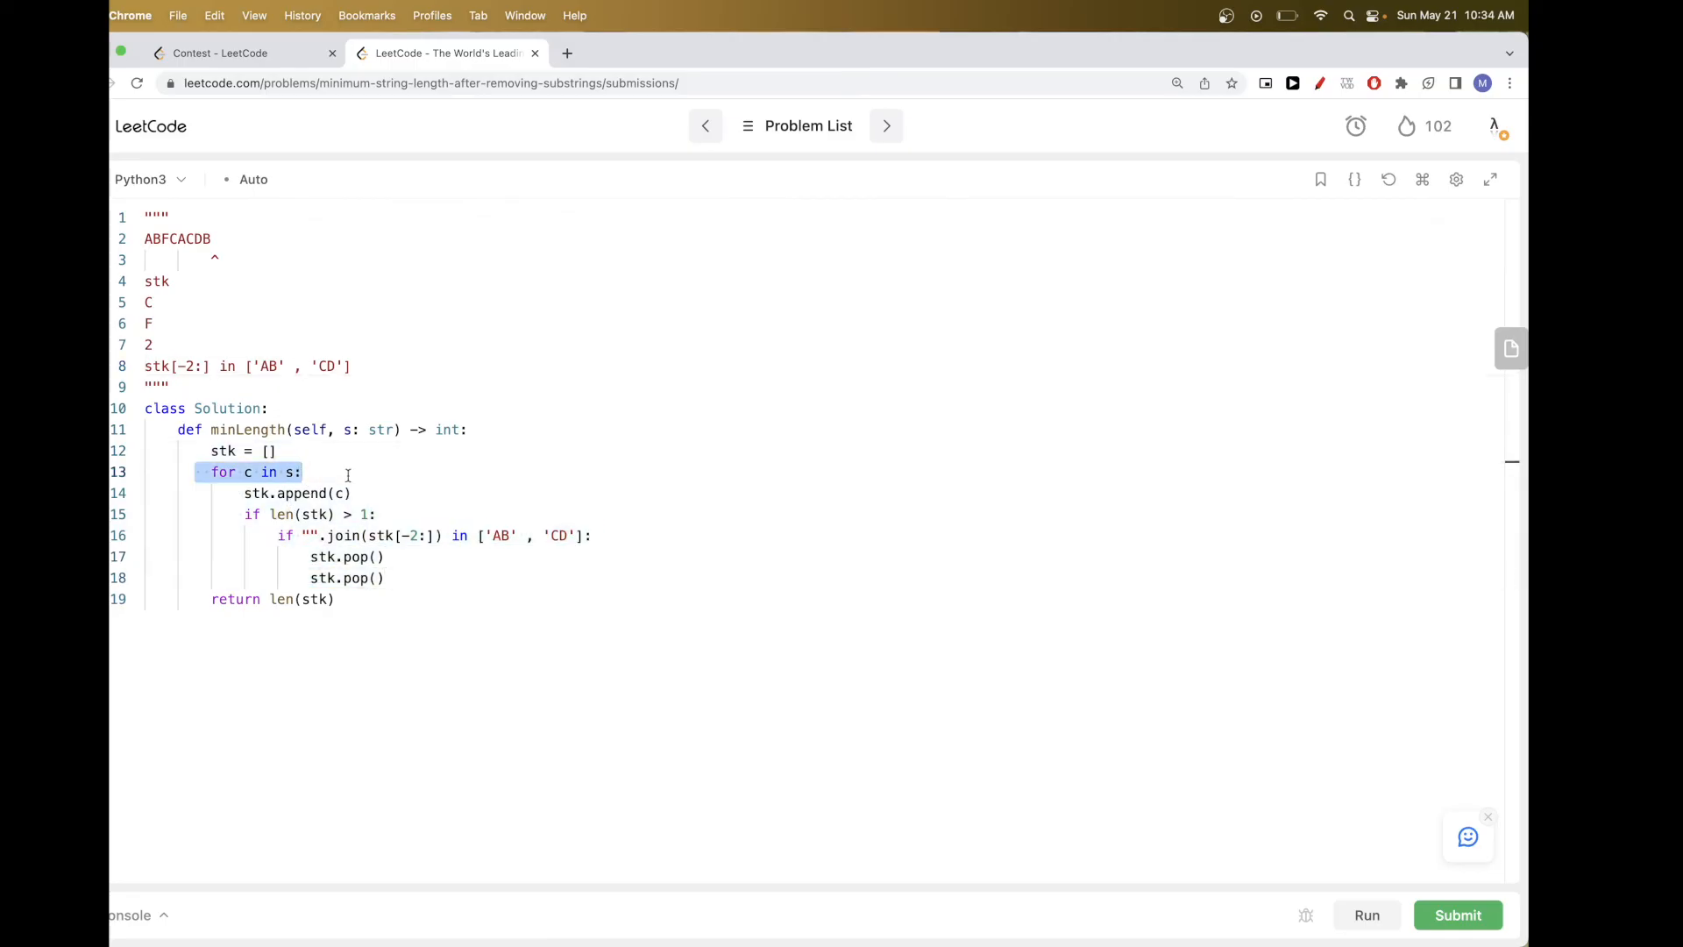
mouse_move(313, 550)
left_mouse_down()
mouse_move(395, 579)
mouse_move(473, 535)
left_mouse_up()
left_click(401, 592)
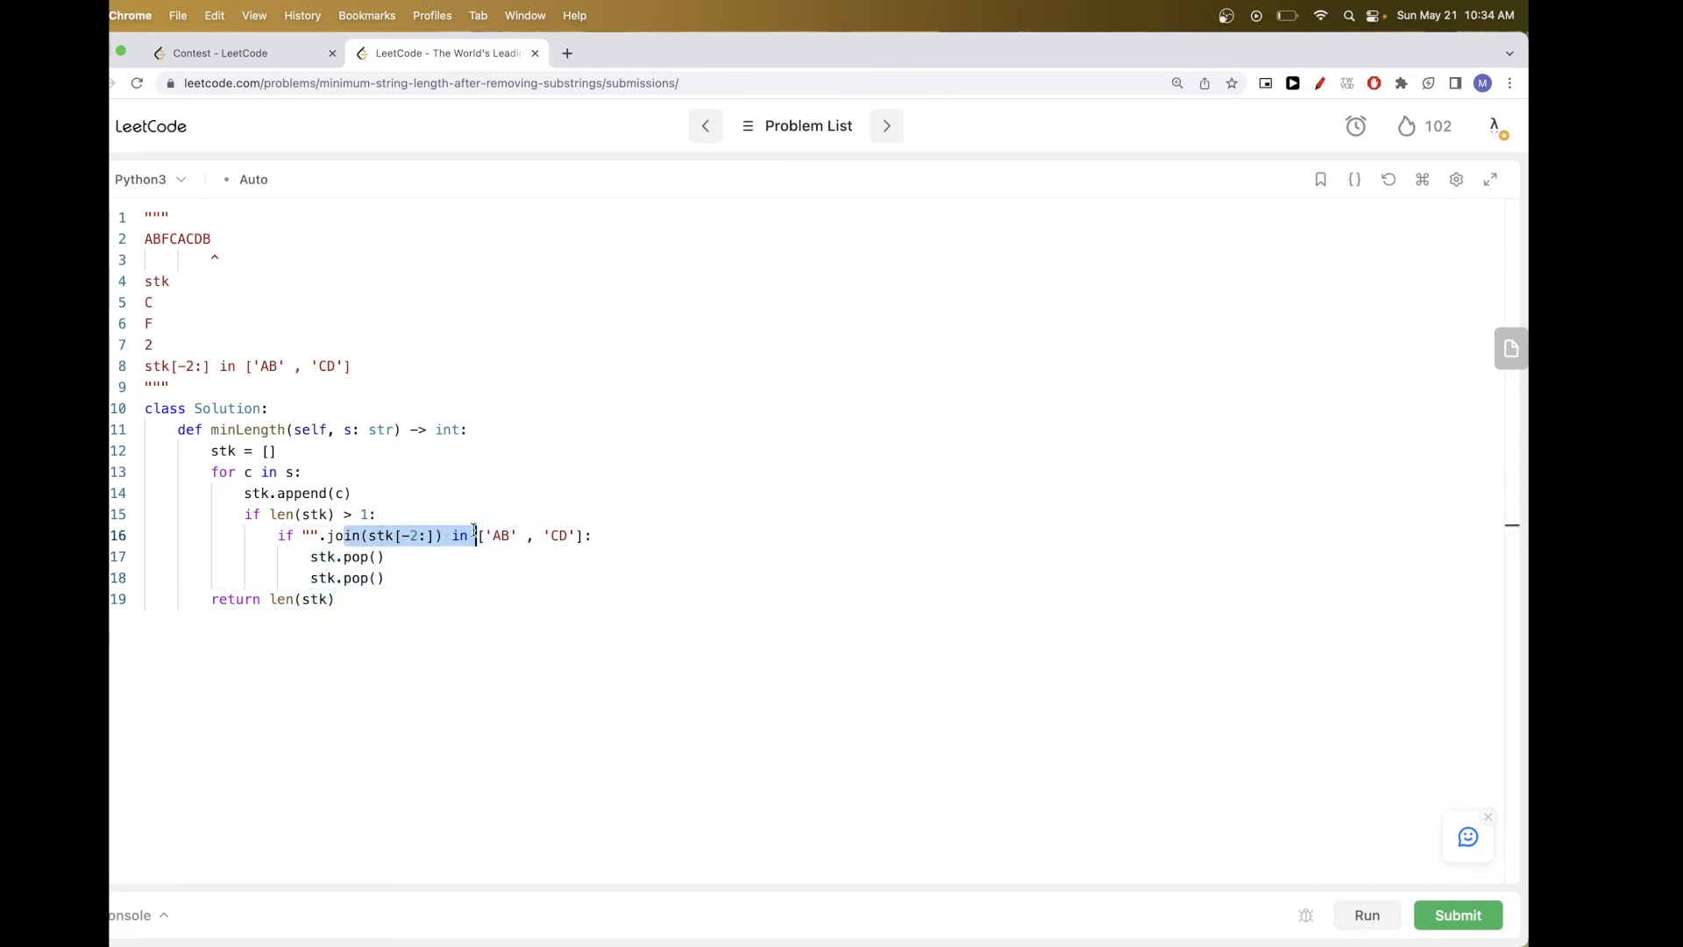
left_click(401, 535)
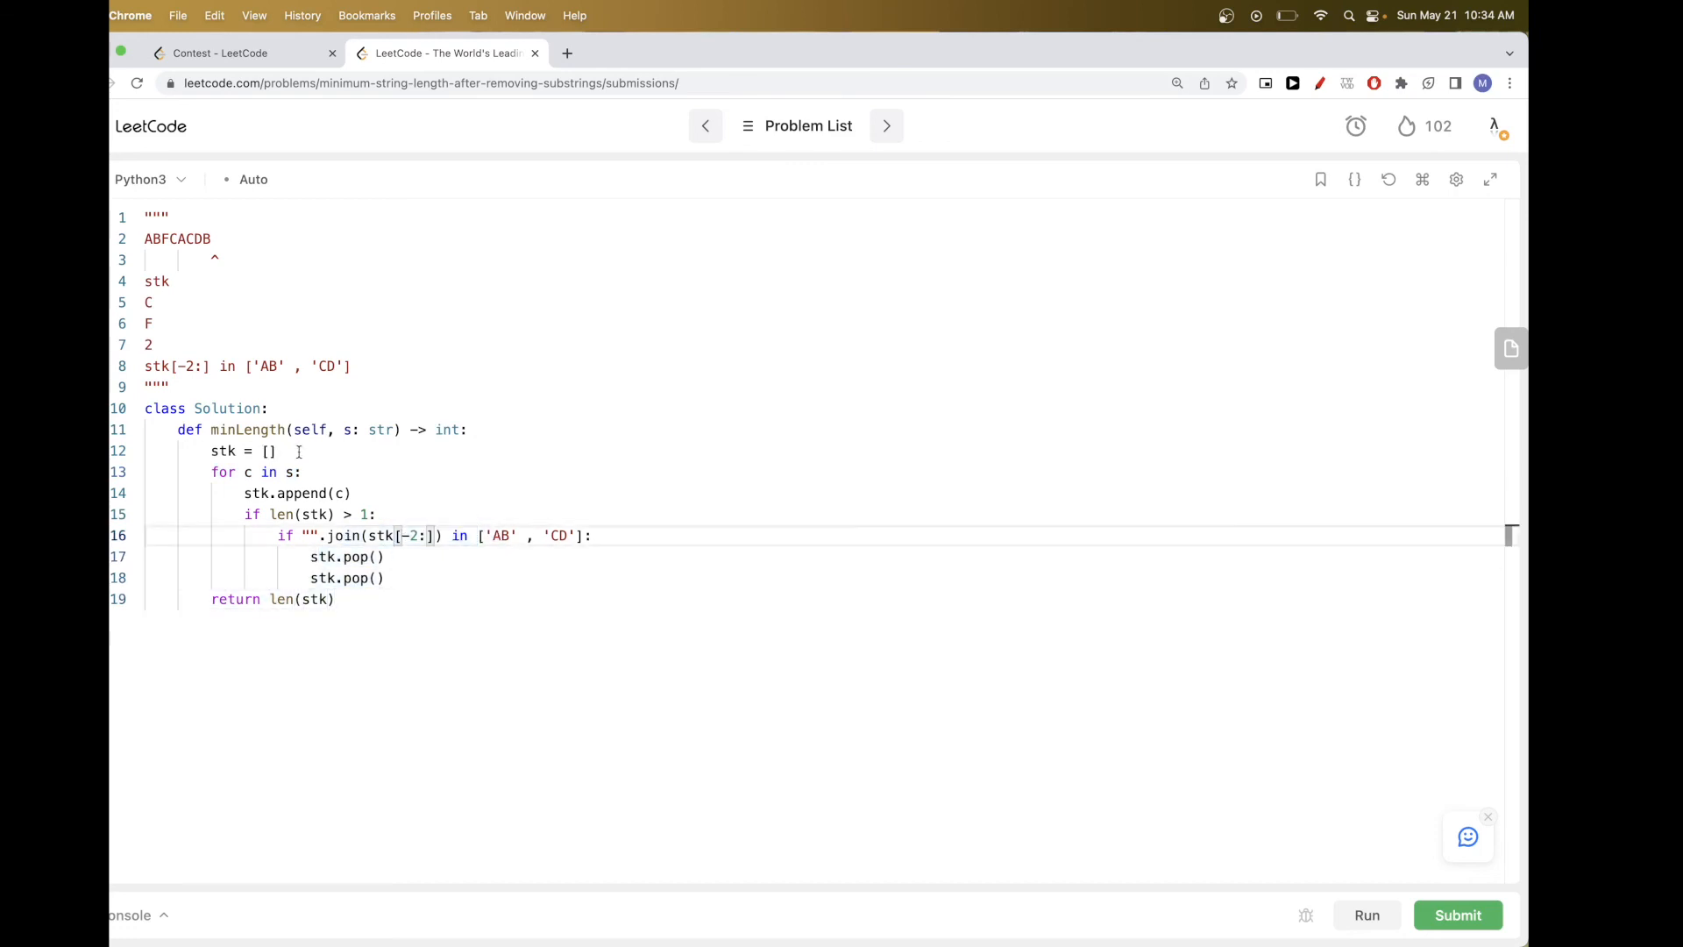
left_click_drag(210, 471, 399, 591)
left_click(400, 592)
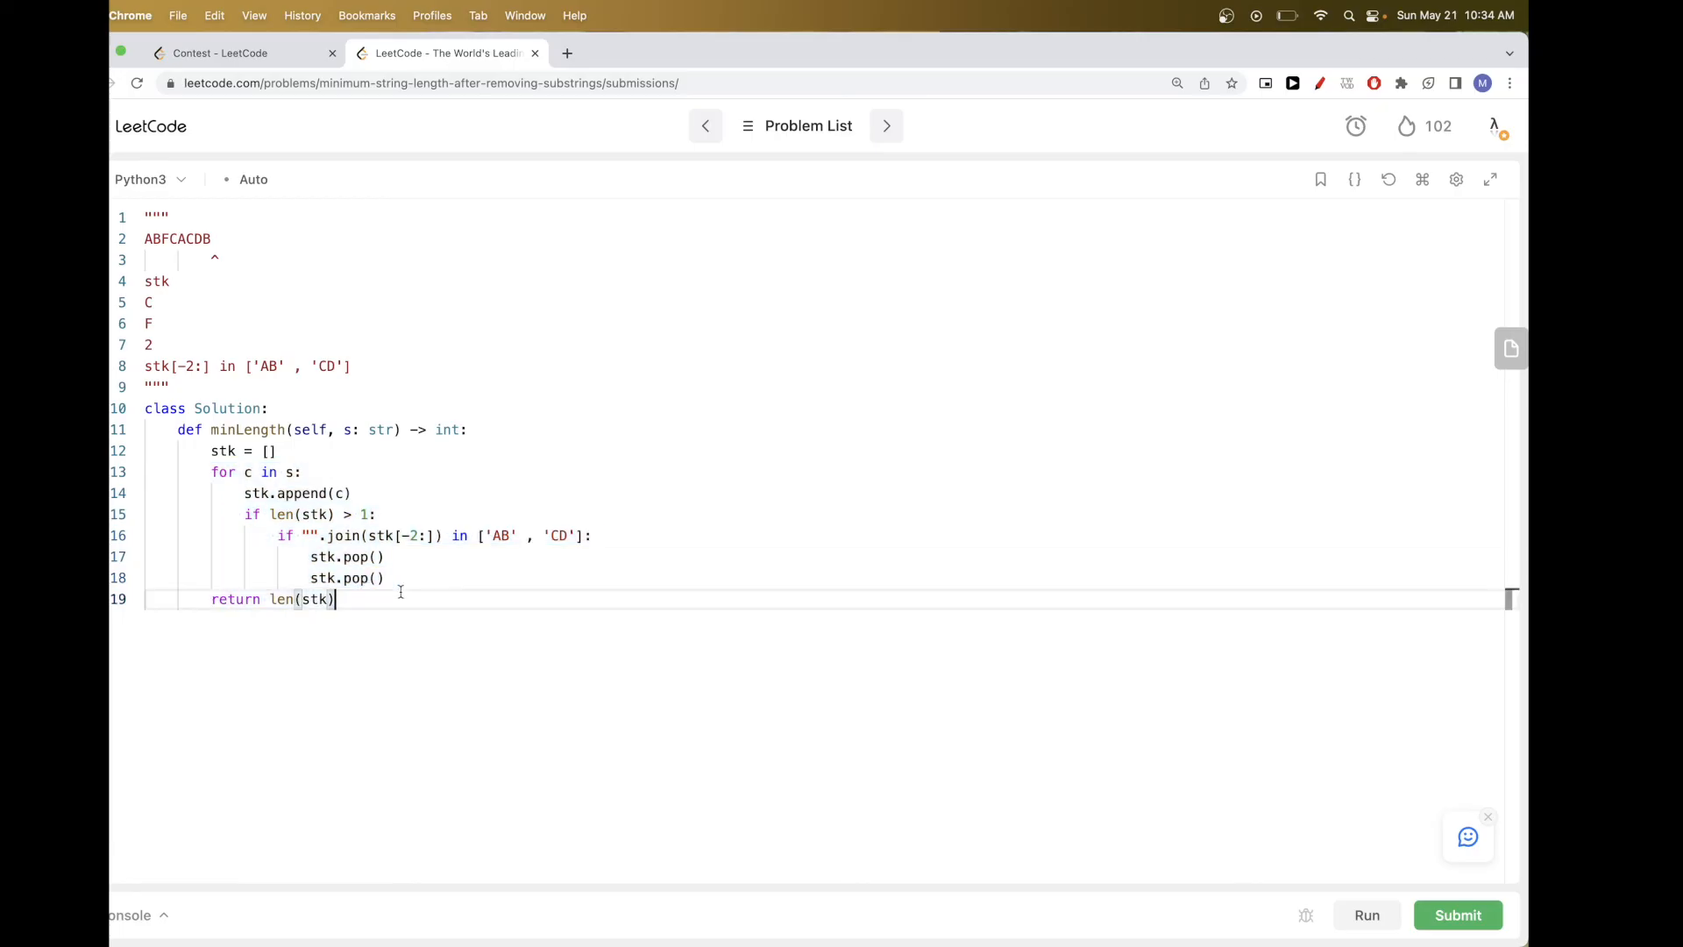
left_click_drag(207, 451, 279, 450)
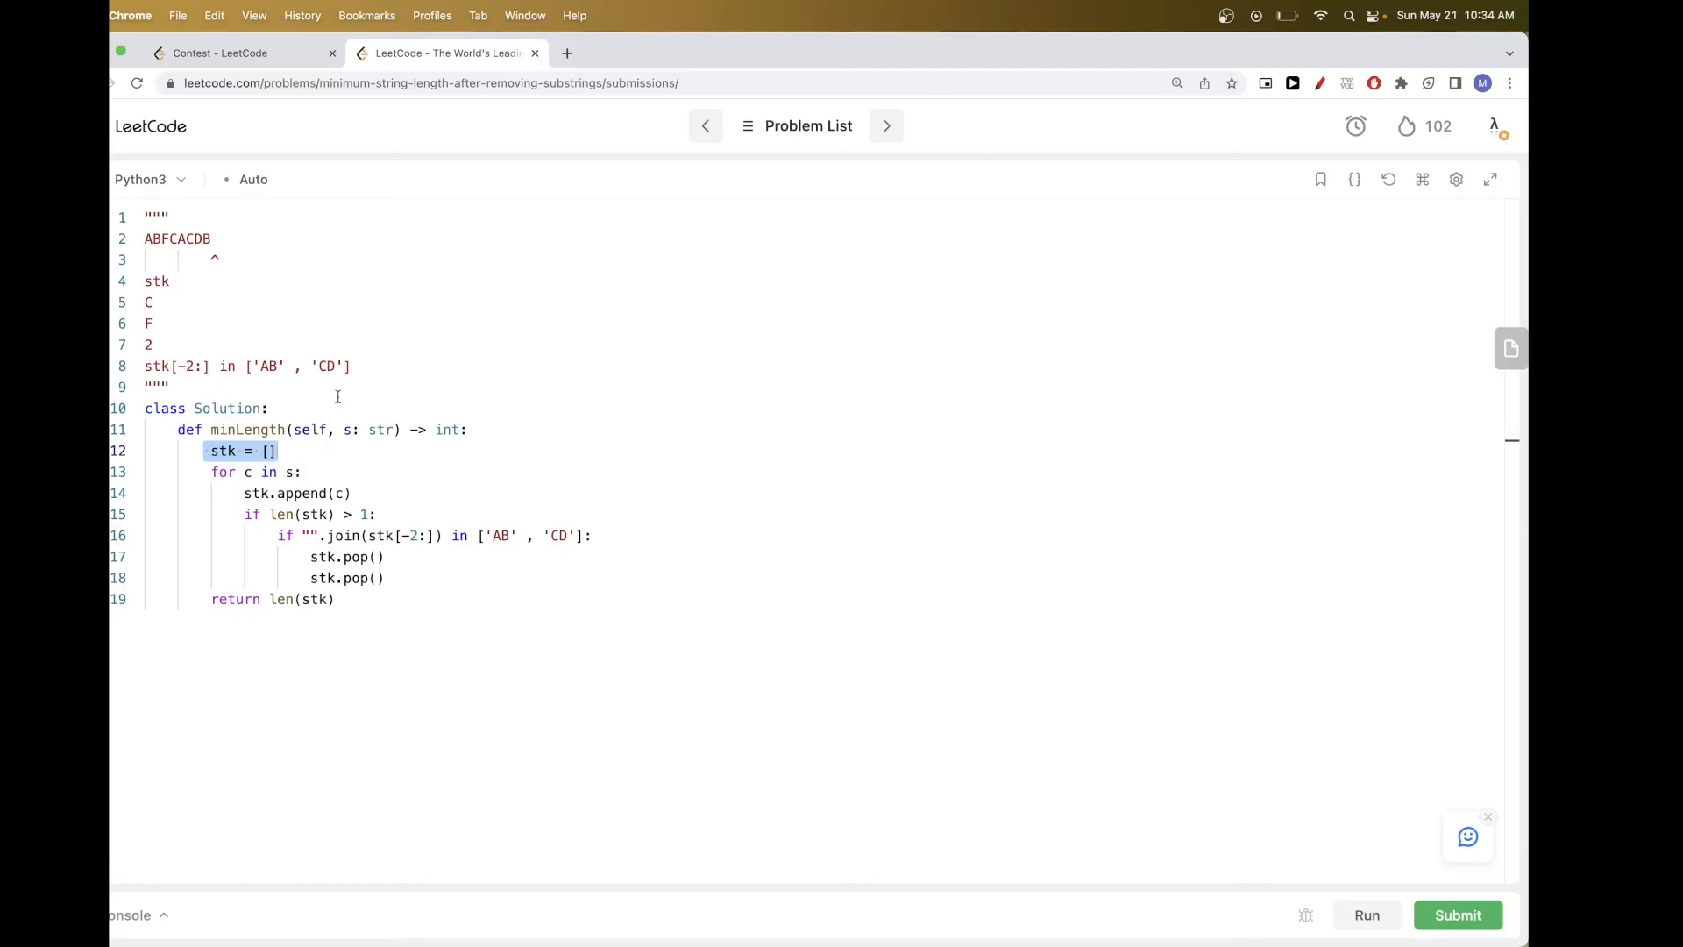
left_click(353, 366)
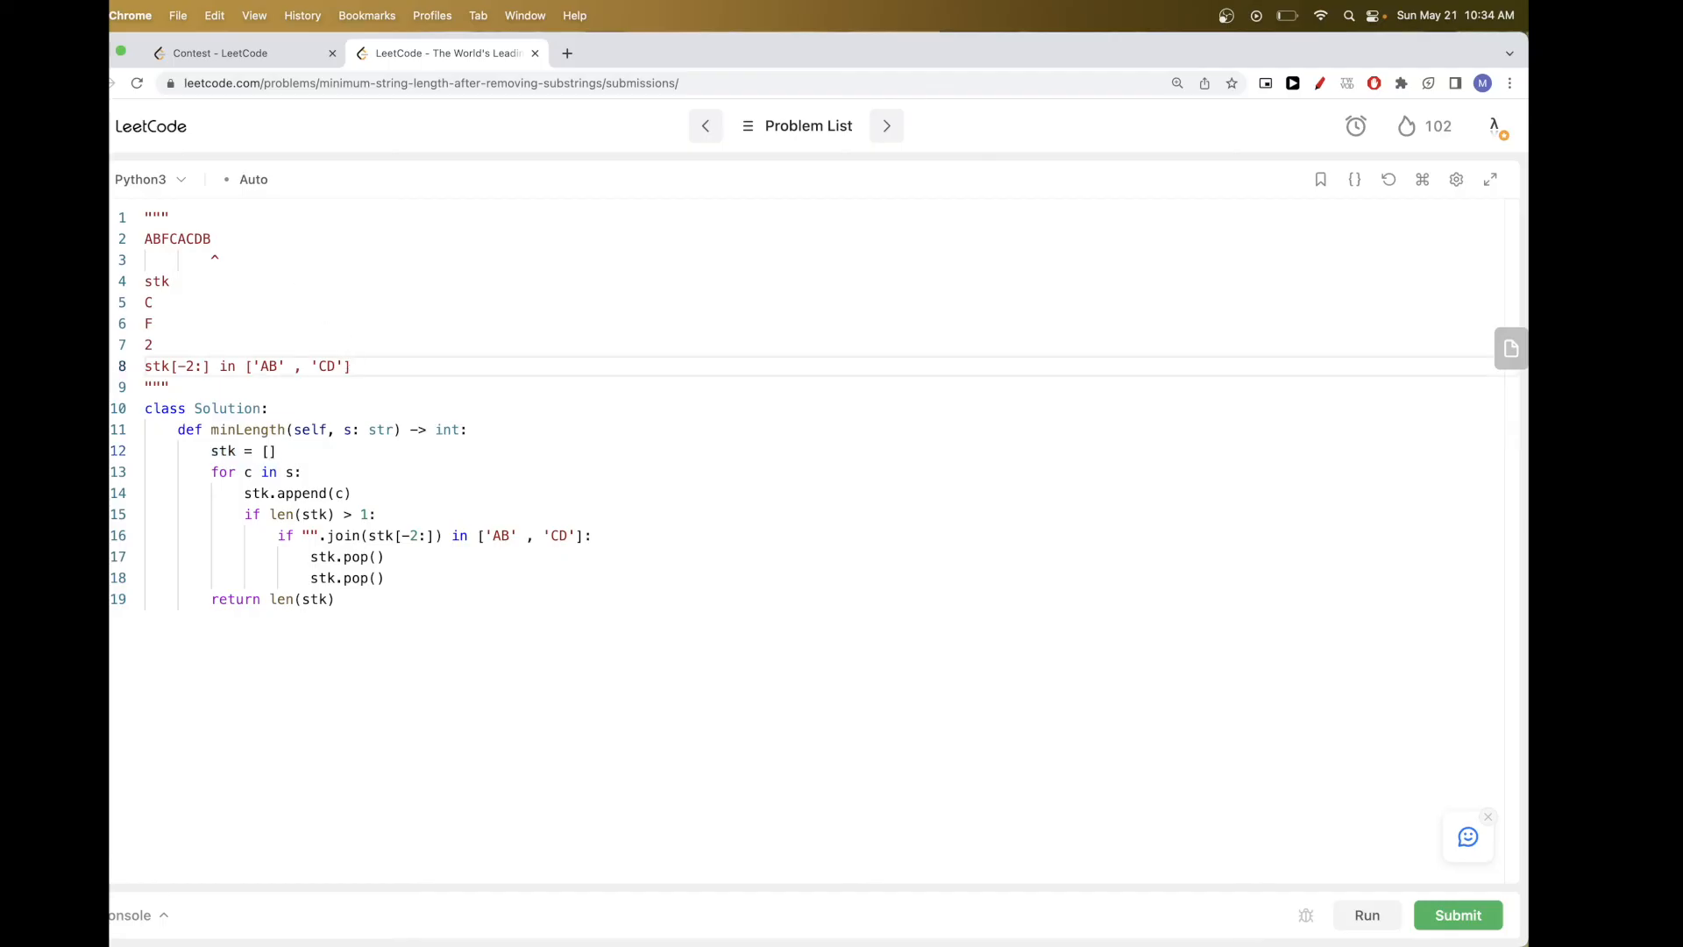